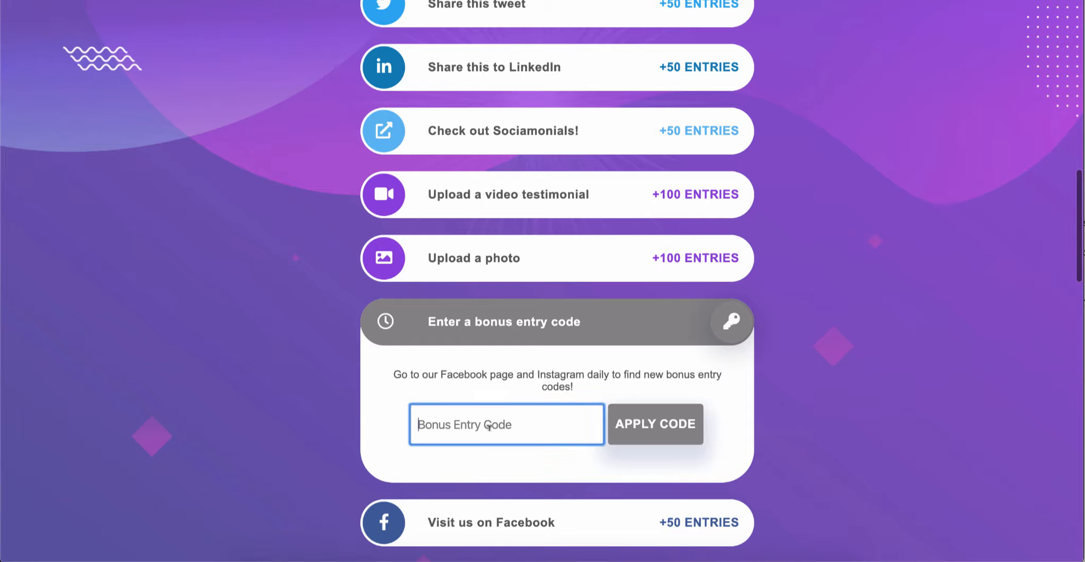
Step: Apply the bonus entry code "test" in the giveaway's bonus challenge and check the entries total
type("test")
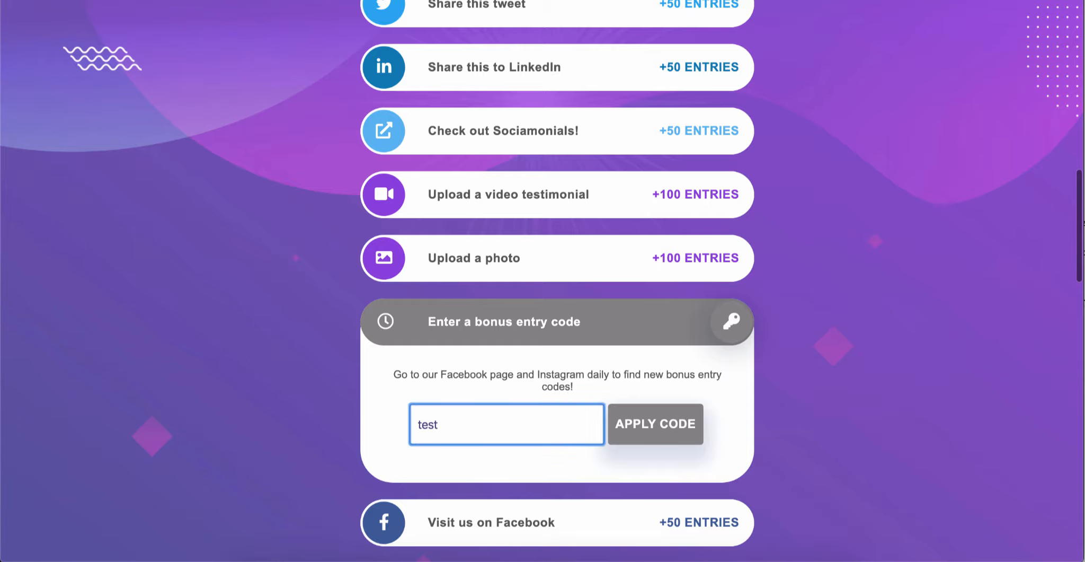
left_click(655, 428)
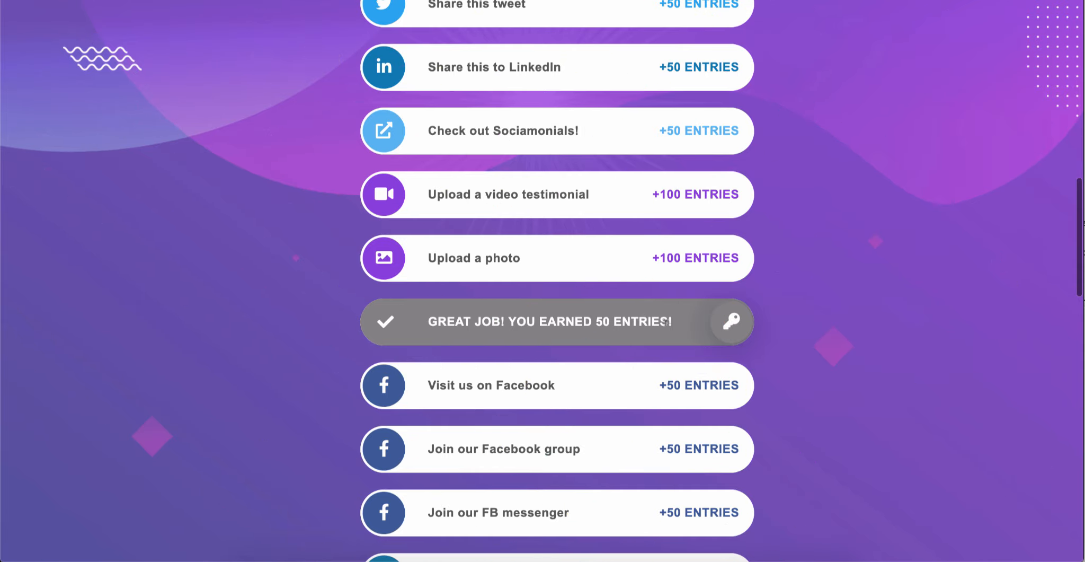
scroll(666, 323, "up", 20)
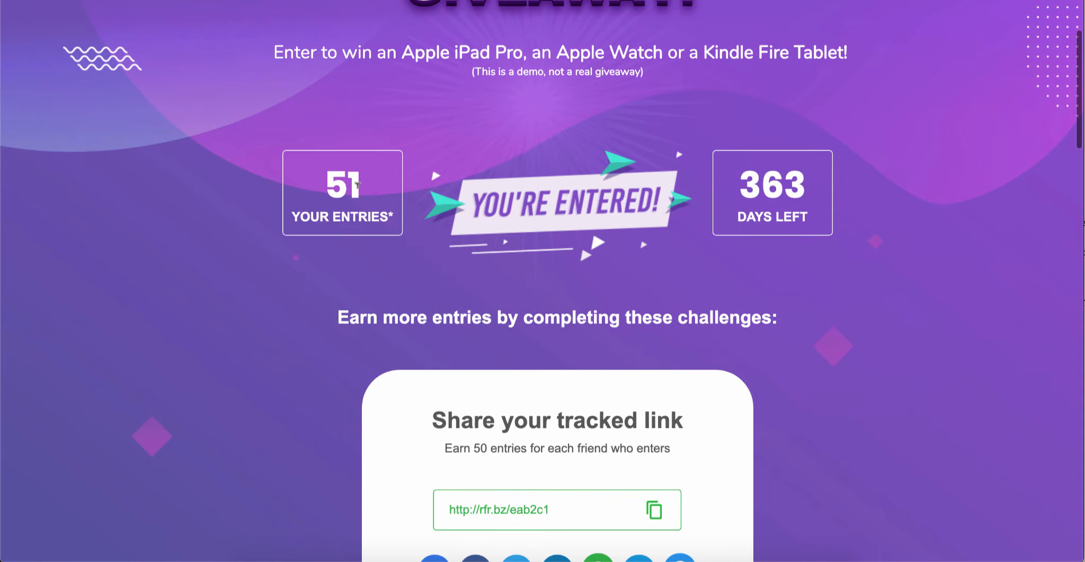
Step: Review the remaining giveaway challenges, from the social media follows and posts to the Spotify, app download and Twitch ones
scroll(612, 295, "down", 17)
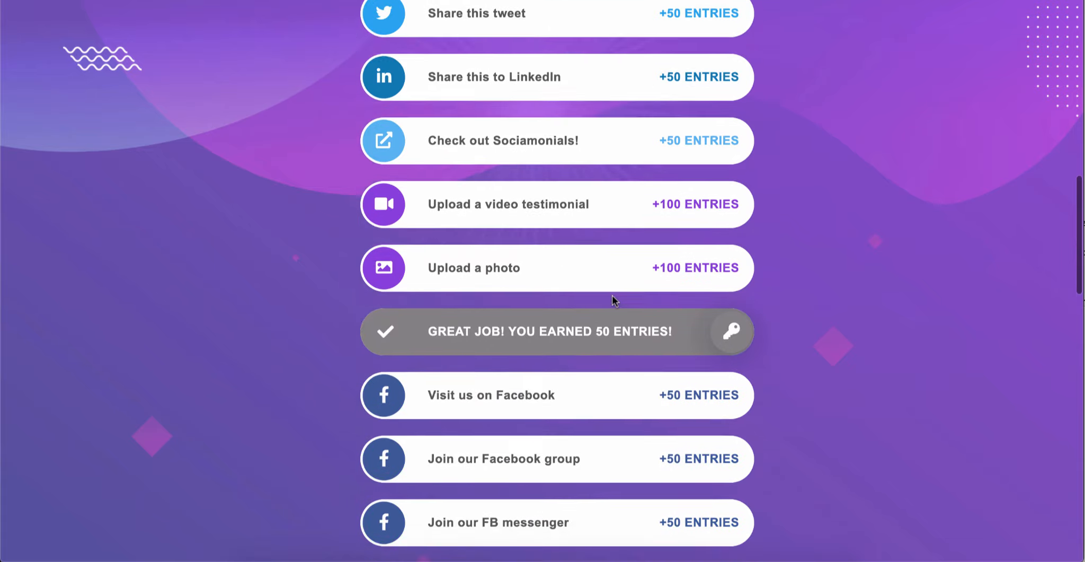
scroll(613, 299, "down", 6)
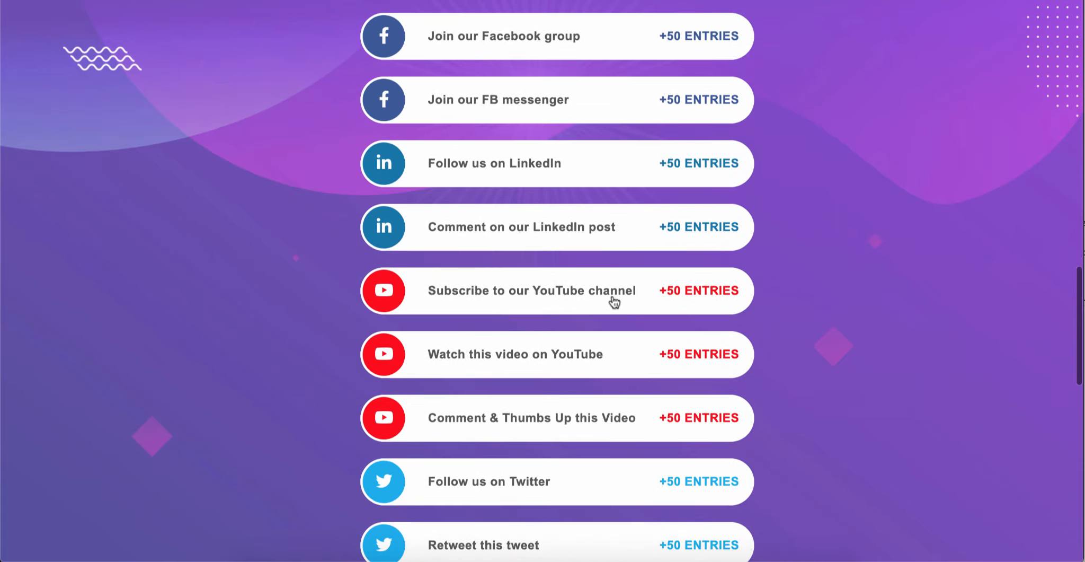
scroll(614, 301, "down", 1)
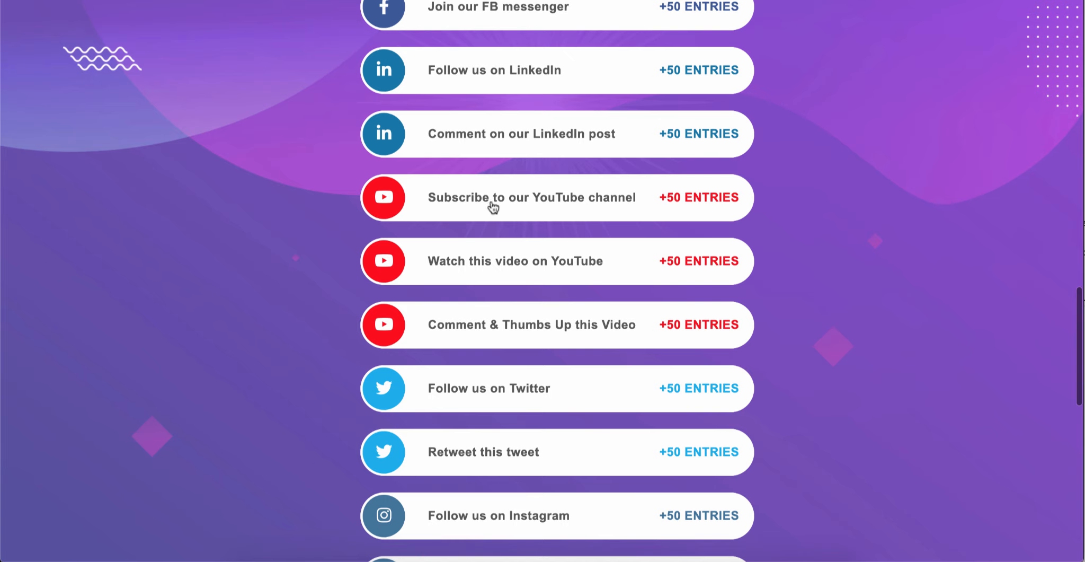
scroll(581, 211, "down", 5)
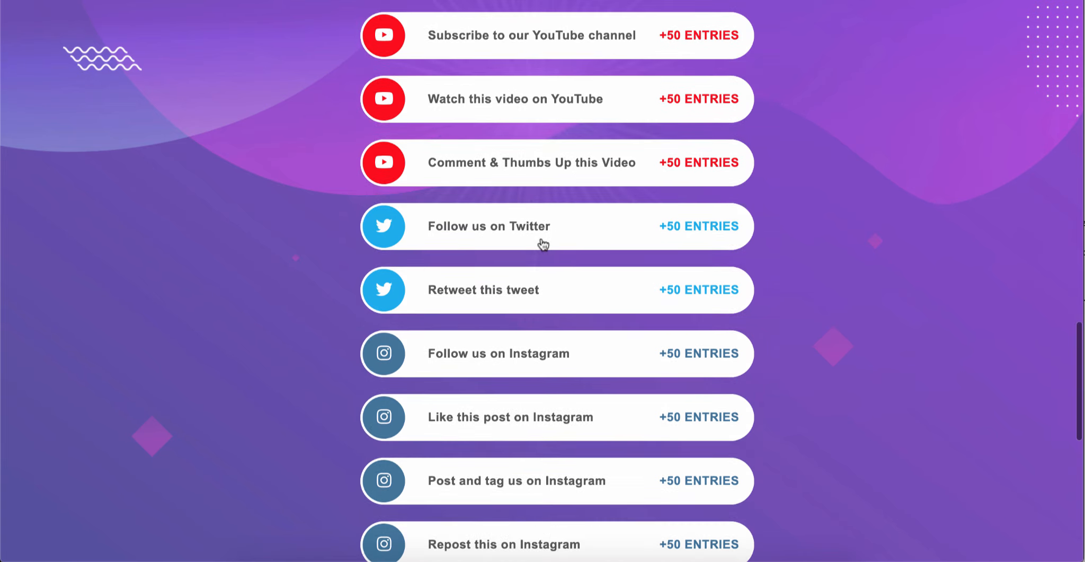
scroll(543, 244, "down", 4)
scroll(543, 243, "down", 1)
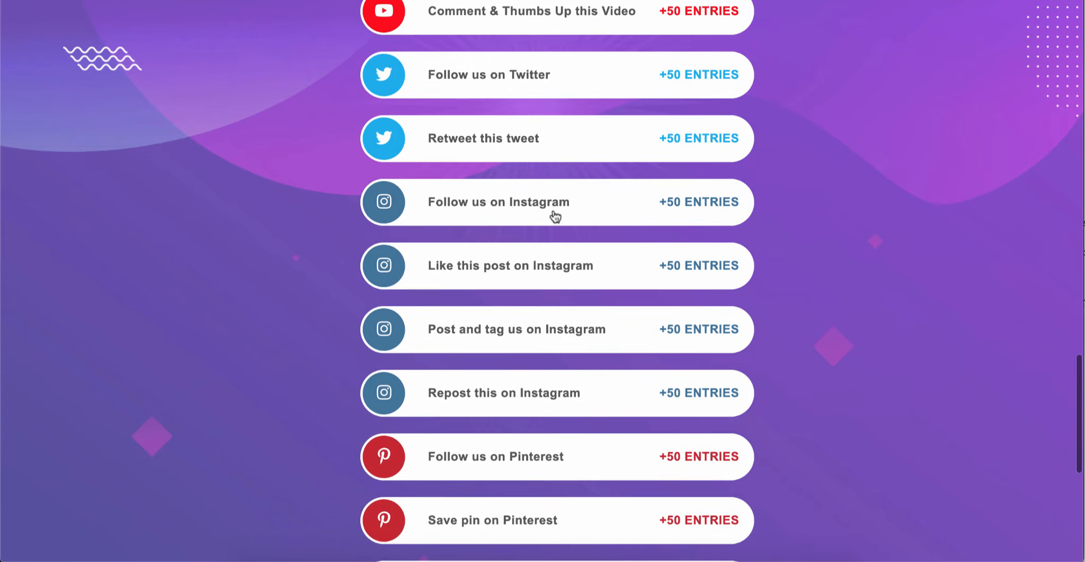
scroll(555, 215, "down", 6)
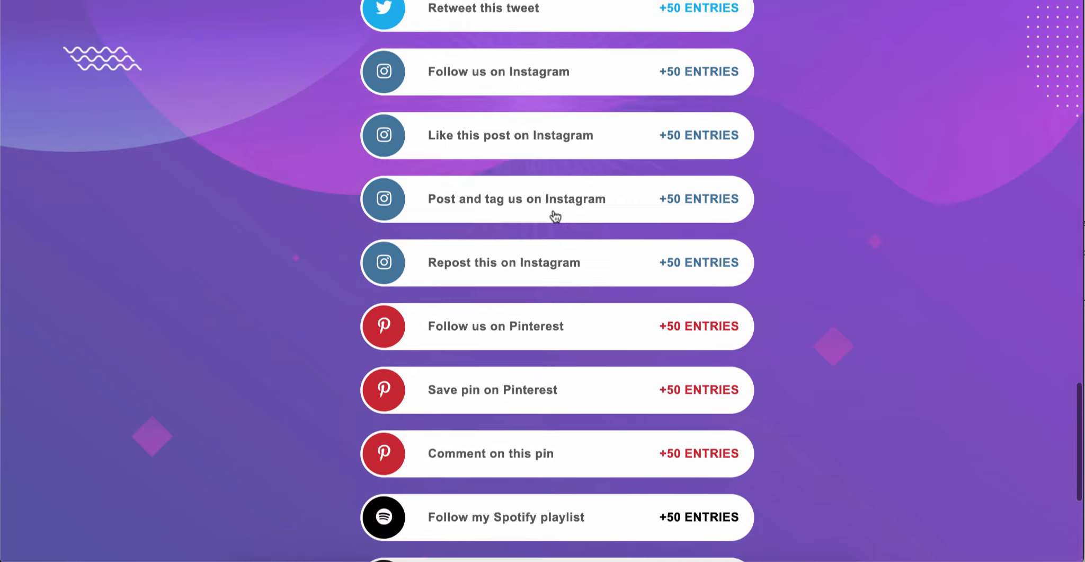
scroll(555, 215, "down", 5)
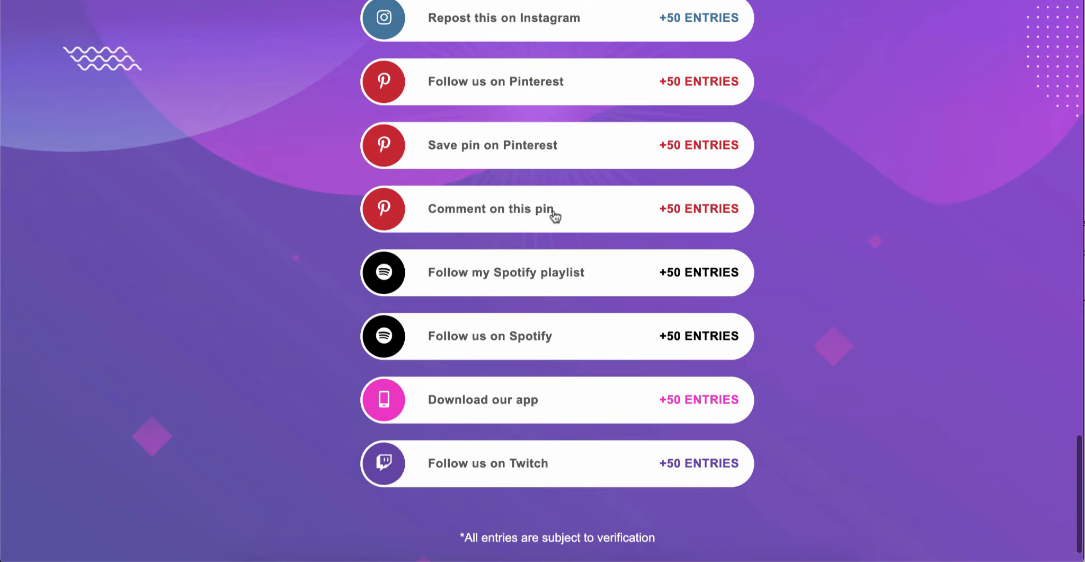
scroll(555, 214, "down", 1)
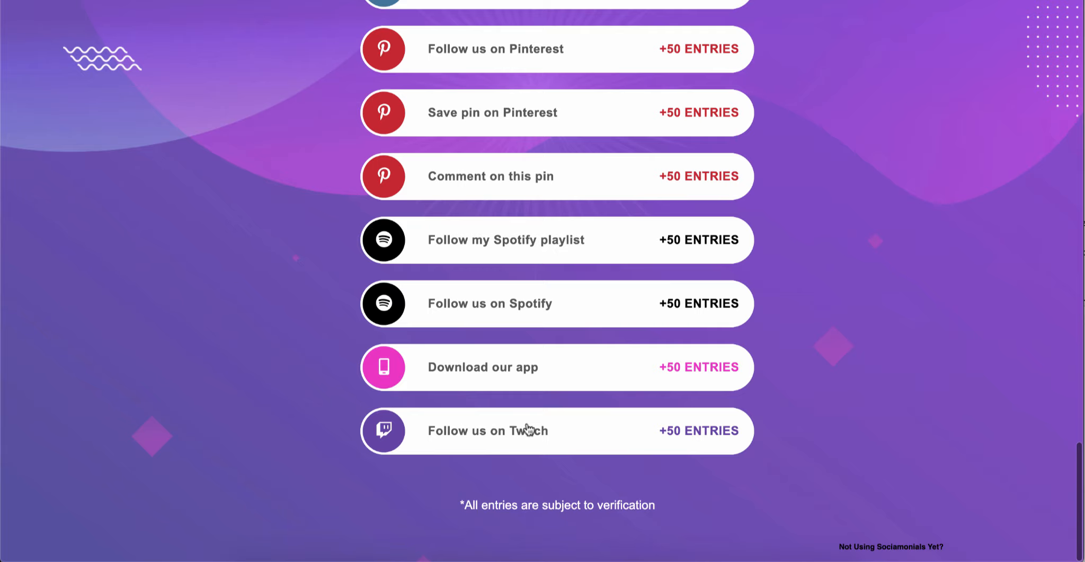
scroll(527, 428, "up", 20)
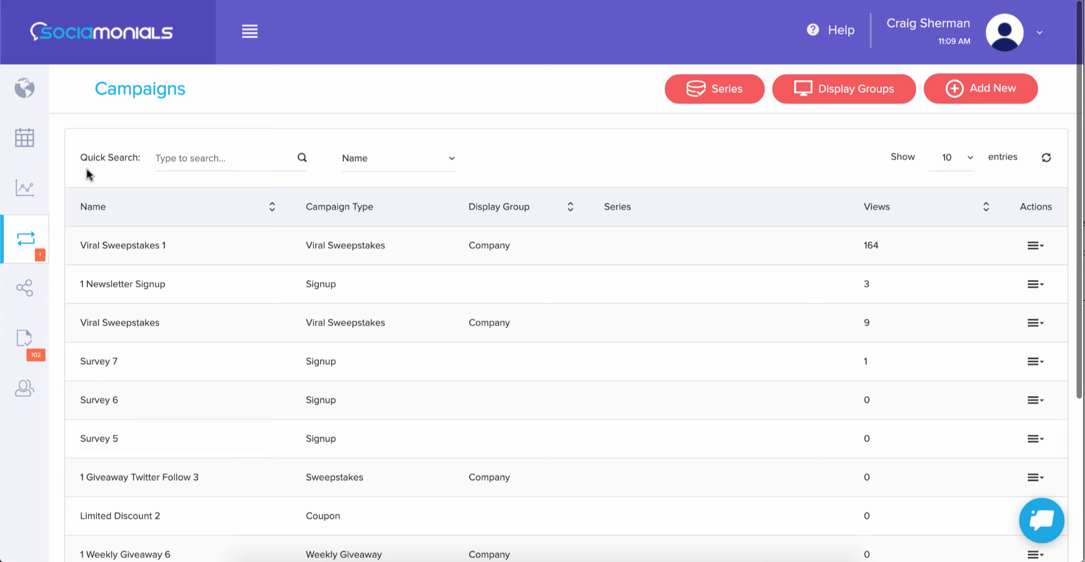
Step: Create a new campaign from the Viral Sweepstakes template, filtering the ready-made campaigns by Sweepstakes
left_click(991, 99)
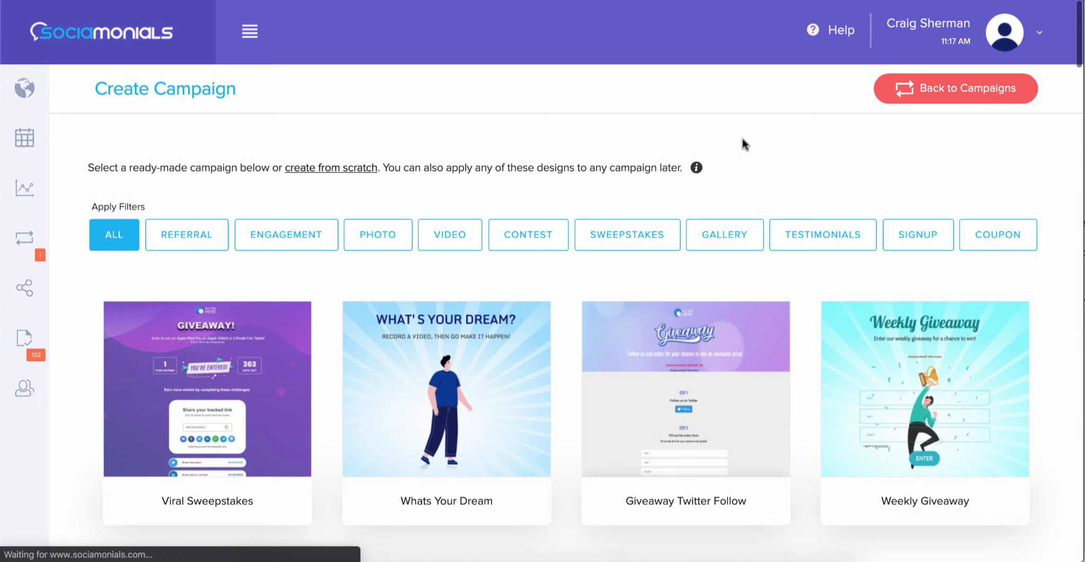
left_click(634, 236)
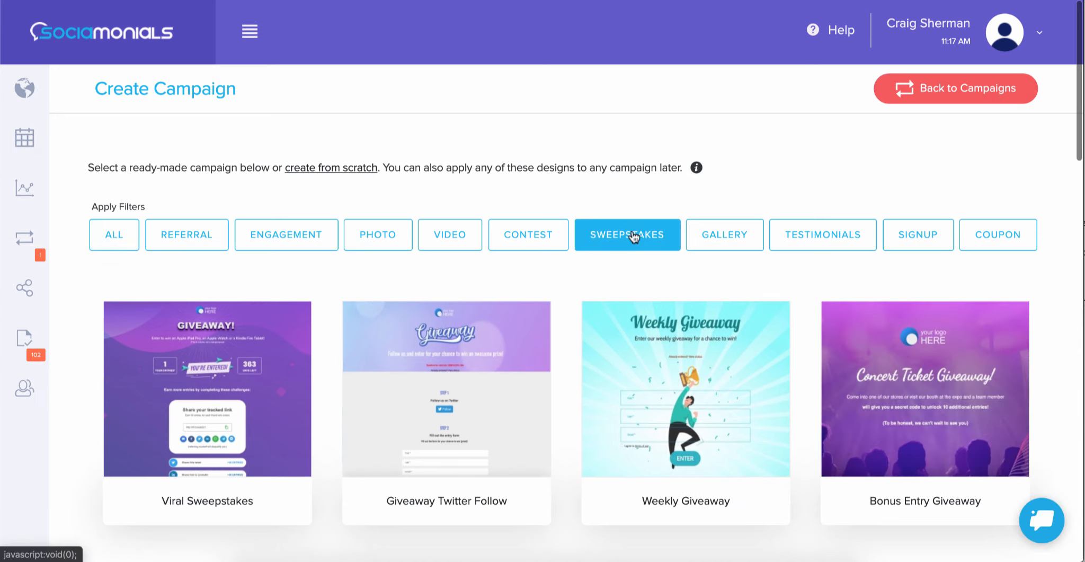
scroll(634, 237, "down", 2)
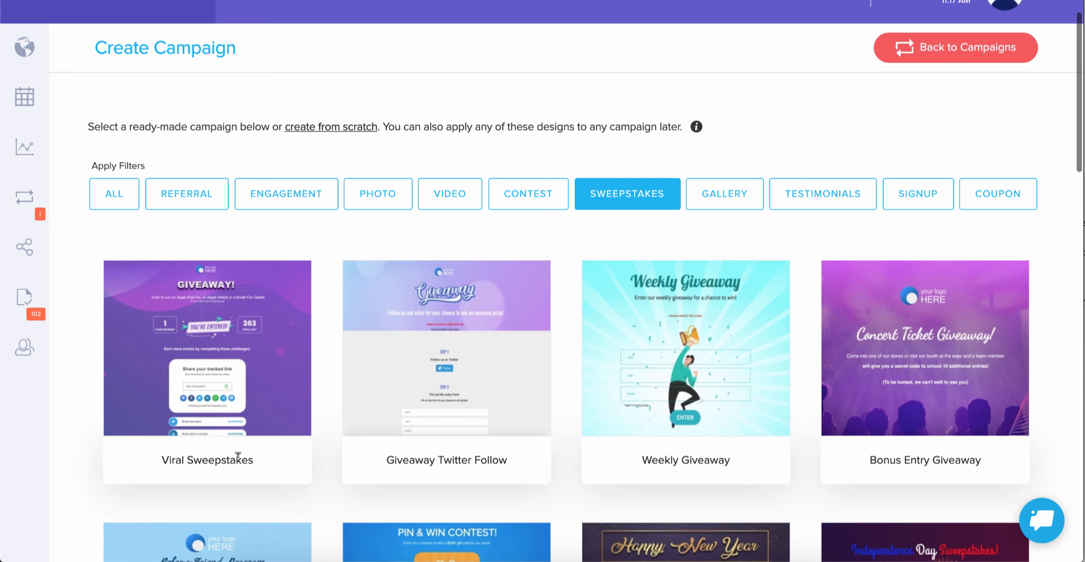
mouse_move(206, 348)
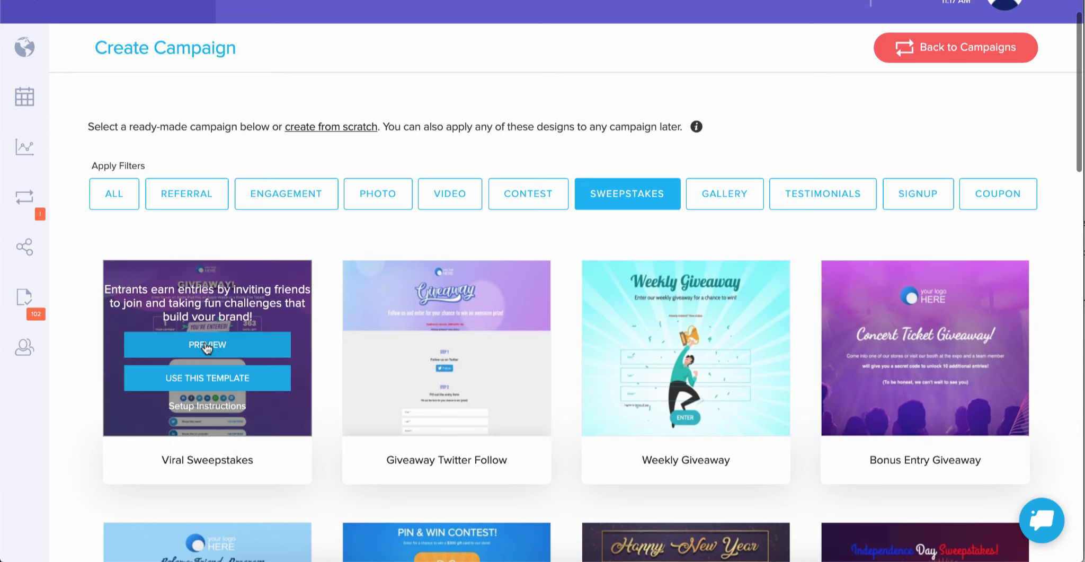
left_click(206, 378)
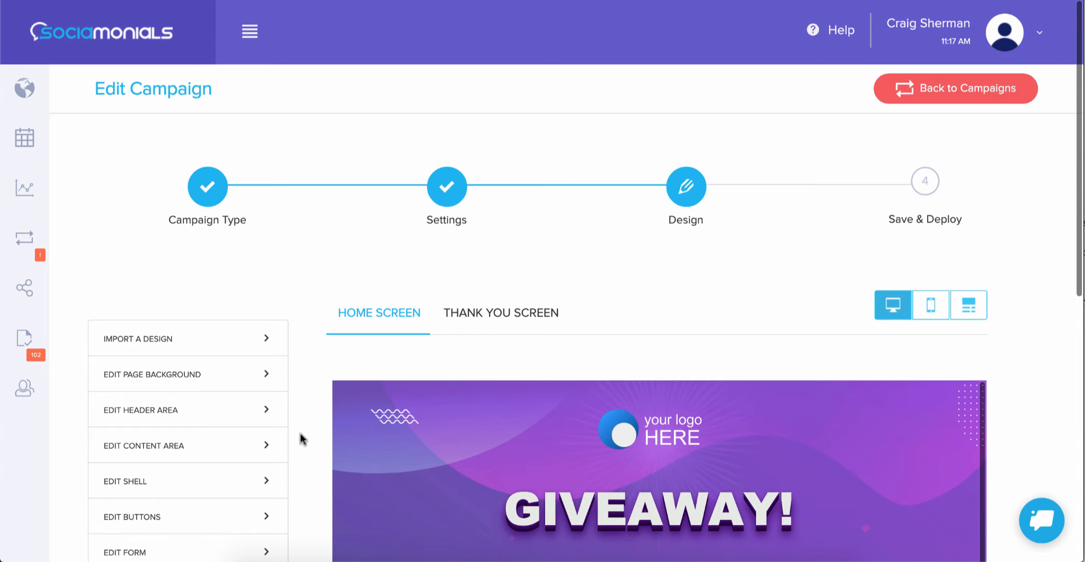
Step: Look over the campaign's home screen design and open its Settings stage
scroll(302, 438, "down", 1)
scroll(302, 439, "down", 4)
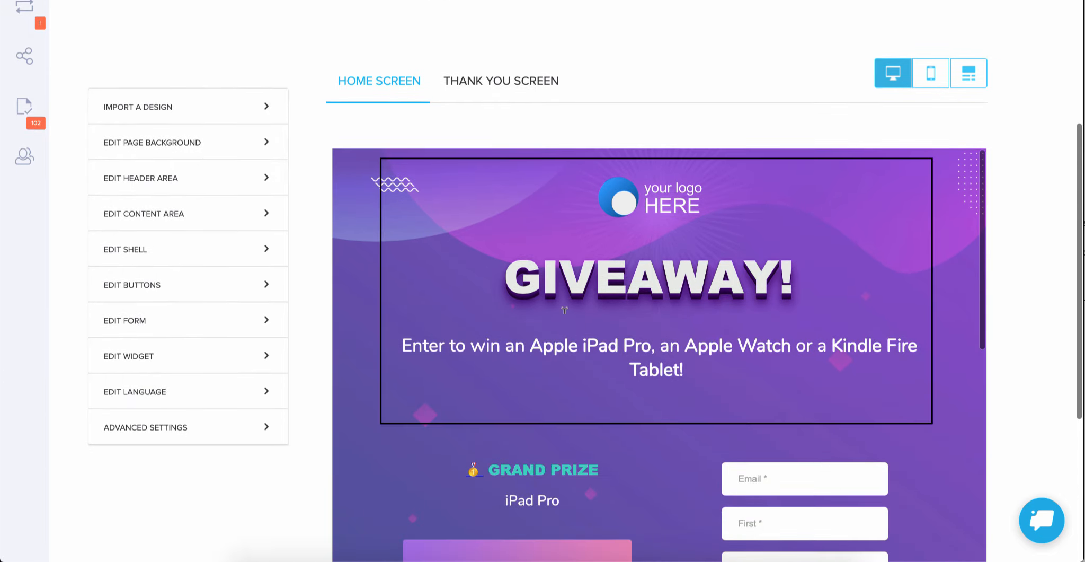
scroll(298, 303, "up", 5)
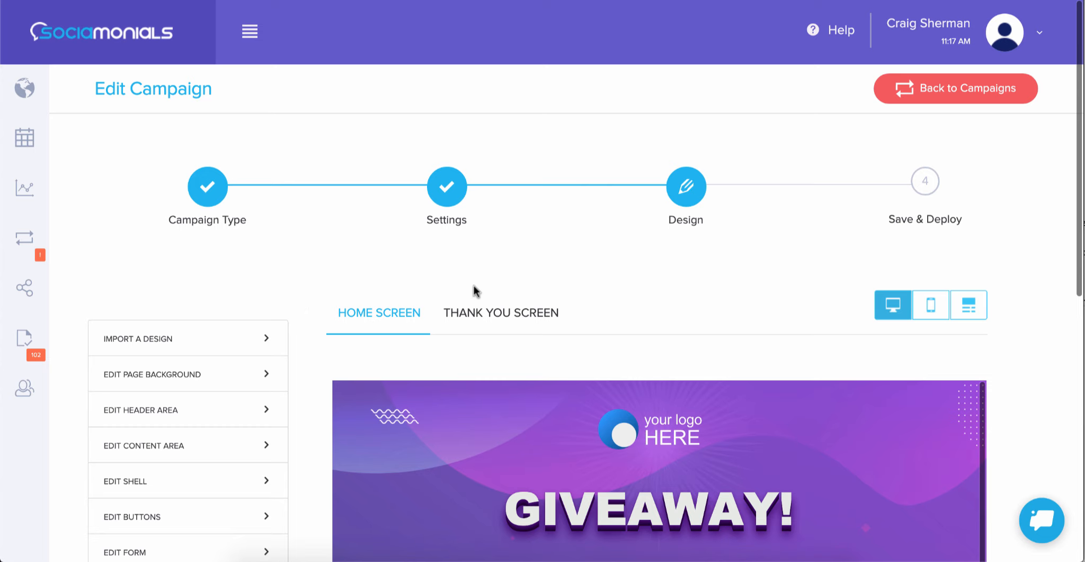
left_click(447, 190)
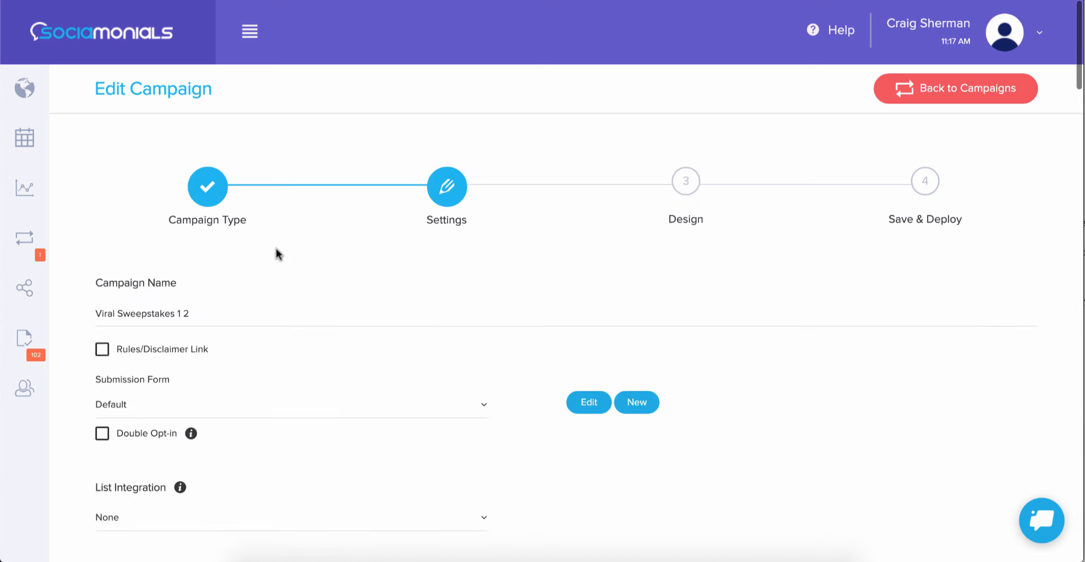
Step: Review the campaign's submission form, list integration and email notification settings
scroll(277, 252, "down", 3)
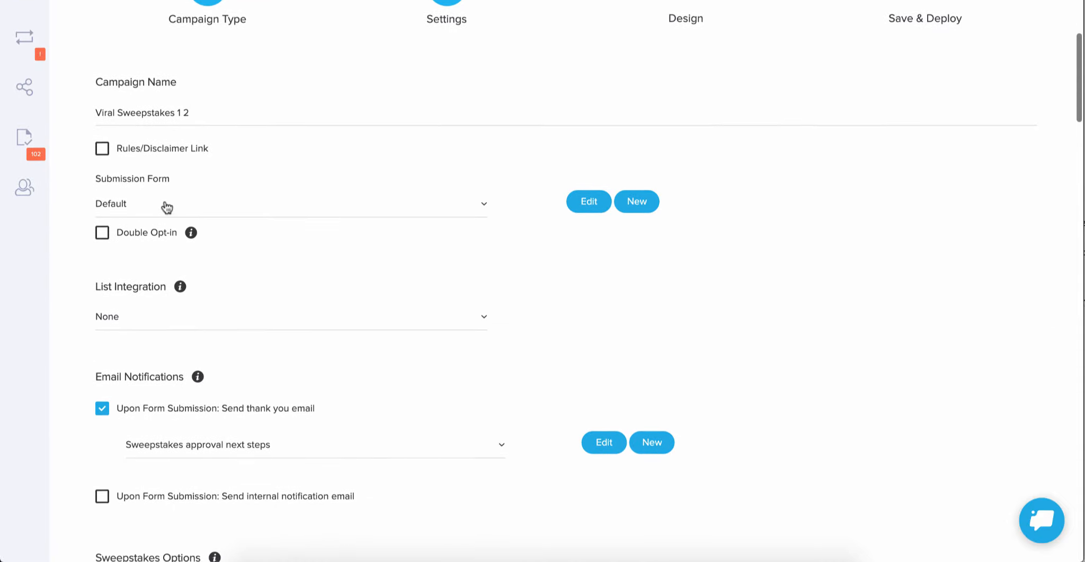
scroll(167, 207, "down", 2)
scroll(167, 207, "down", 1)
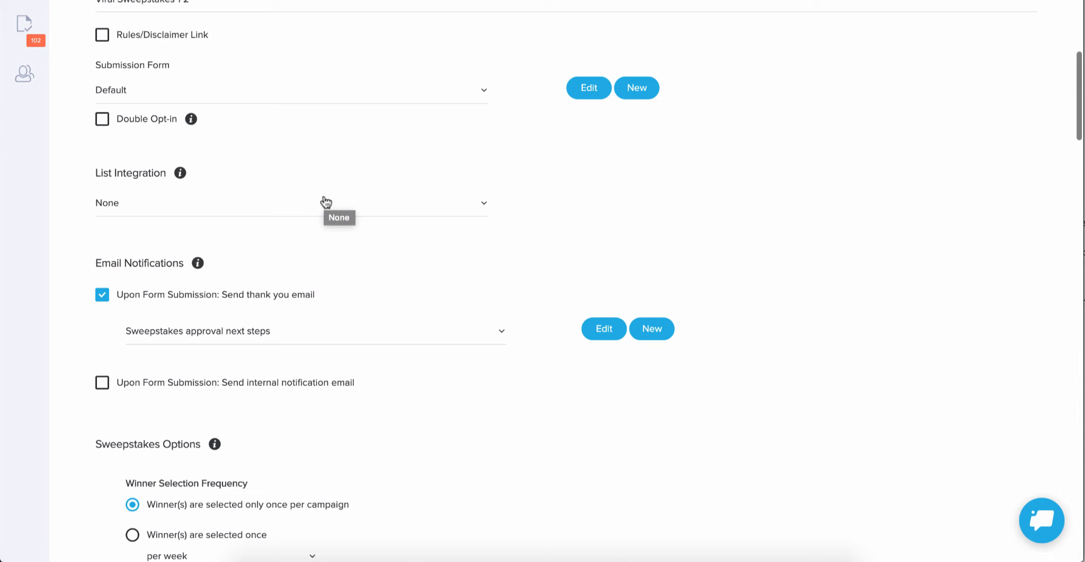
left_click(229, 206)
left_click(229, 207)
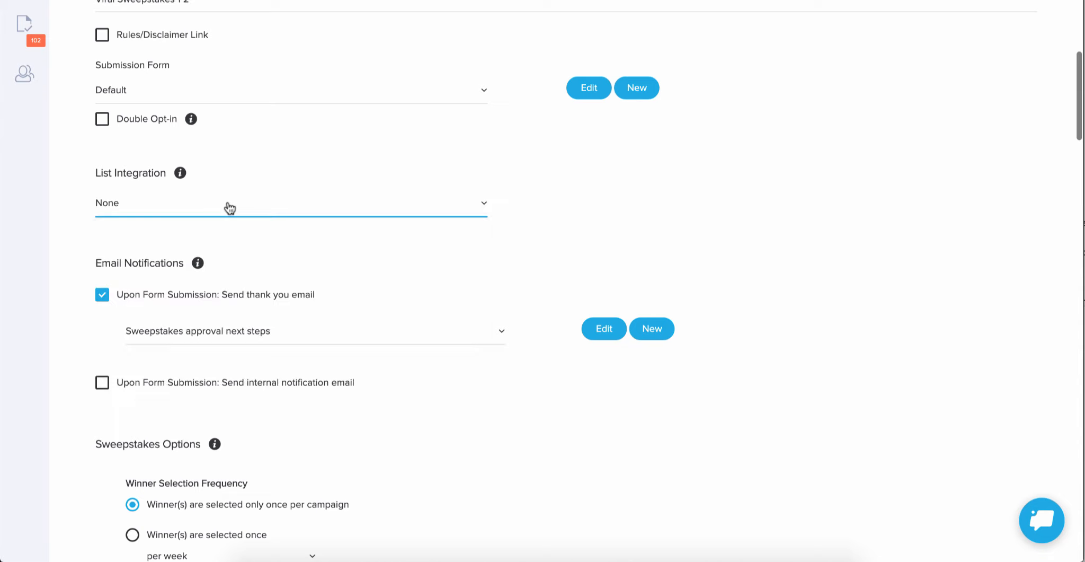
scroll(230, 207, "down", 3)
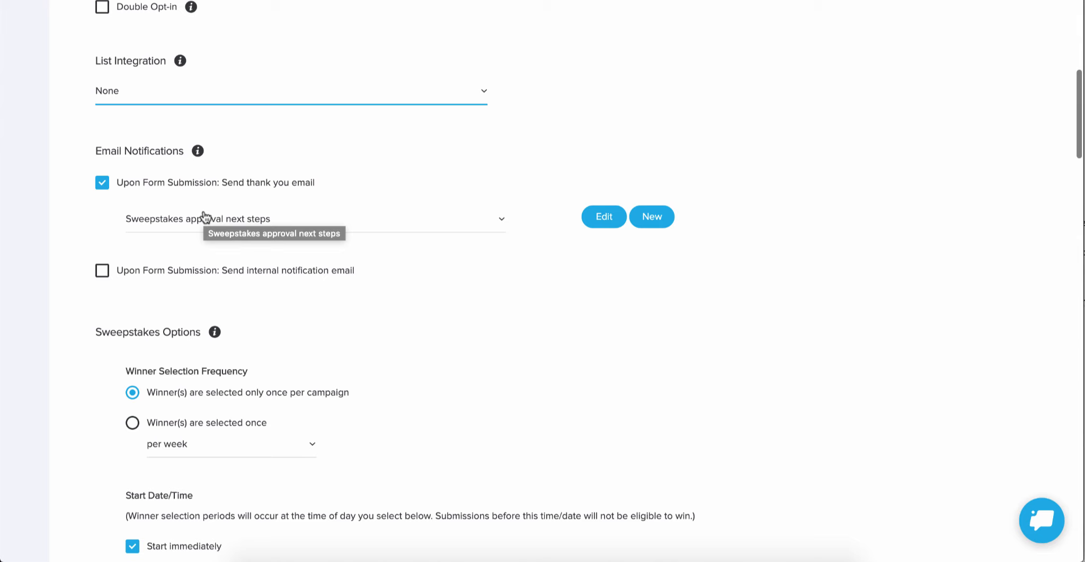
scroll(203, 216, "down", 2)
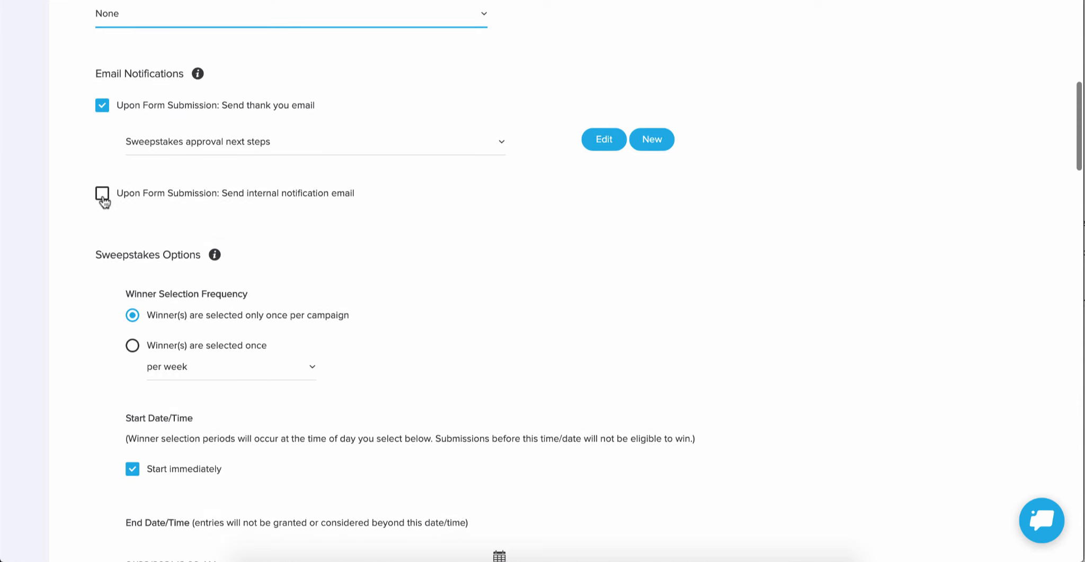
Step: Set the sweepstakes' winner selection frequency to once per week
scroll(103, 200, "down", 3)
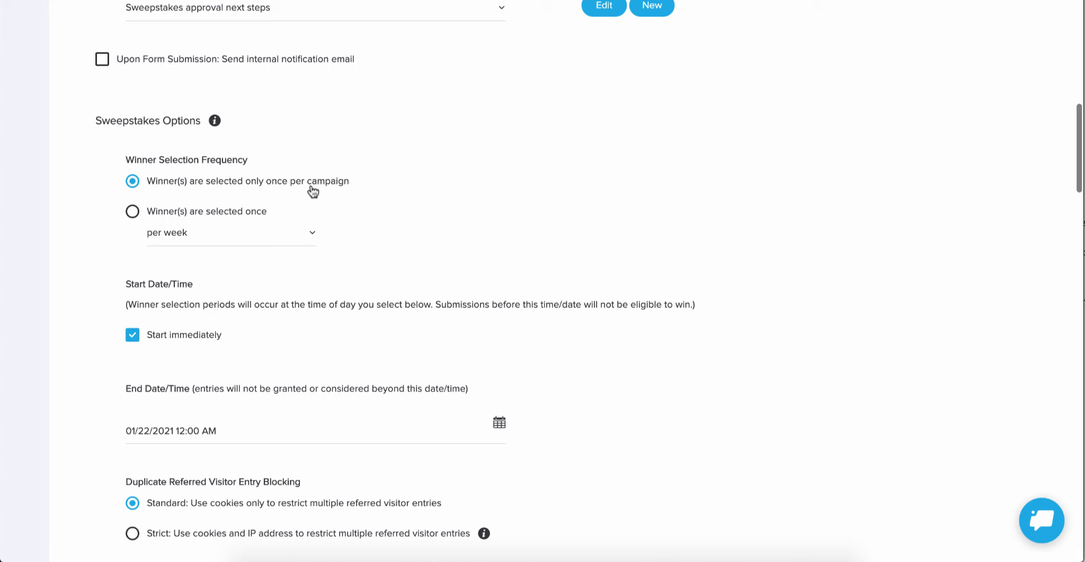
left_click(132, 211)
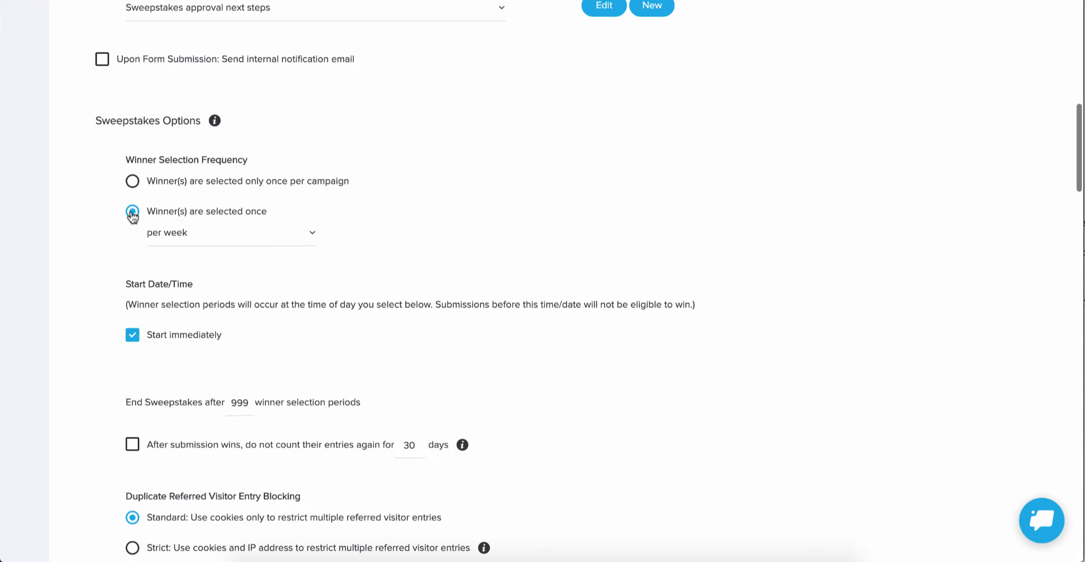
left_click(181, 238)
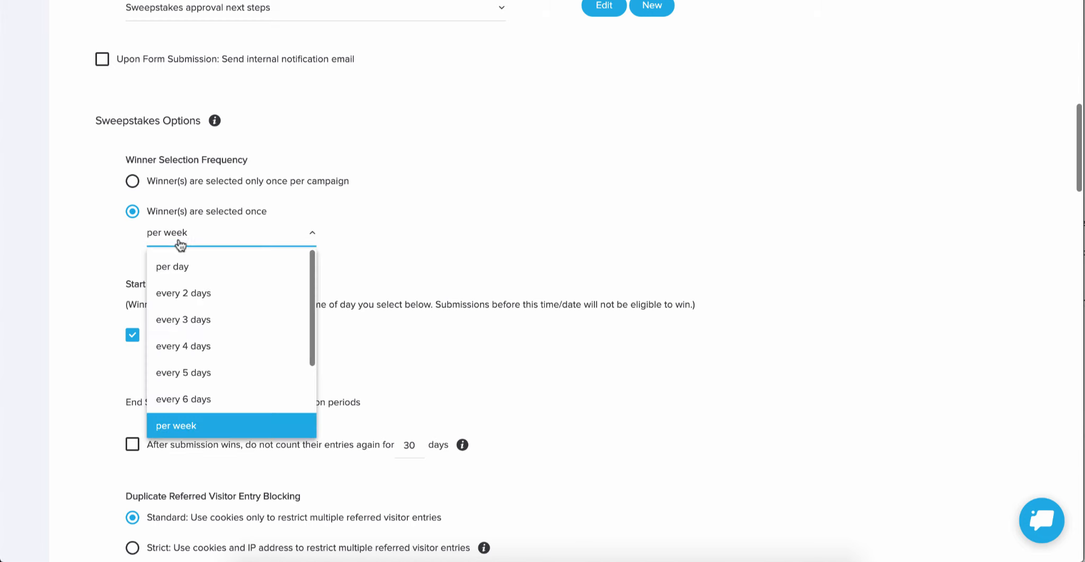
scroll(195, 298, "down", 2)
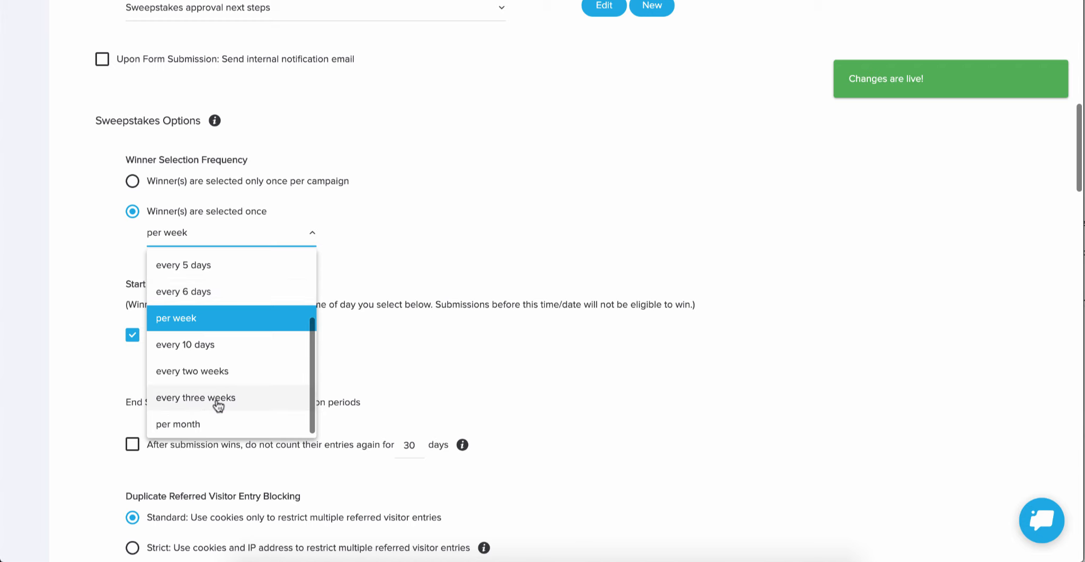
left_click(179, 320)
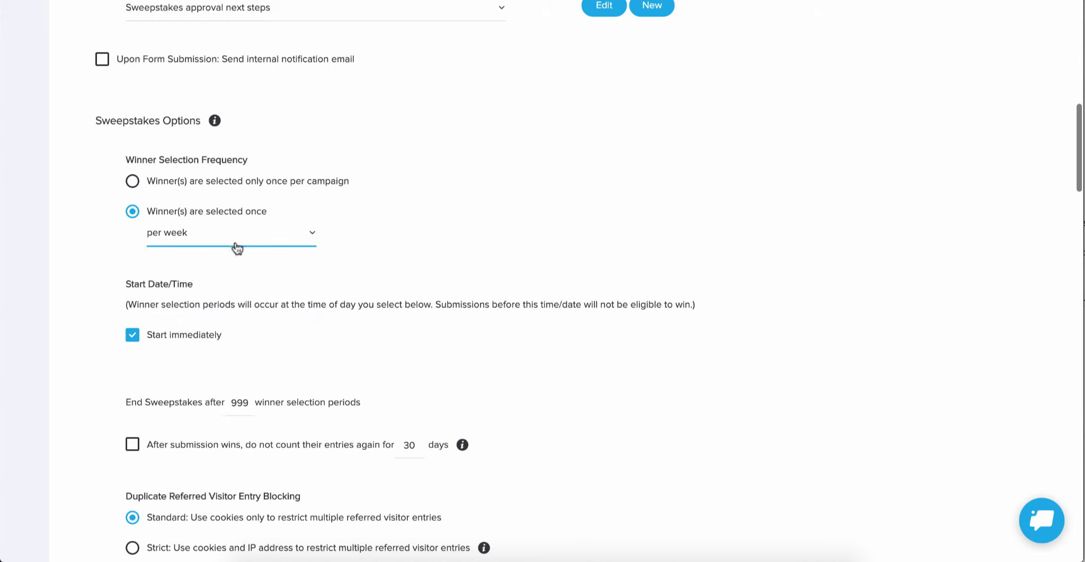
Step: Review the sweepstakes timing, duplicate blocking, maximum entries, confetti and entry-earning options, including the video upload challenge's settings
scroll(237, 248, "down", 3)
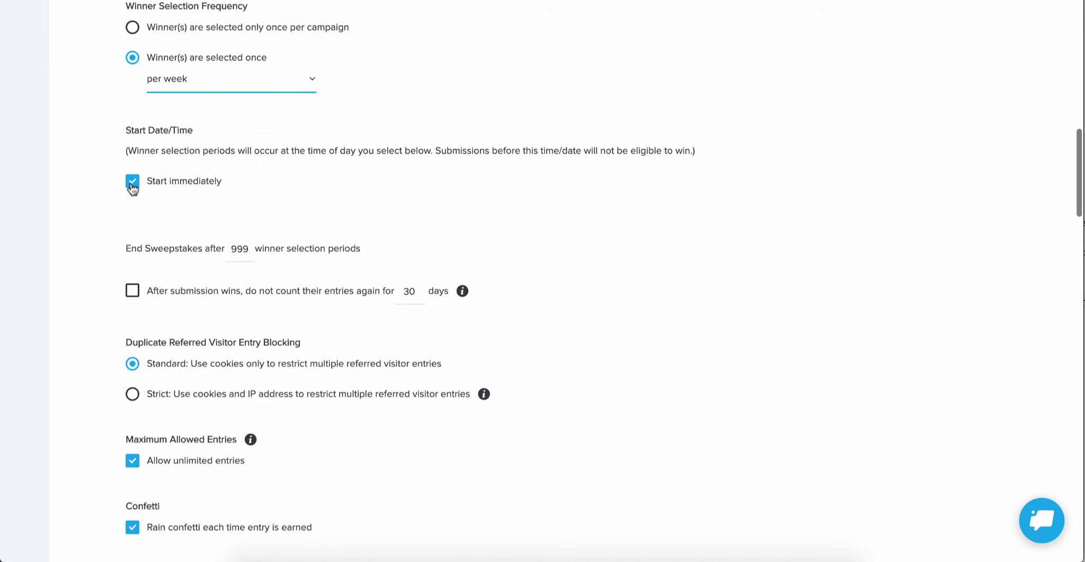
scroll(132, 188, "down", 3)
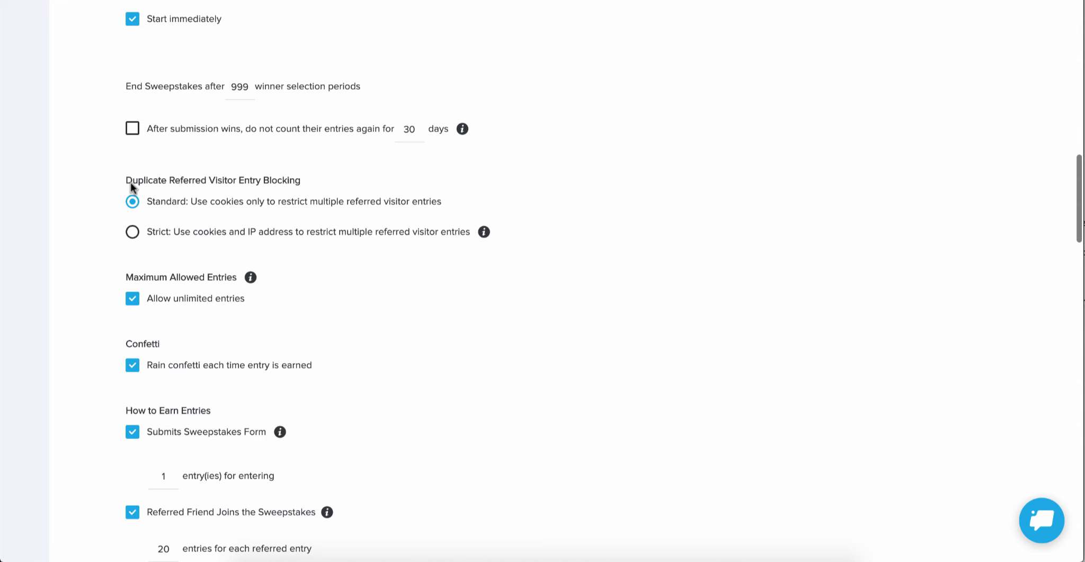
scroll(131, 181, "down", 4)
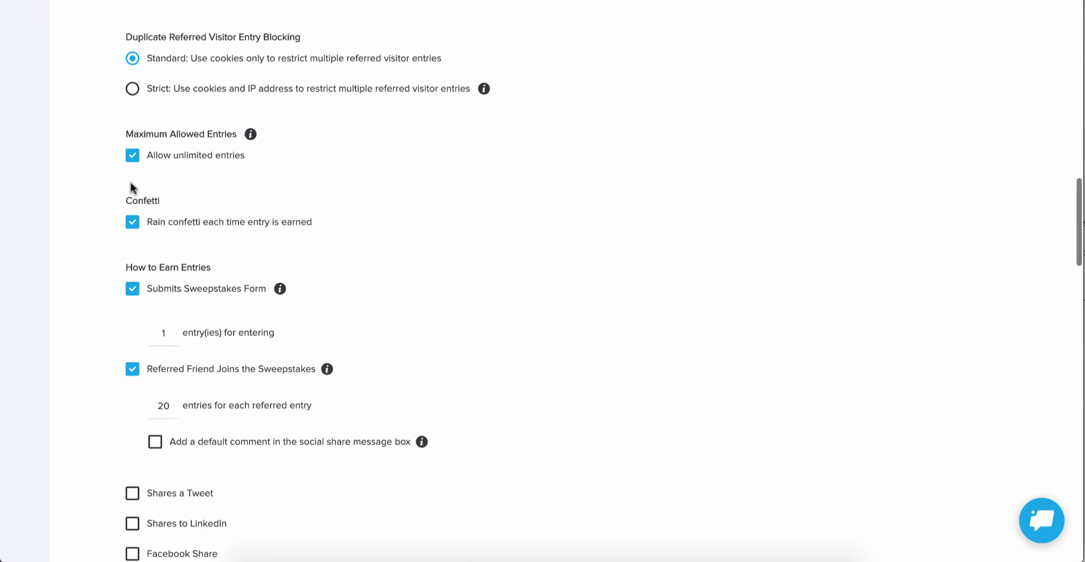
scroll(131, 182, "down", 1)
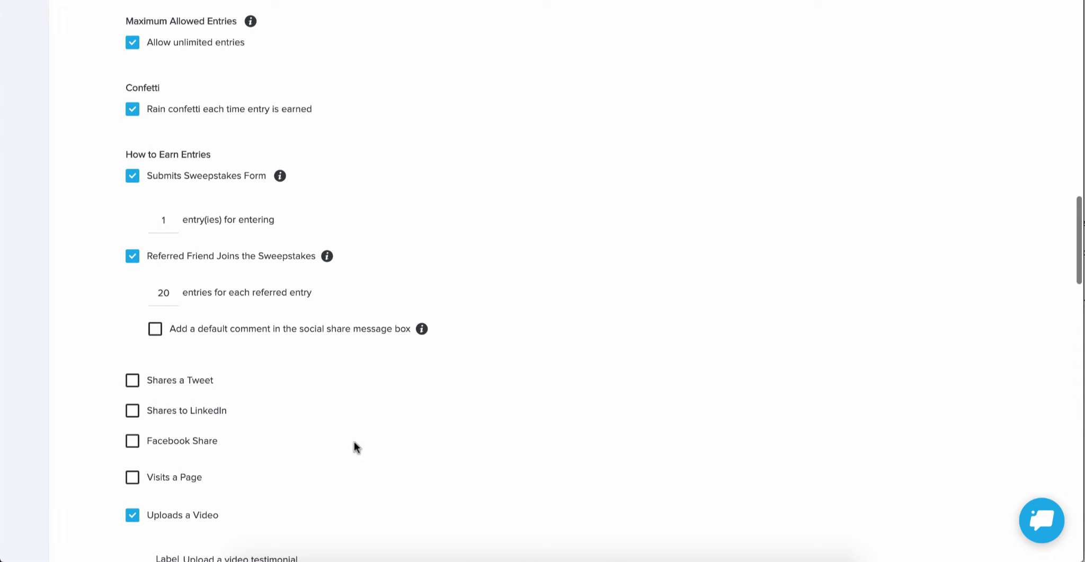
scroll(343, 245, "down", 3)
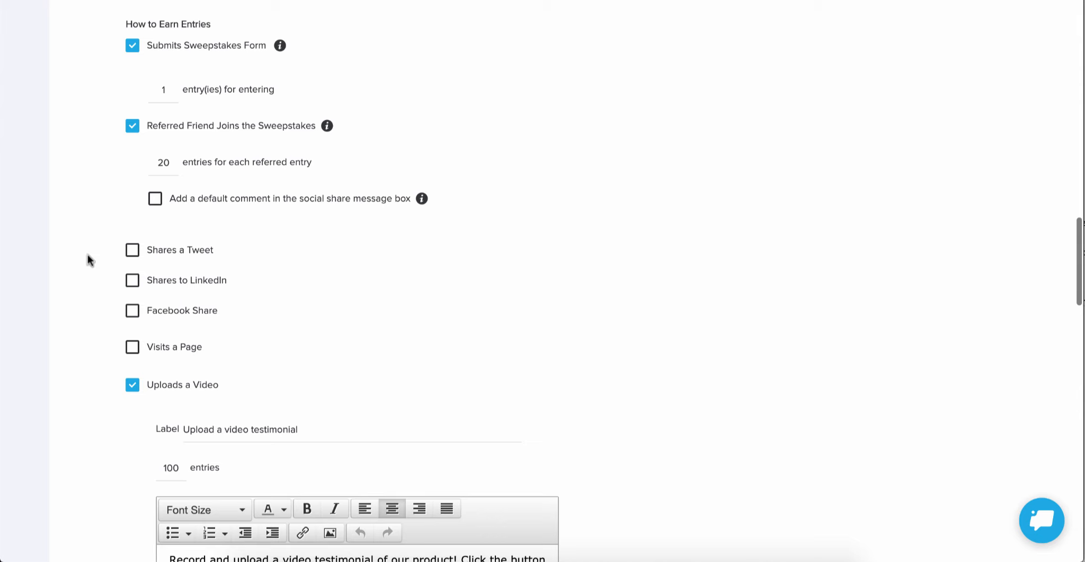
scroll(89, 259, "down", 4)
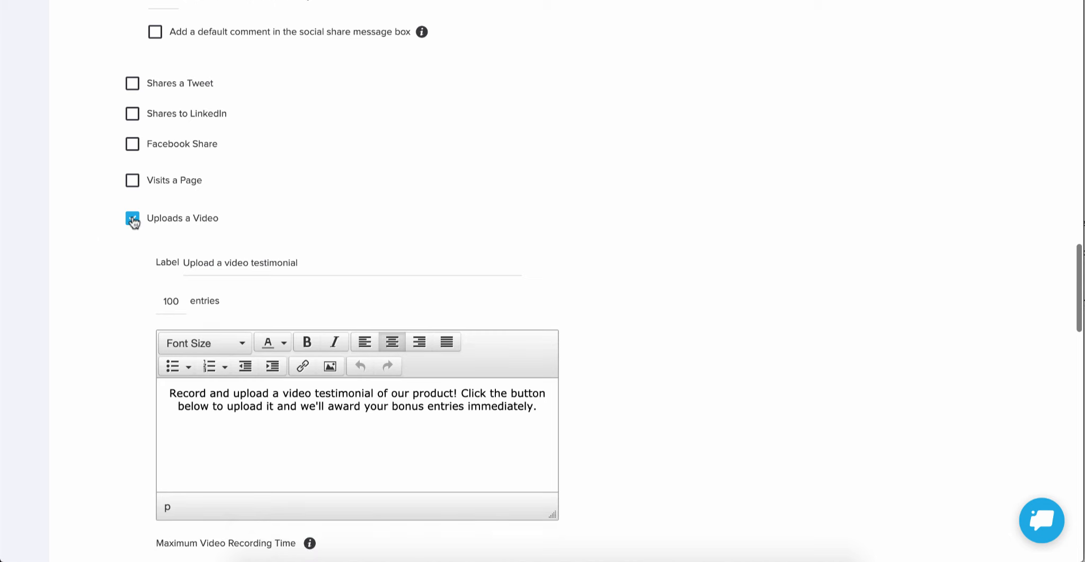
scroll(134, 222, "down", 3)
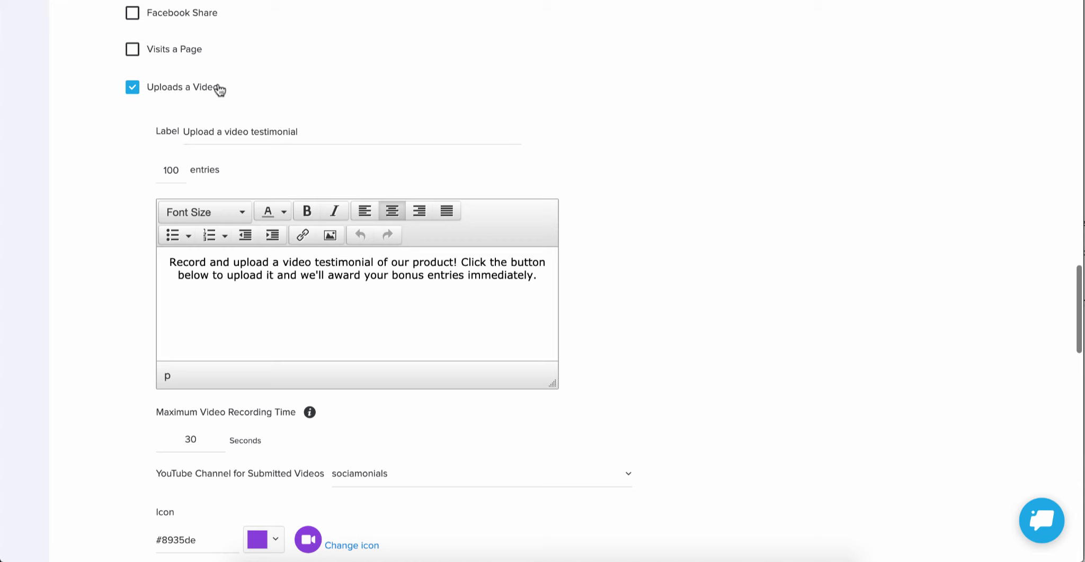
scroll(219, 89, "down", 1)
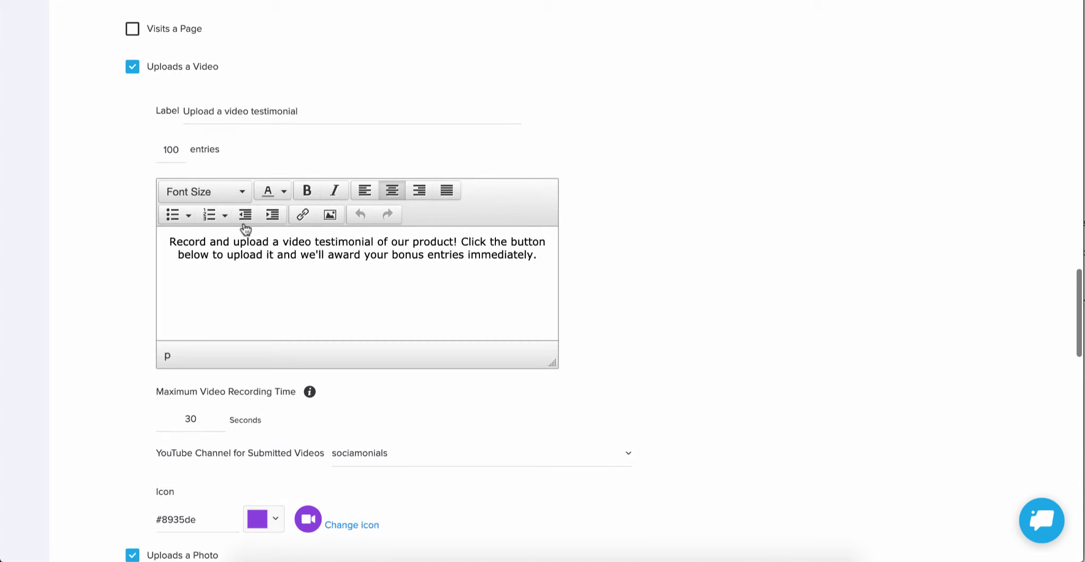
left_click(366, 241)
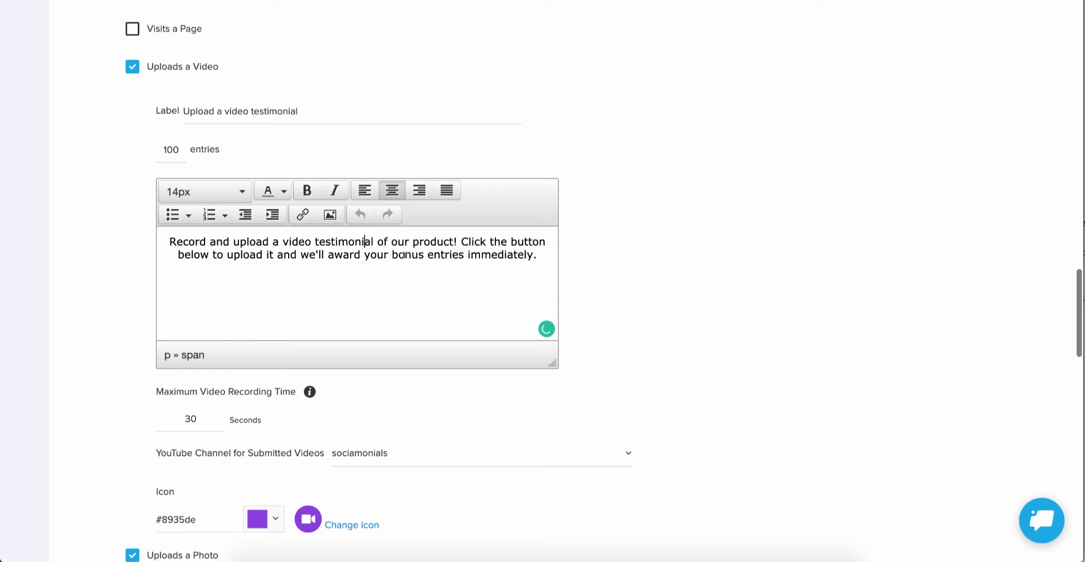
scroll(457, 255, "down", 2)
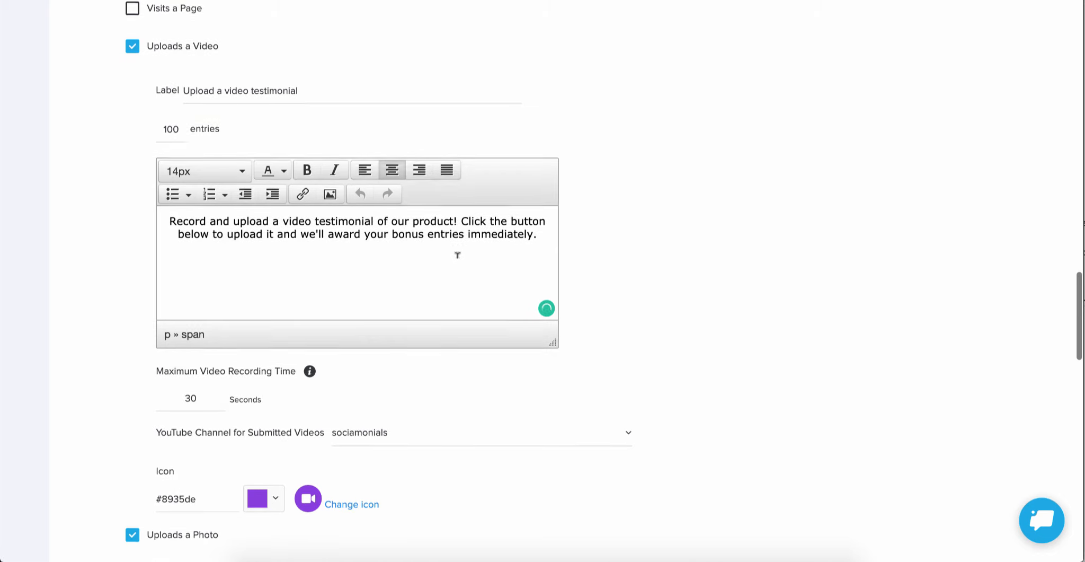
scroll(457, 255, "down", 6)
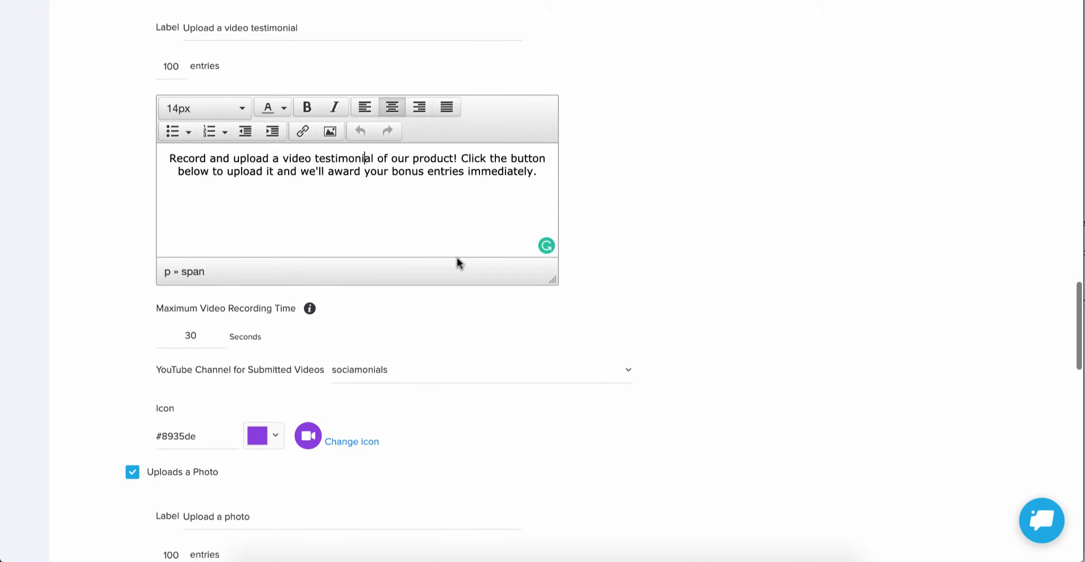
scroll(457, 262, "down", 1)
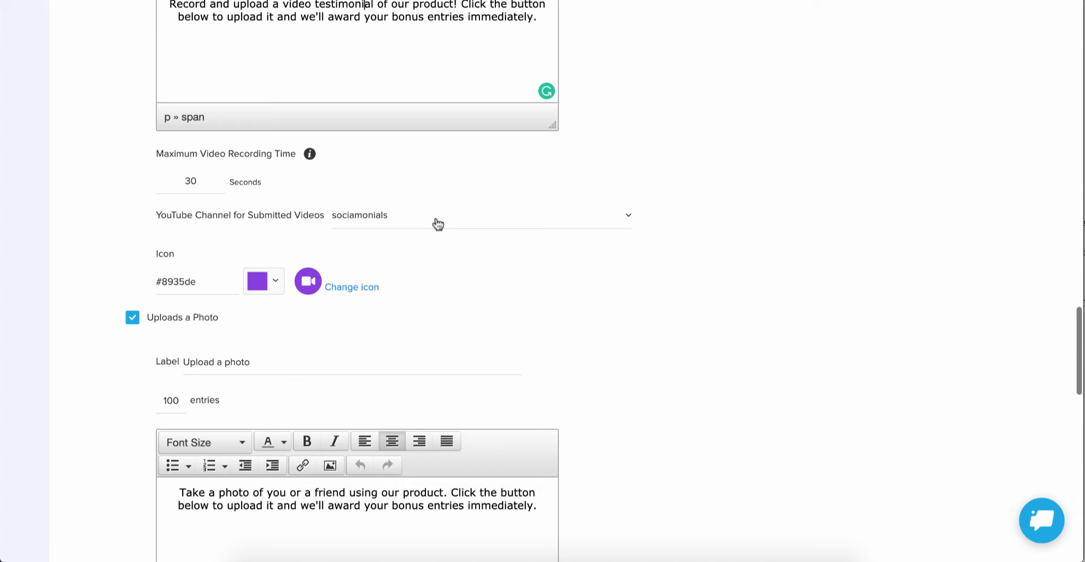
Step: Change the video upload challenge's icon to the solid video camera with a plus sign, searching the icons for "video"
scroll(437, 223, "down", 2)
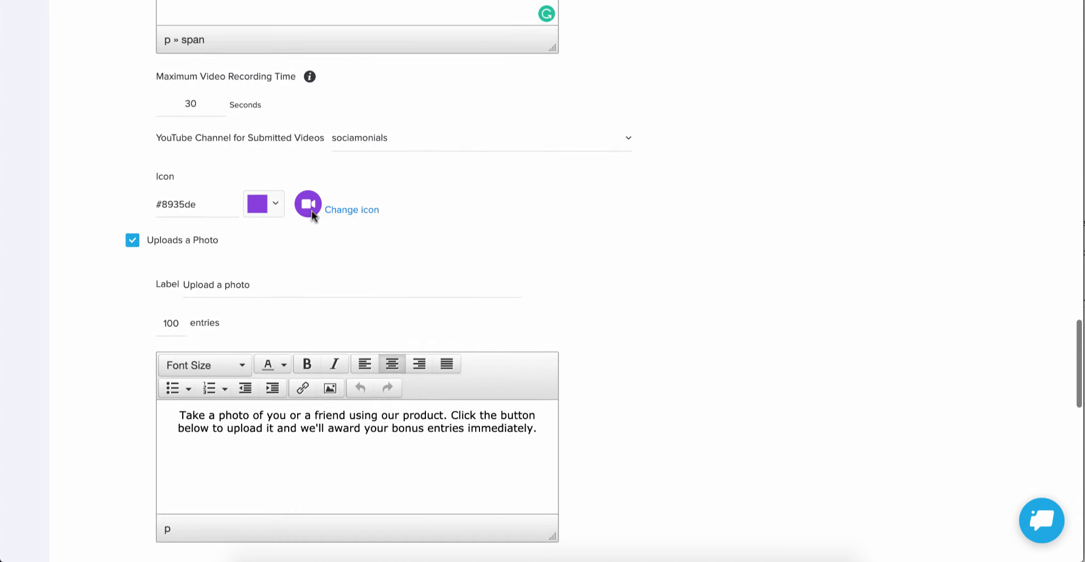
left_click(355, 210)
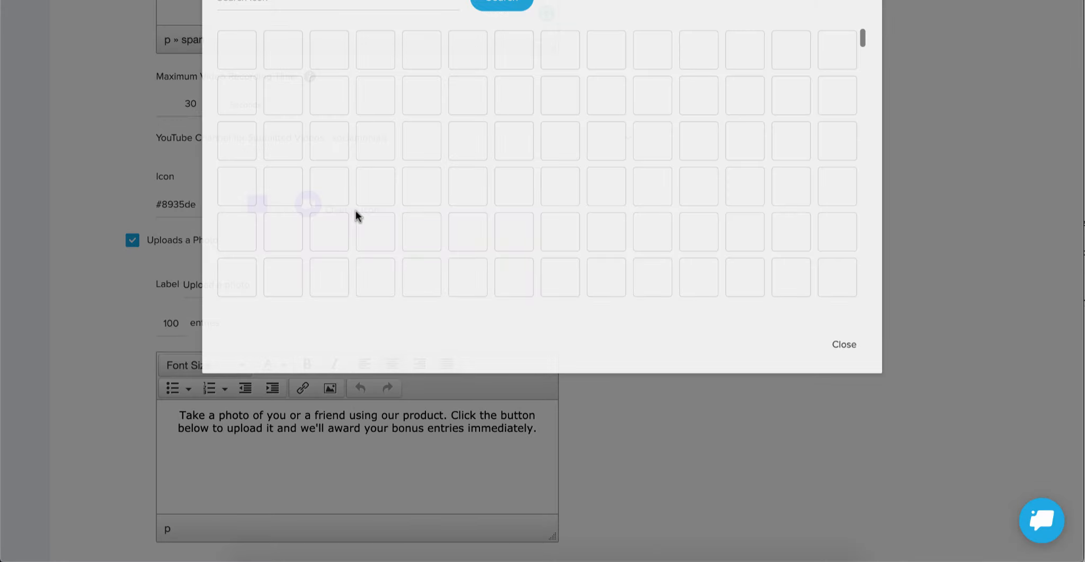
left_click(291, 103)
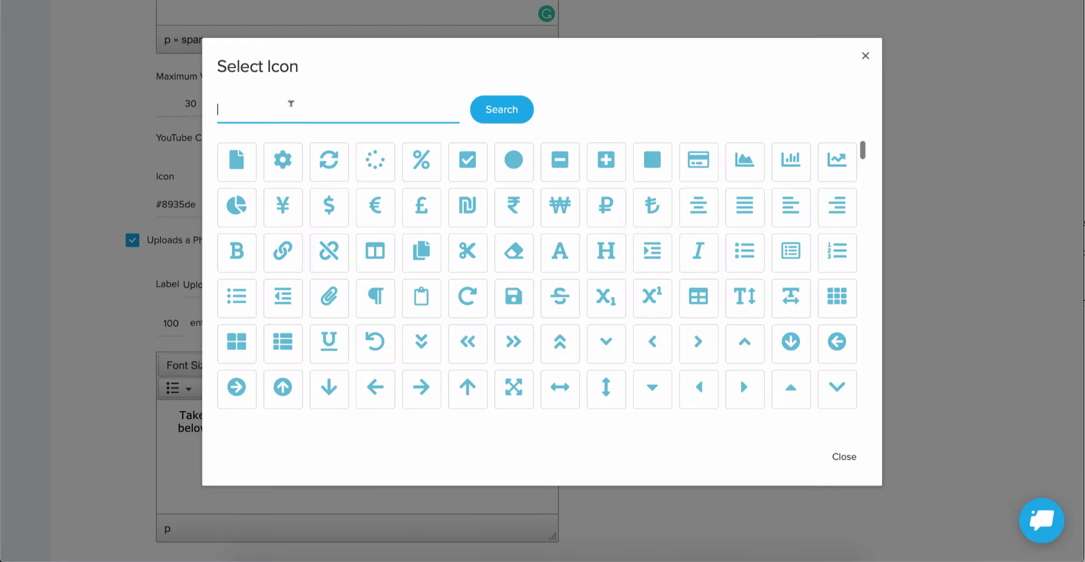
type("video")
left_click(501, 114)
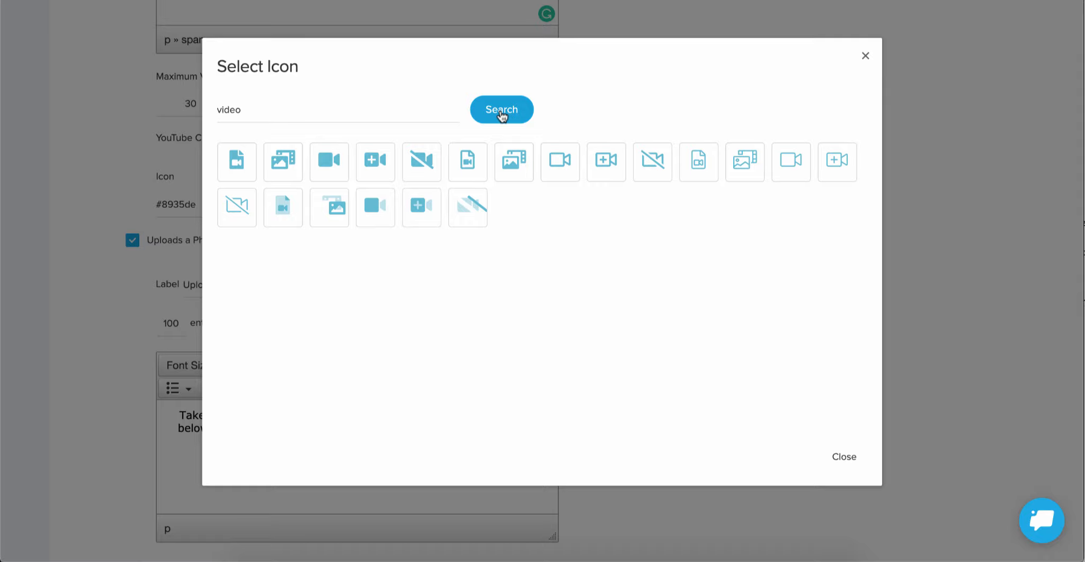
left_click(375, 161)
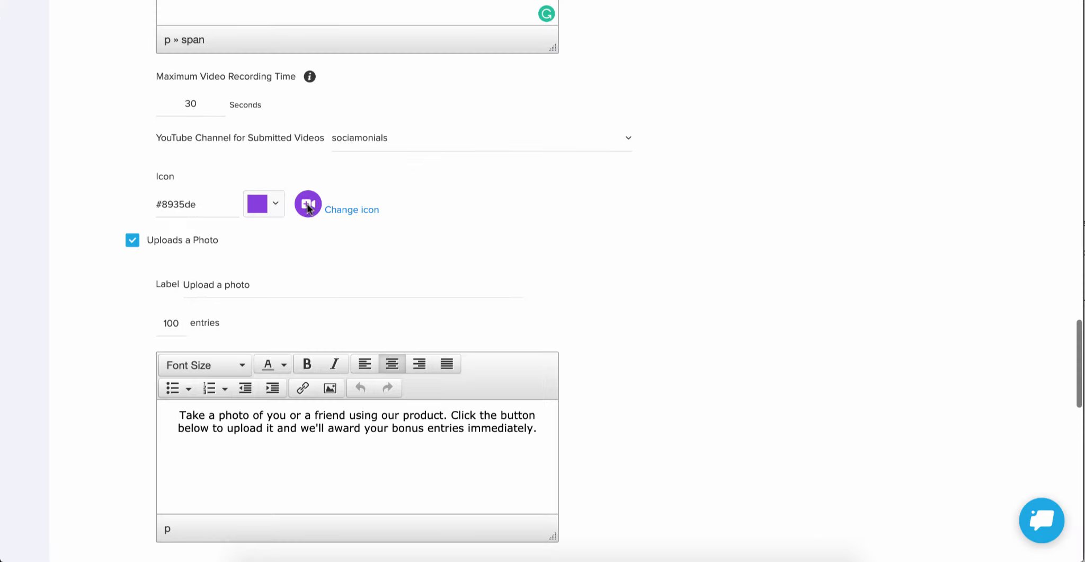
Step: Set the video upload challenge's icon color to the darker purple #6c19bf
left_click(276, 207)
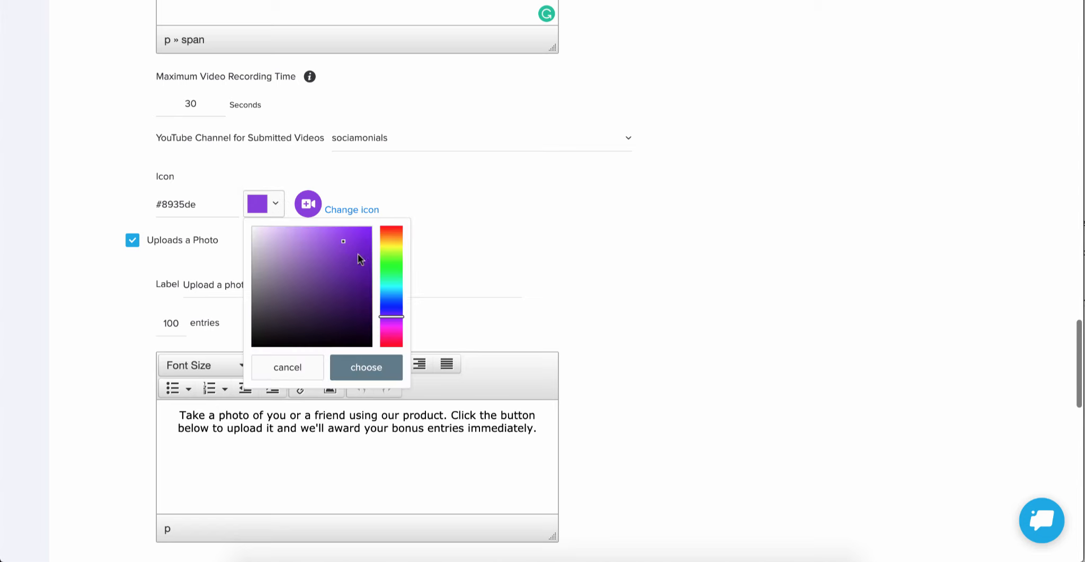
left_click_drag(357, 254, 359, 261)
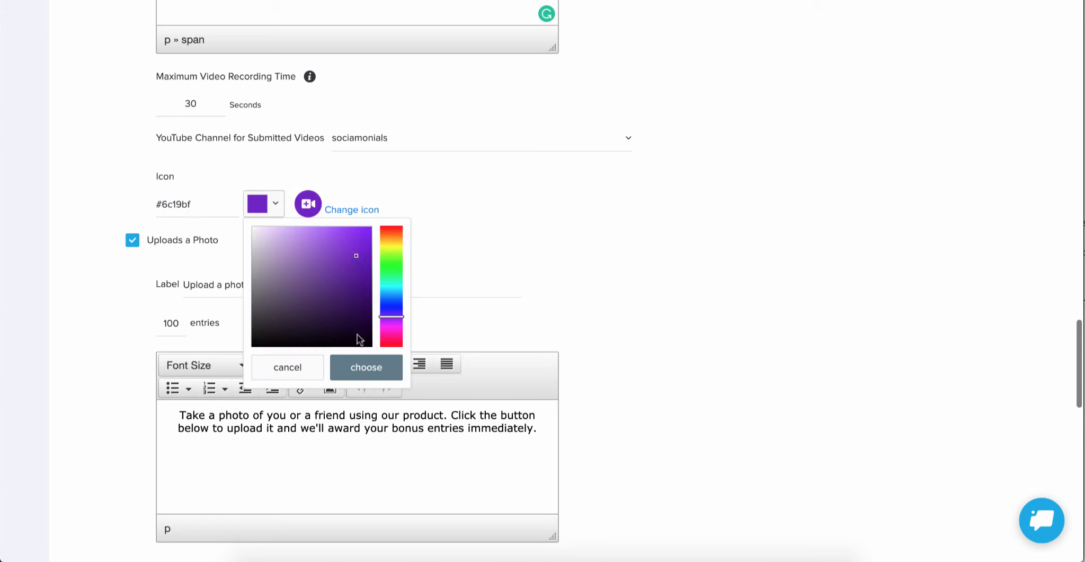
left_click(362, 367)
Step: Look over the photo upload challenge and enable the "Comment on this pin" bonus challenge
scroll(585, 243, "down", 6)
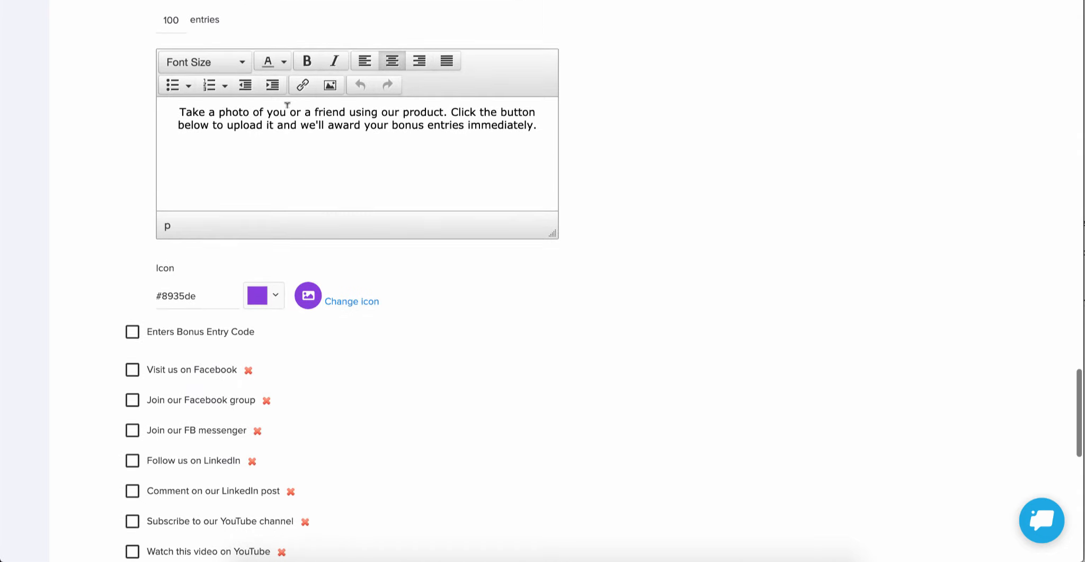
scroll(286, 106, "up", 2)
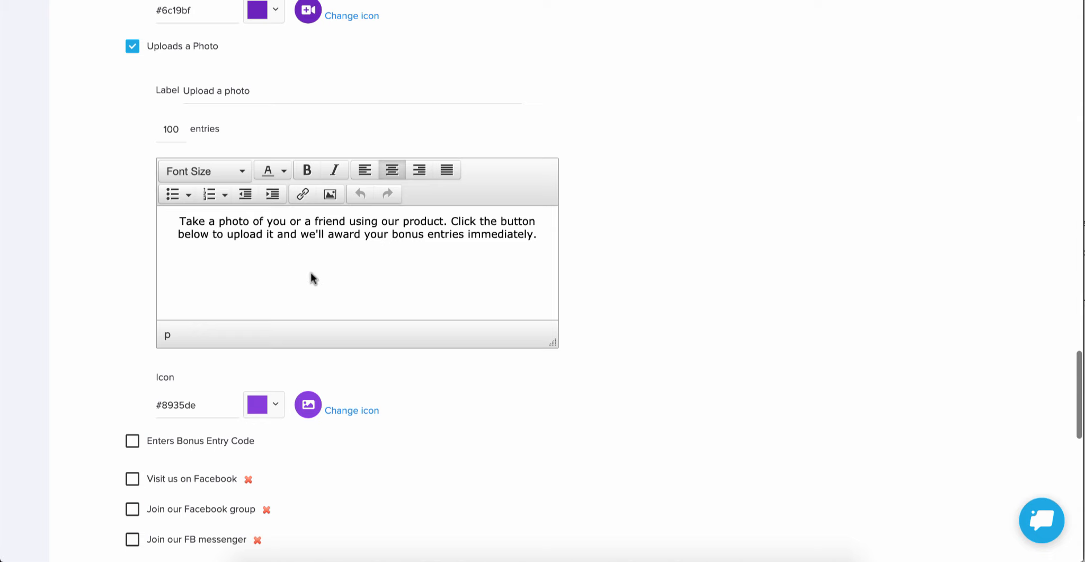
scroll(341, 234, "down", 5)
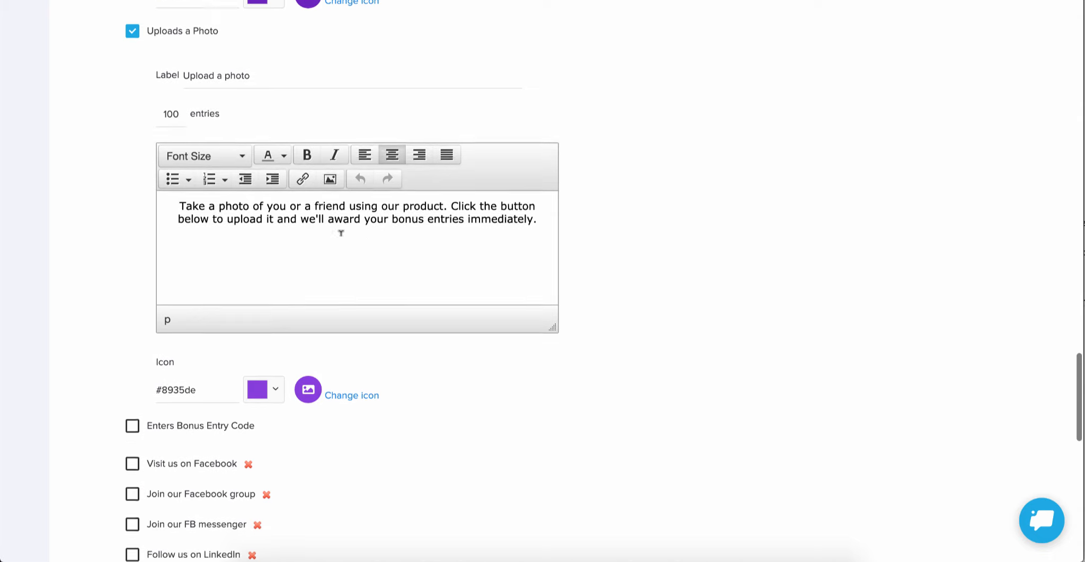
scroll(341, 241, "down", 10)
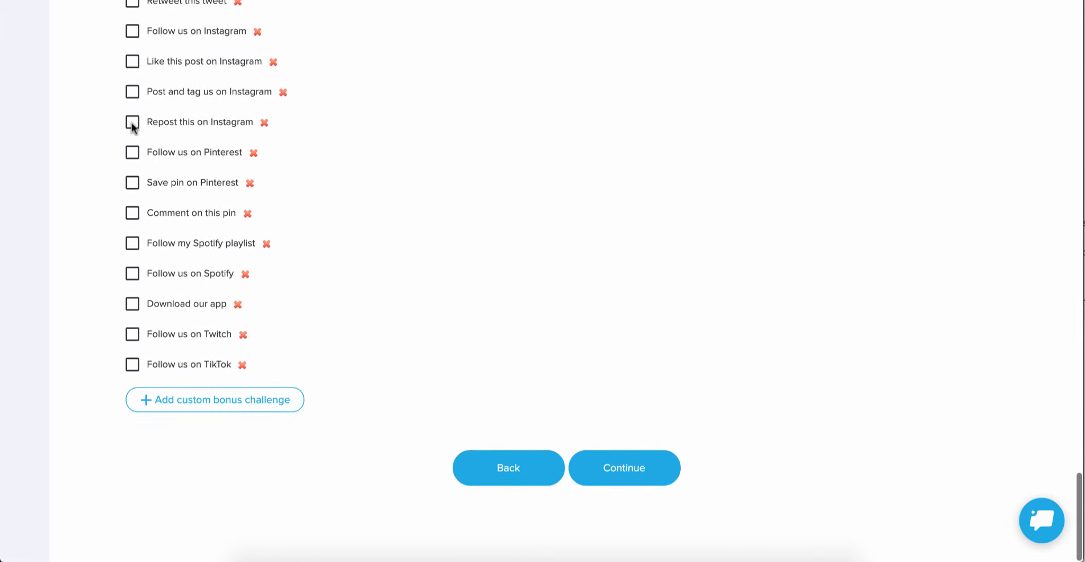
left_click(132, 213)
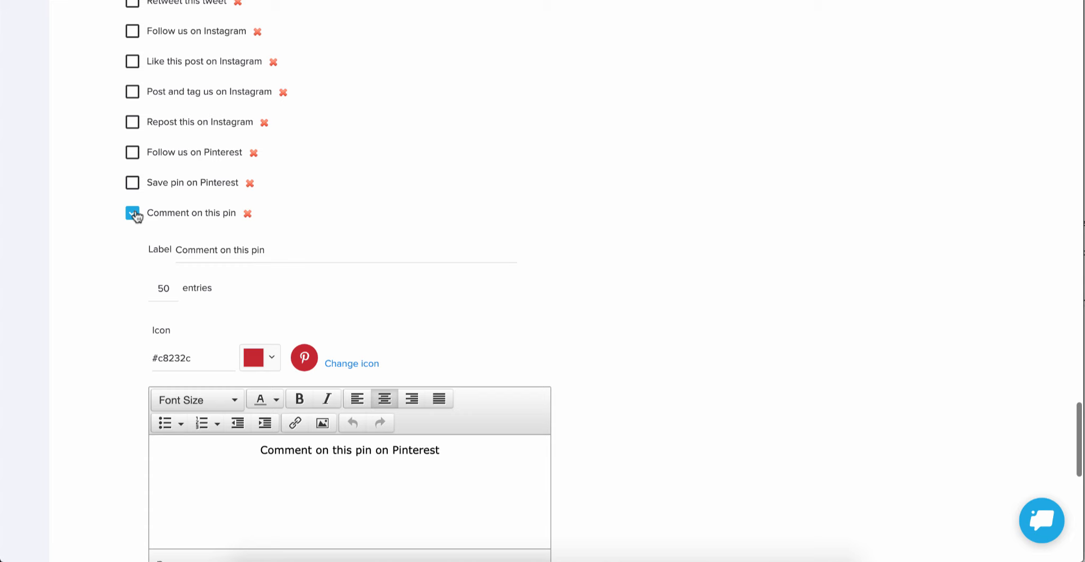
left_click(132, 213)
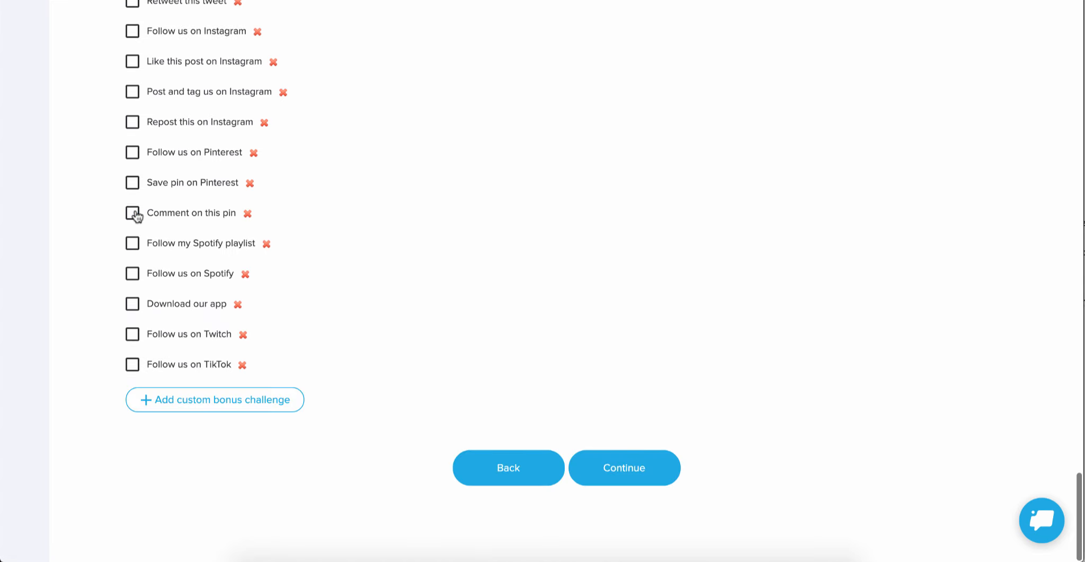
left_click(136, 215)
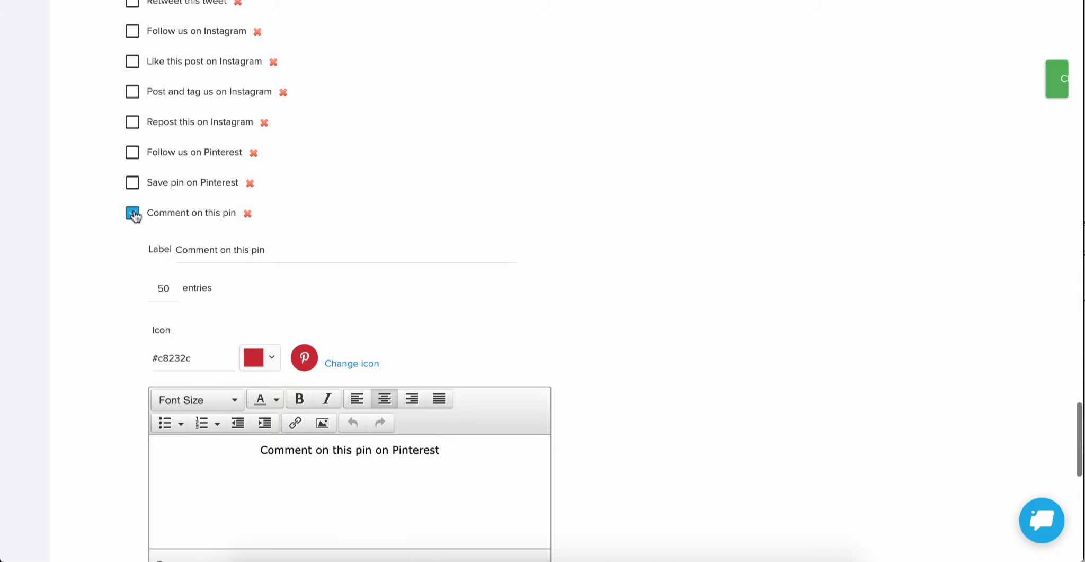
Step: Examine the "Comment on this pin" challenge's label, entries, icon, description, Pinterest URL, button text and validation question, plus the remaining bonus challenges
scroll(134, 213, "down", 3)
scroll(134, 214, "down", 5)
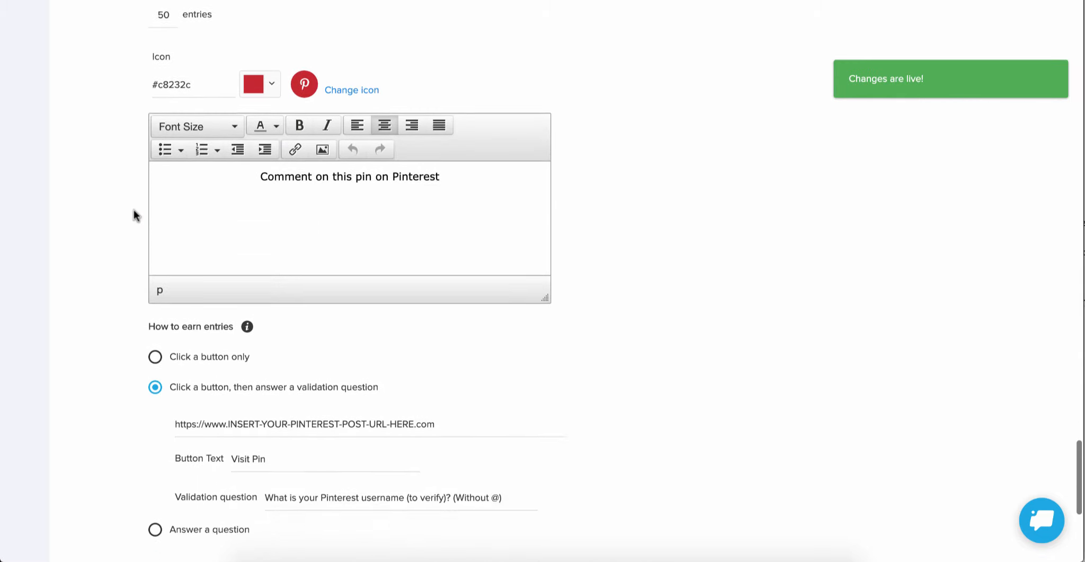
scroll(134, 213, "down", 1)
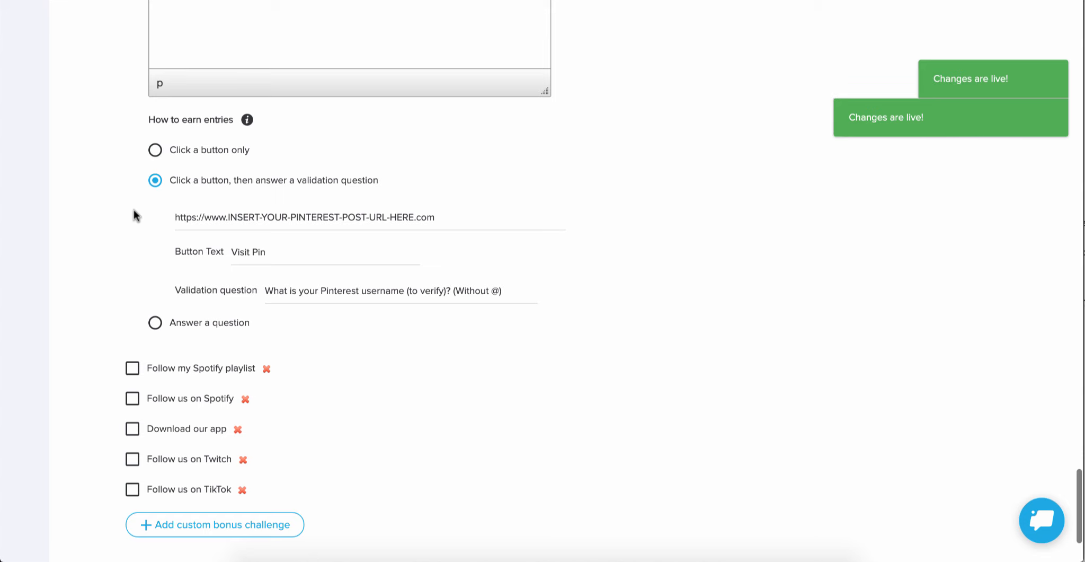
scroll(134, 210, "up", 3)
scroll(134, 215, "up", 3)
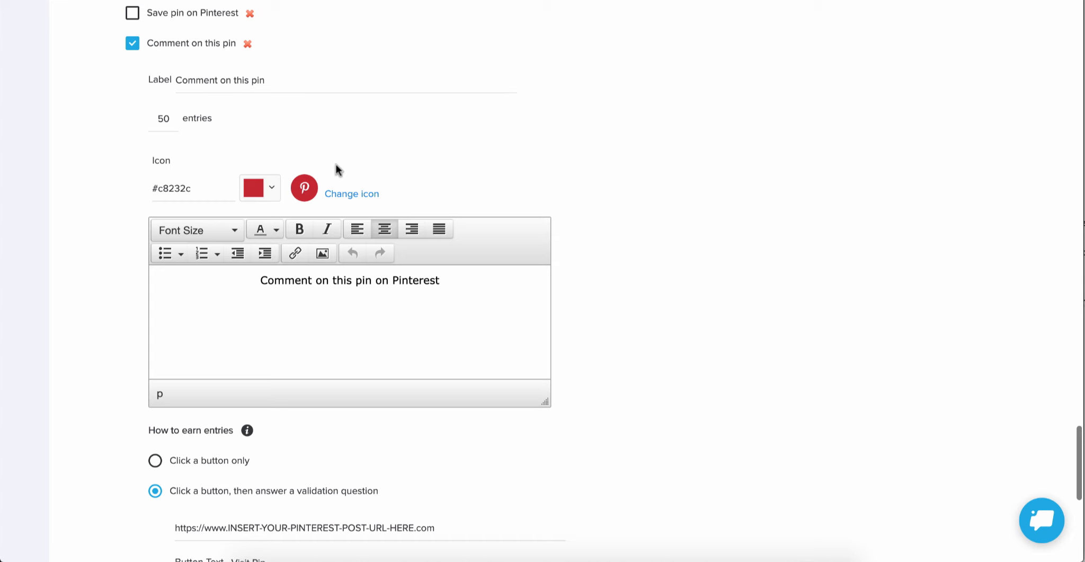
scroll(605, 253, "down", 3)
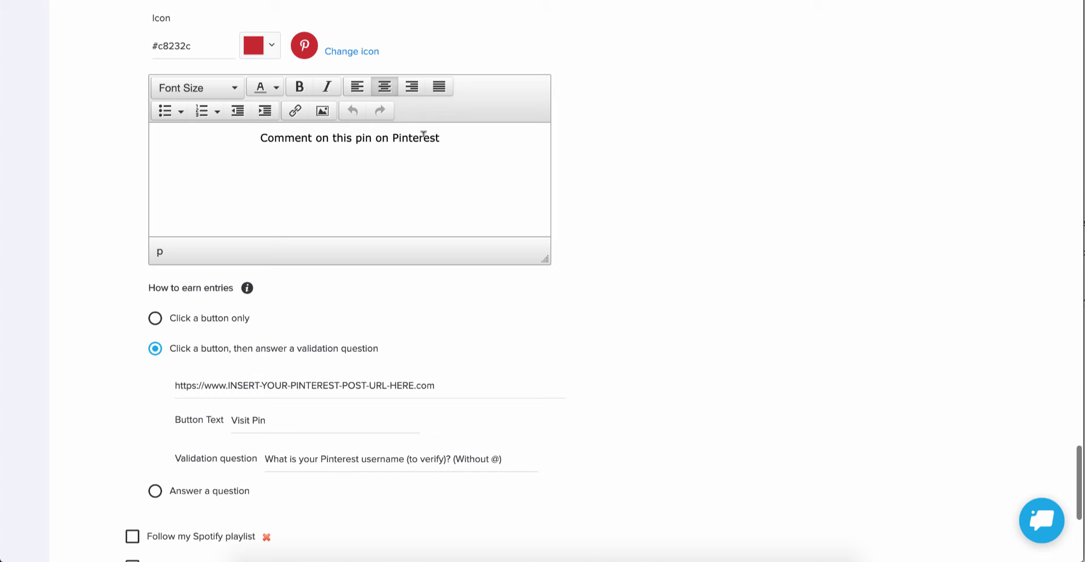
scroll(424, 134, "down", 2)
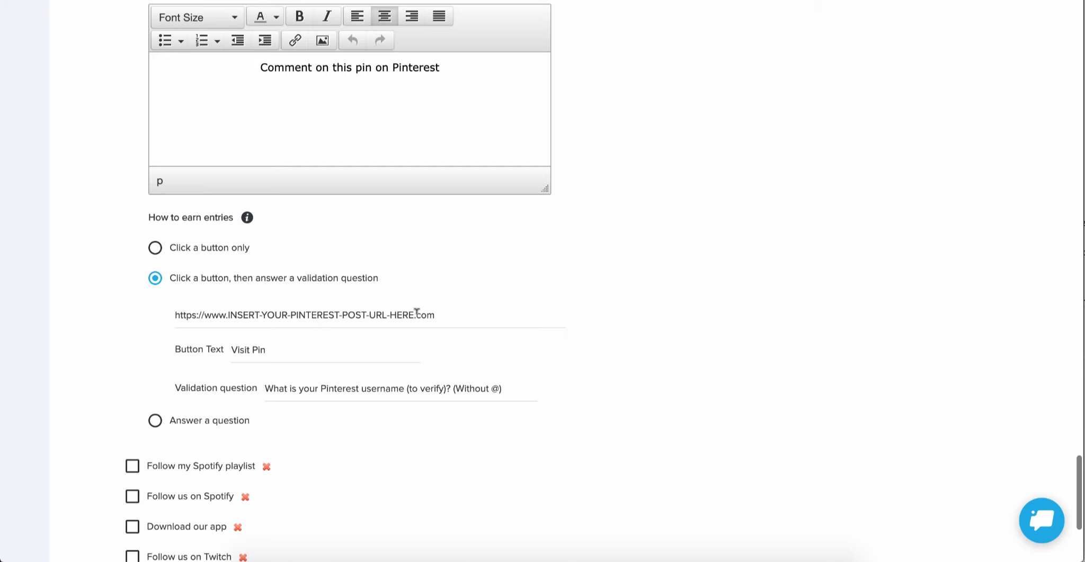
left_click_drag(435, 314, 169, 316)
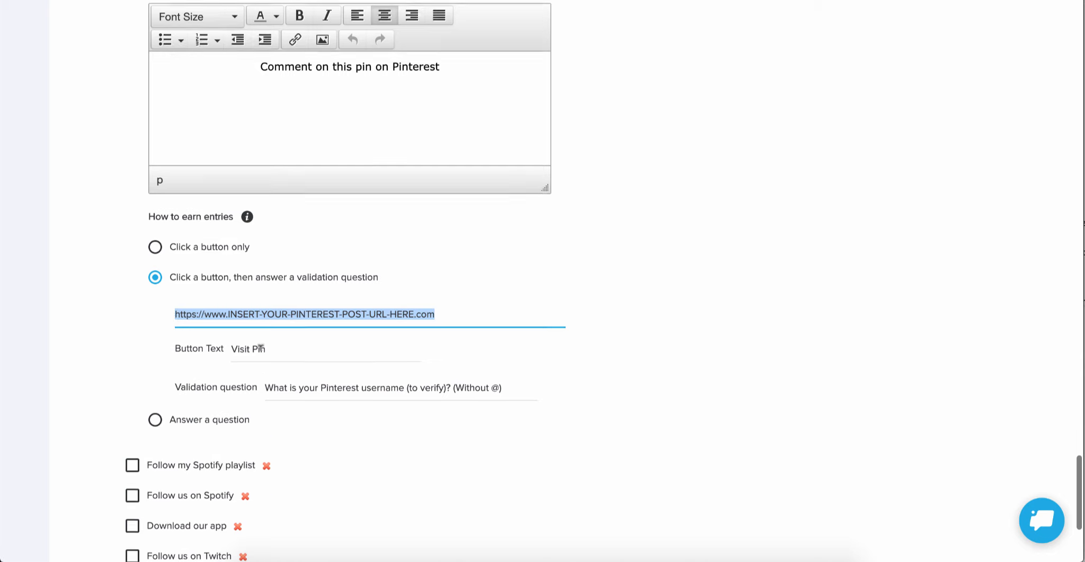
scroll(261, 347, "down", 3)
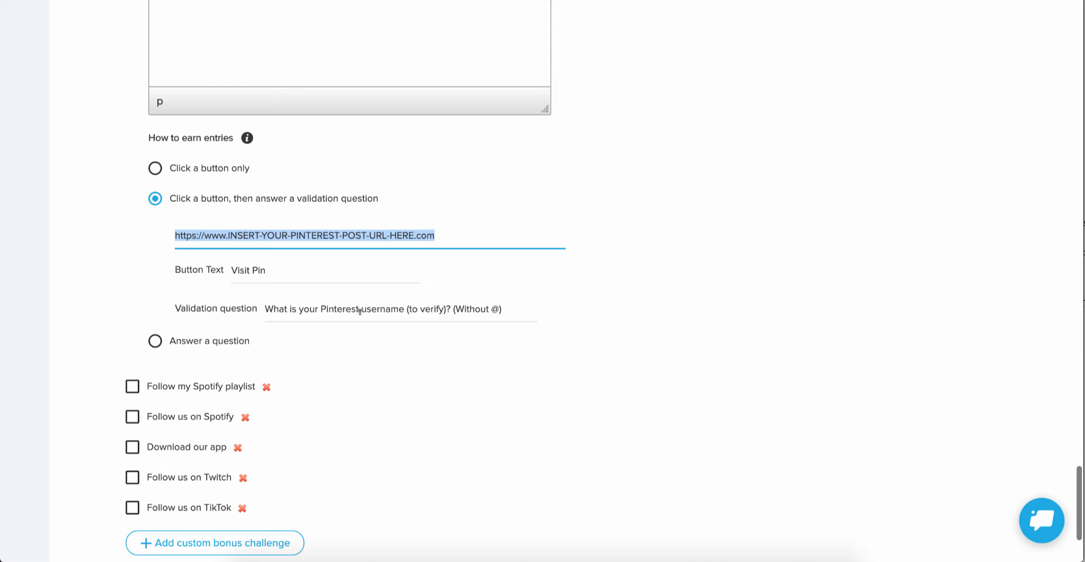
scroll(360, 311, "down", 3)
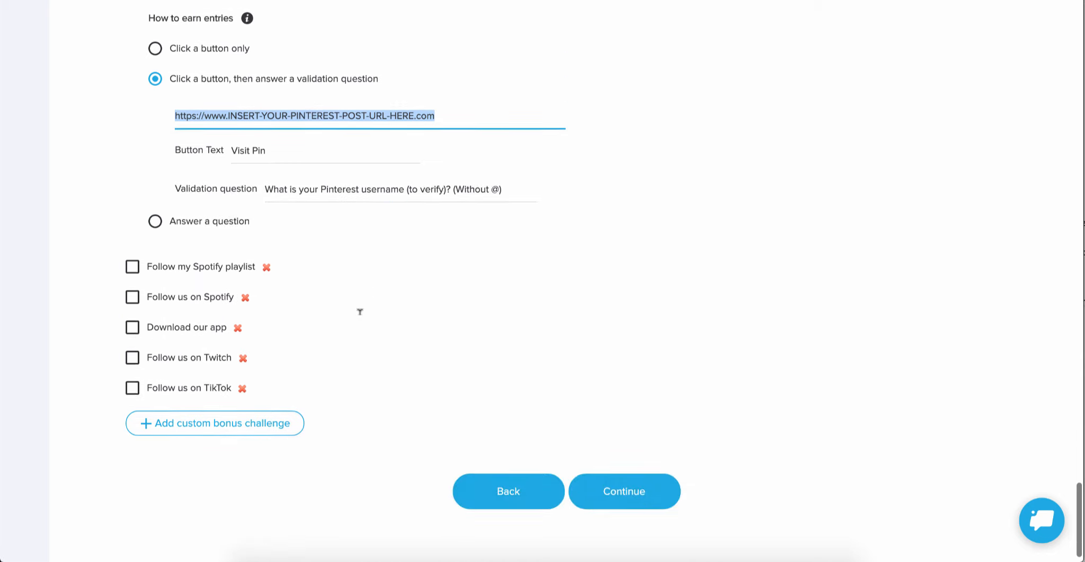
scroll(359, 314, "down", 1)
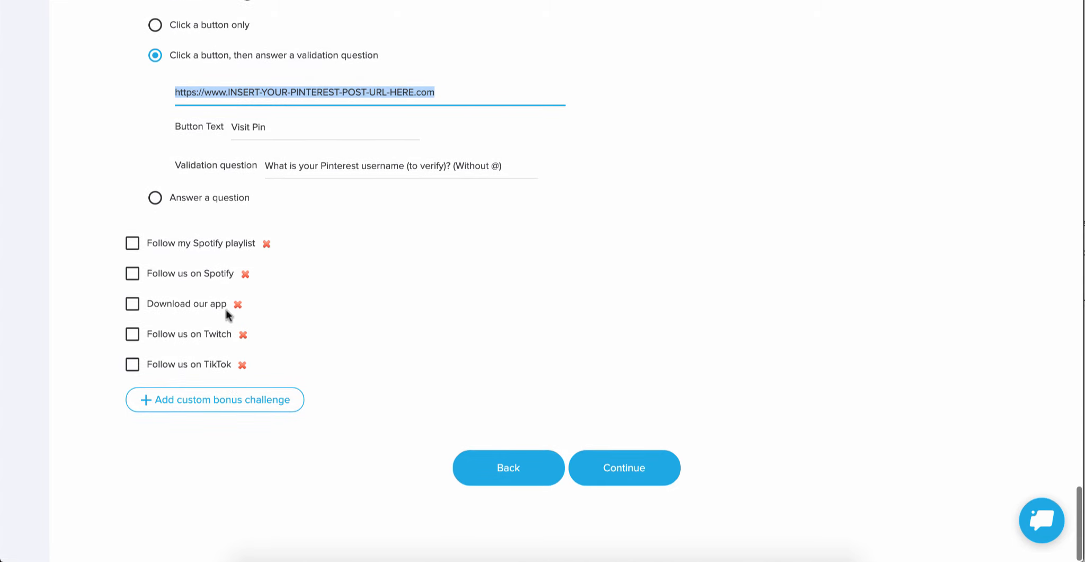
Step: Add a custom bonus challenge named "Visit Our Blog" to the list of bonus challenges
left_click(203, 401)
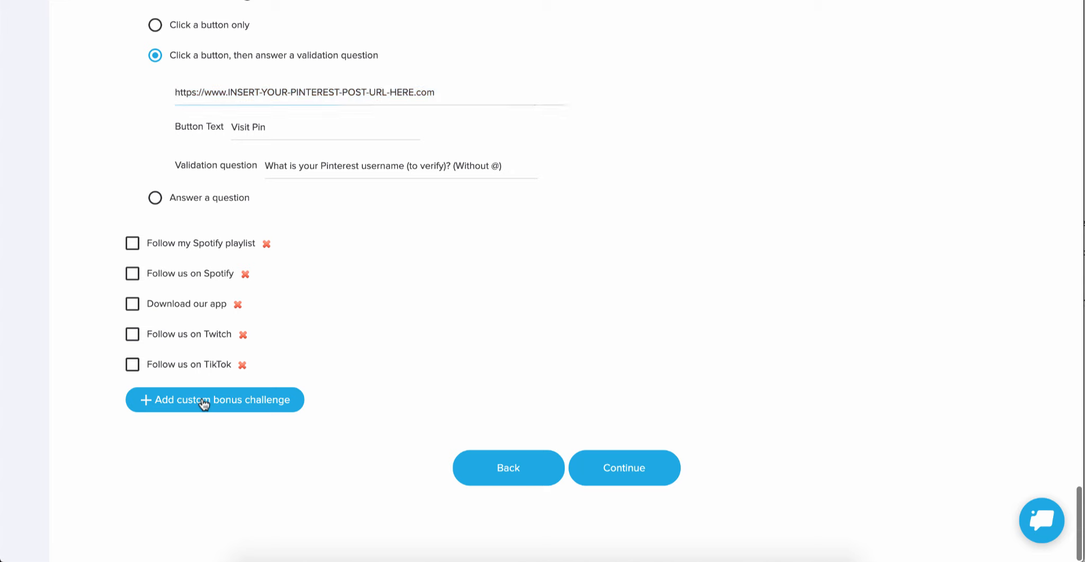
scroll(202, 395, "down", 1)
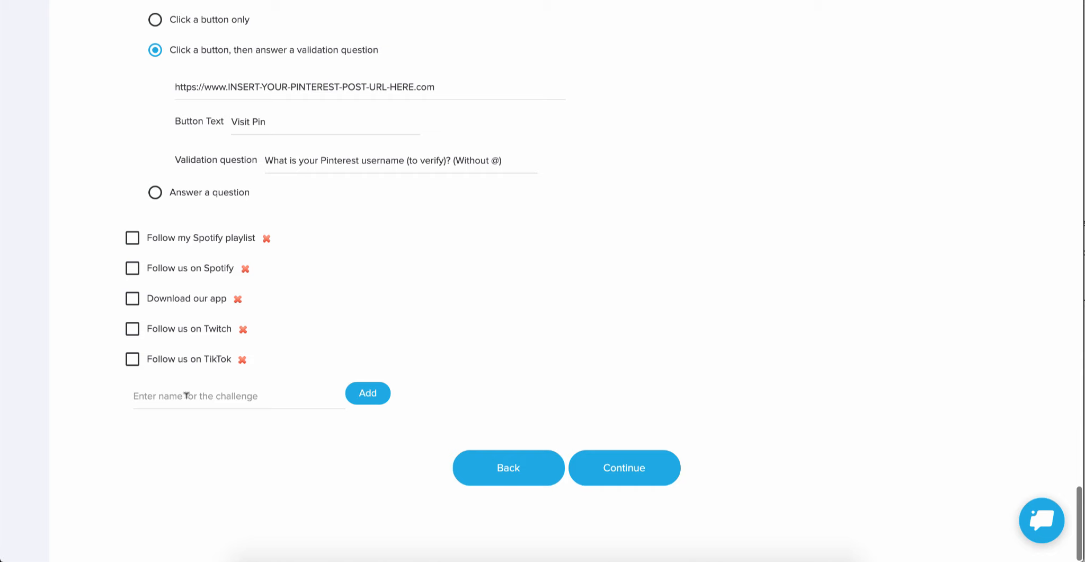
left_click(187, 395)
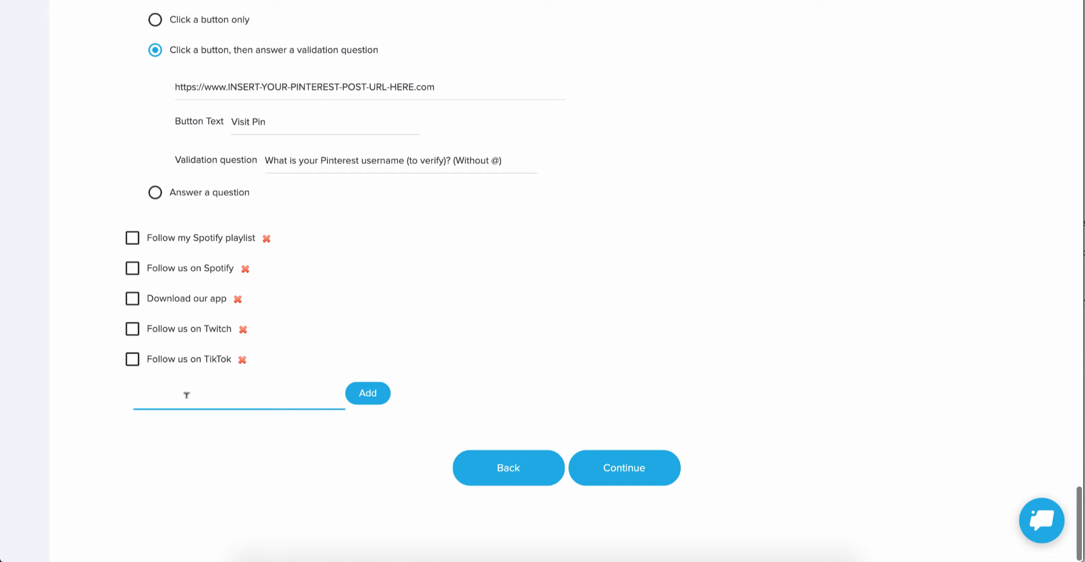
type("Visit Our Blog")
left_click(367, 393)
Step: Change the "Visit Our Blog" challenge's icon to the solid RSS feed symbol without a frame, searching the icons for "RSS"
scroll(370, 394, "down", 5)
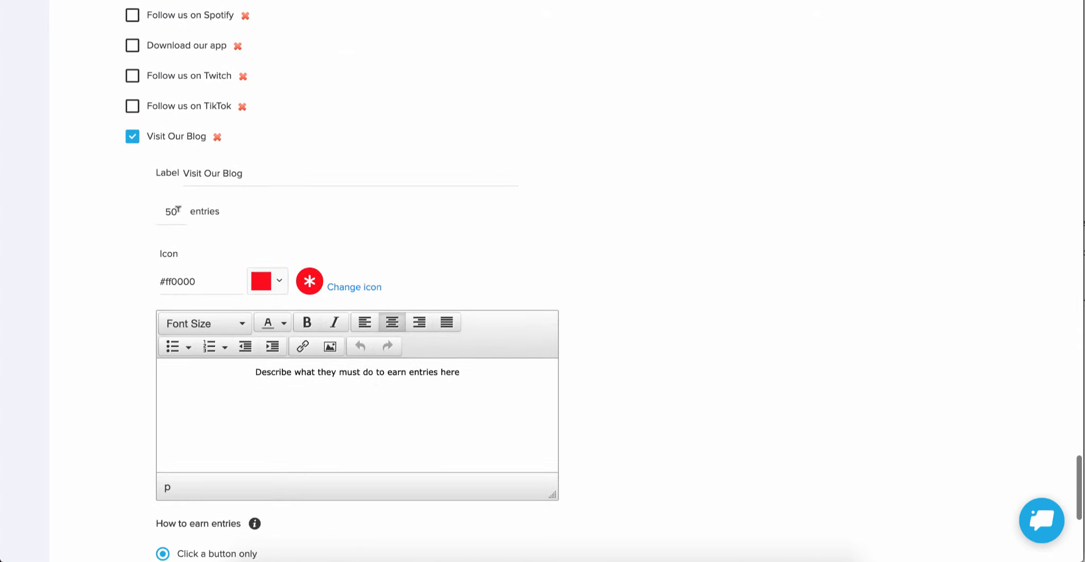
left_click(354, 287)
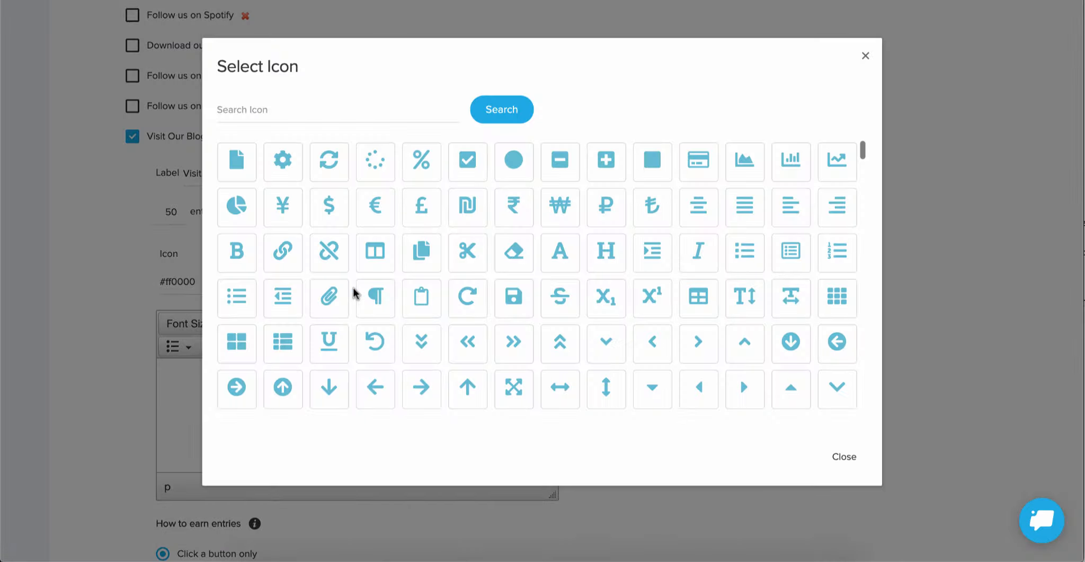
left_click(278, 102)
type("RSS")
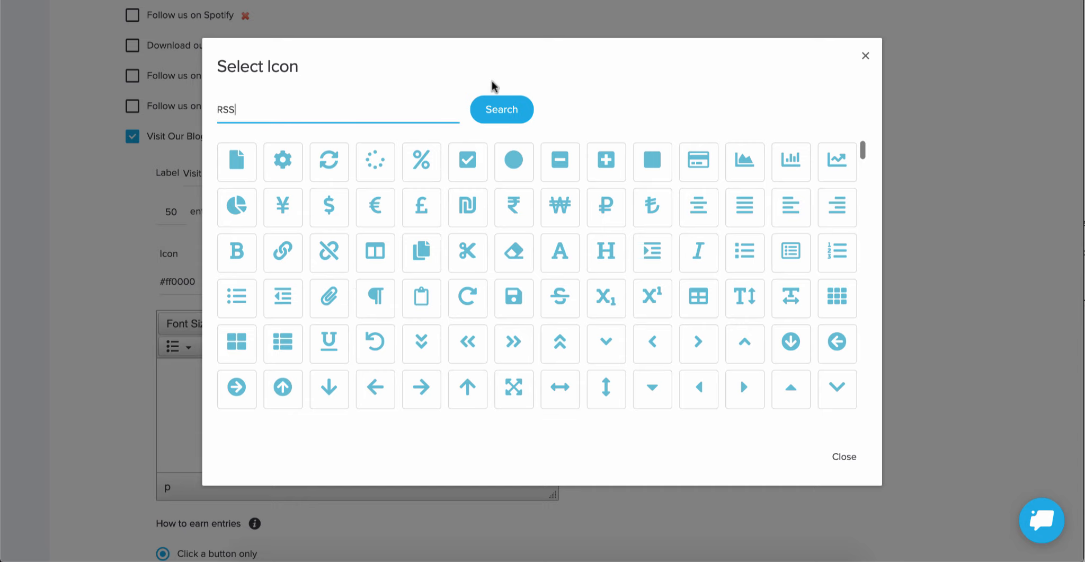
left_click(508, 108)
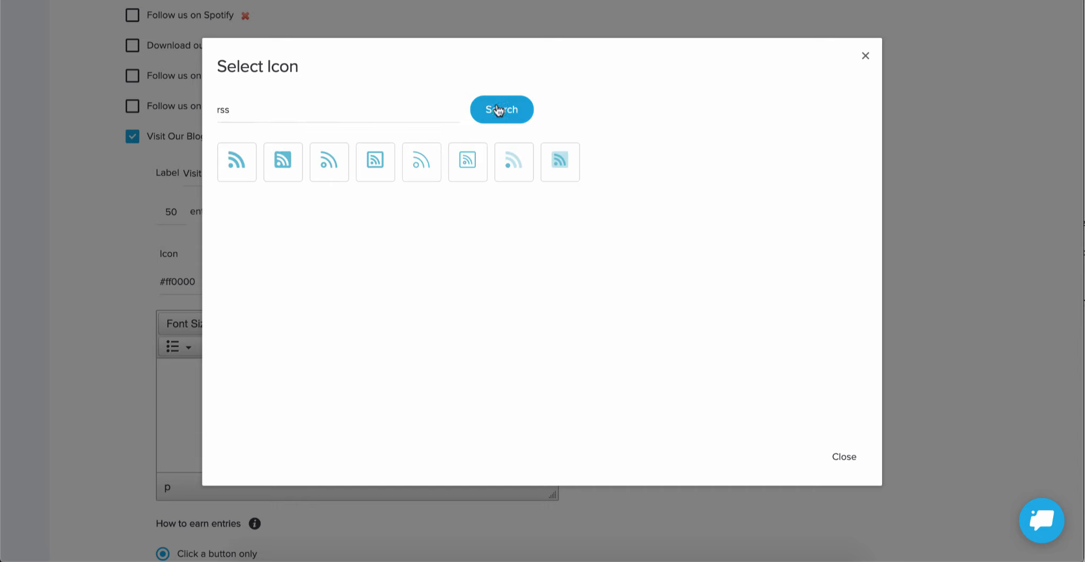
left_click(235, 164)
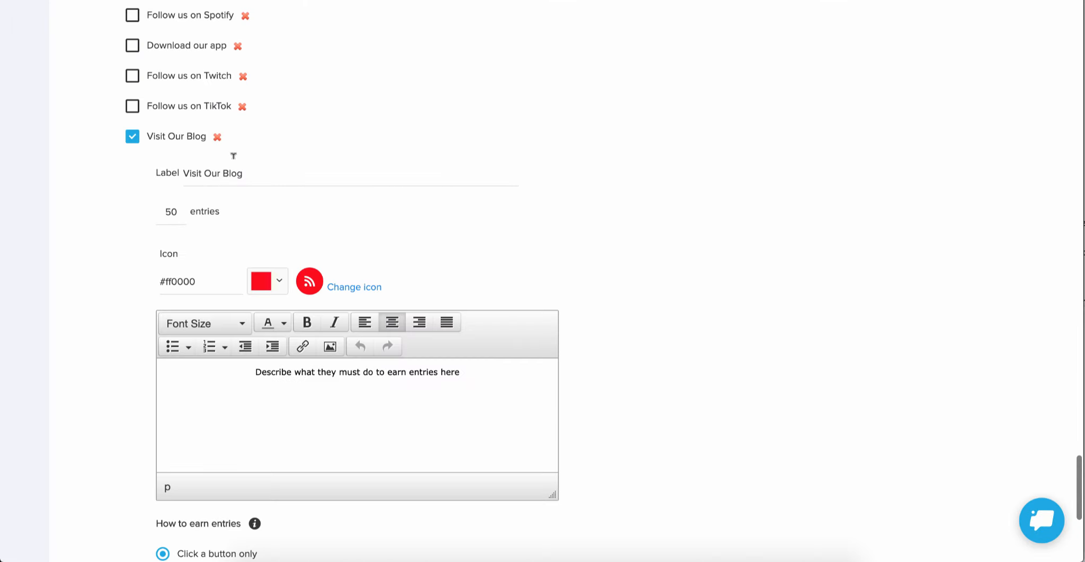
Step: Set the "Visit Our Blog" challenge's icon color to the light green #b6f76b
left_click(277, 284)
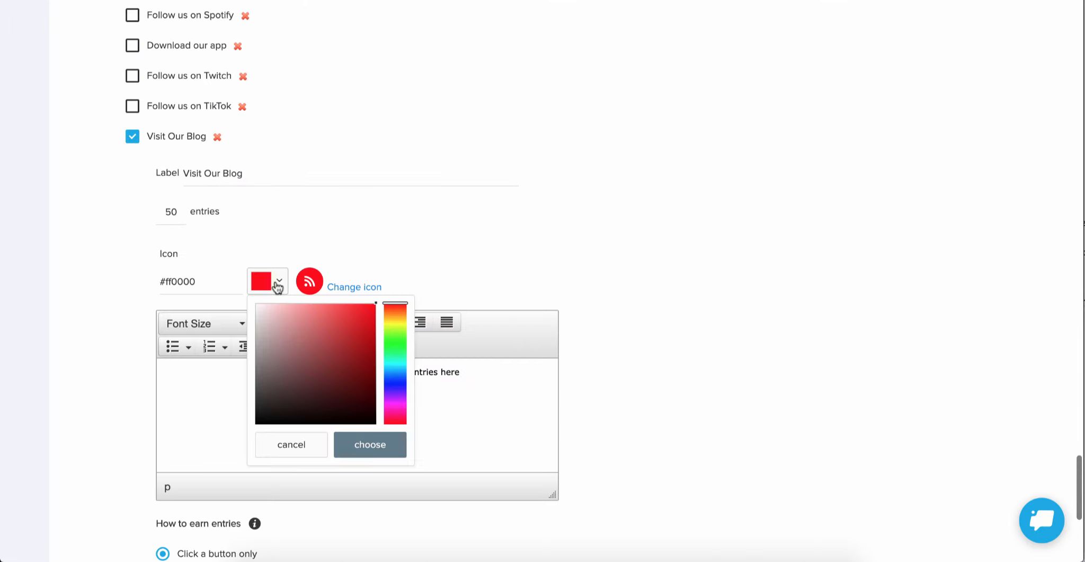
left_click(395, 333)
left_click(324, 307)
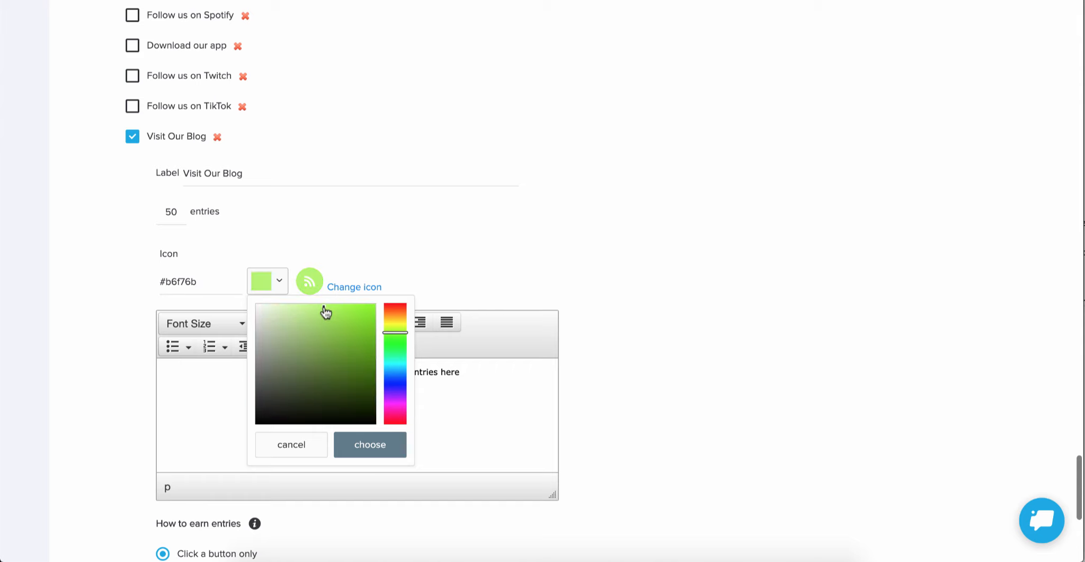
left_click(370, 443)
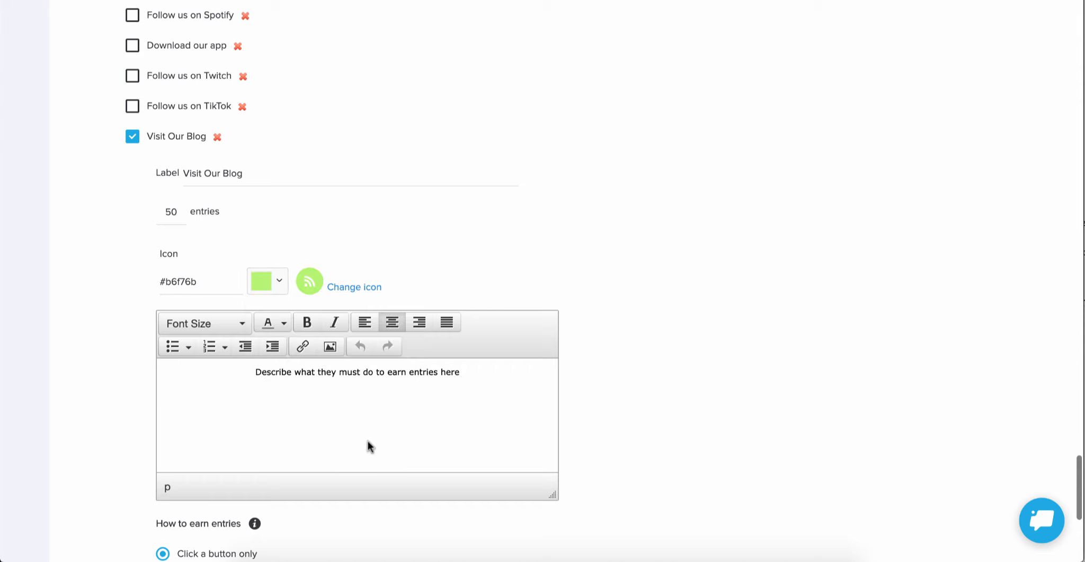
Step: Replace the blog challenge's description with "Click below to check out our blog!" and set its font size to 14px
left_click_drag(254, 371, 461, 368)
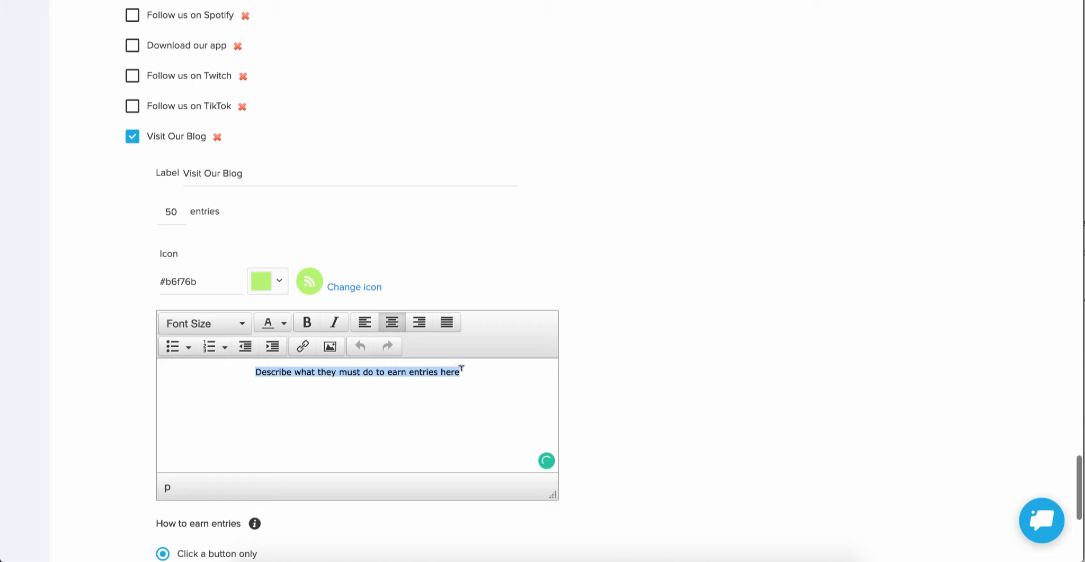
type("Click below")
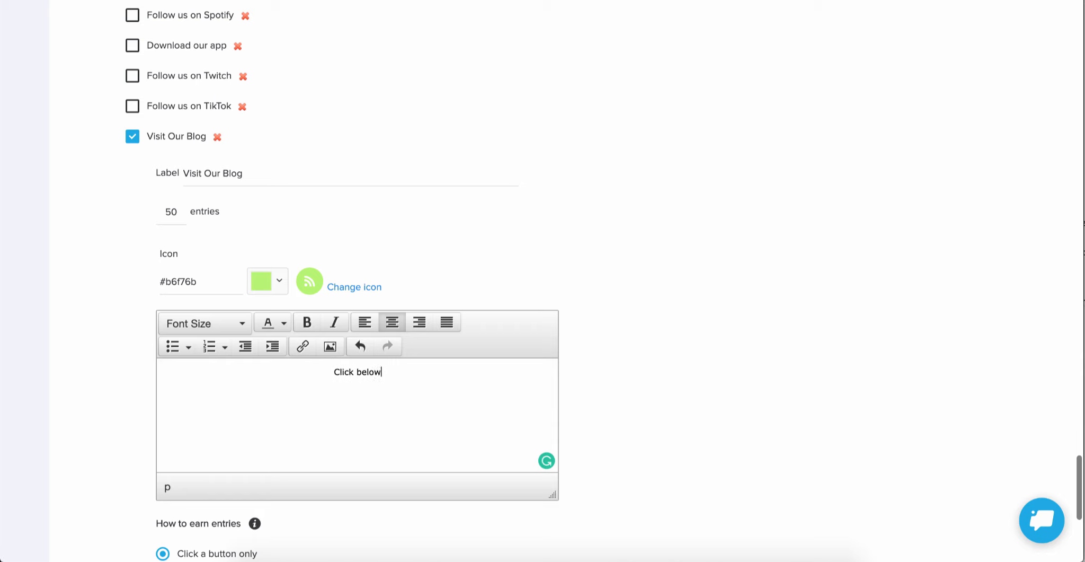
type(" to check out ")
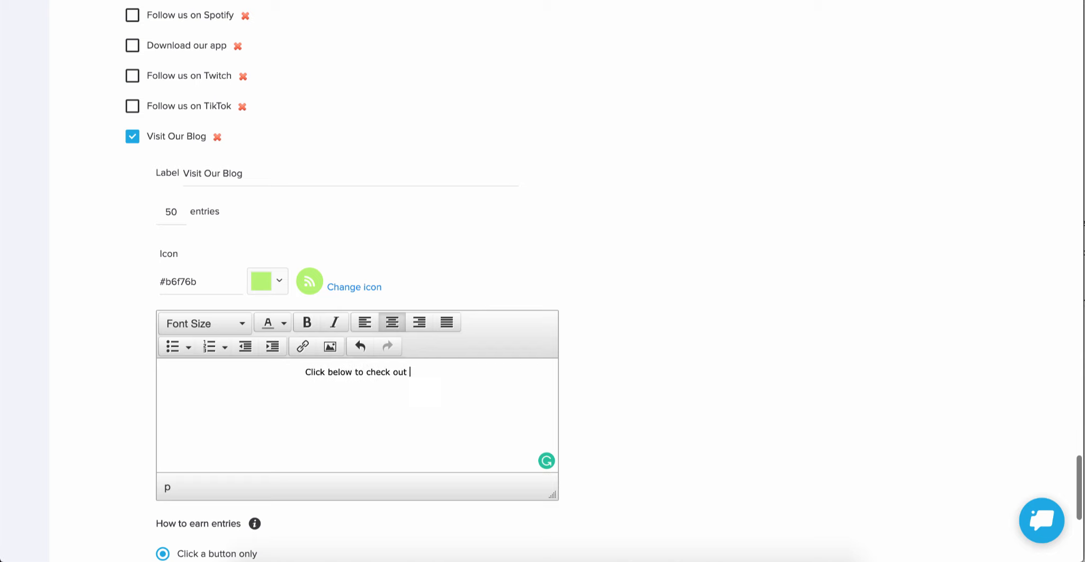
type("our blog!")
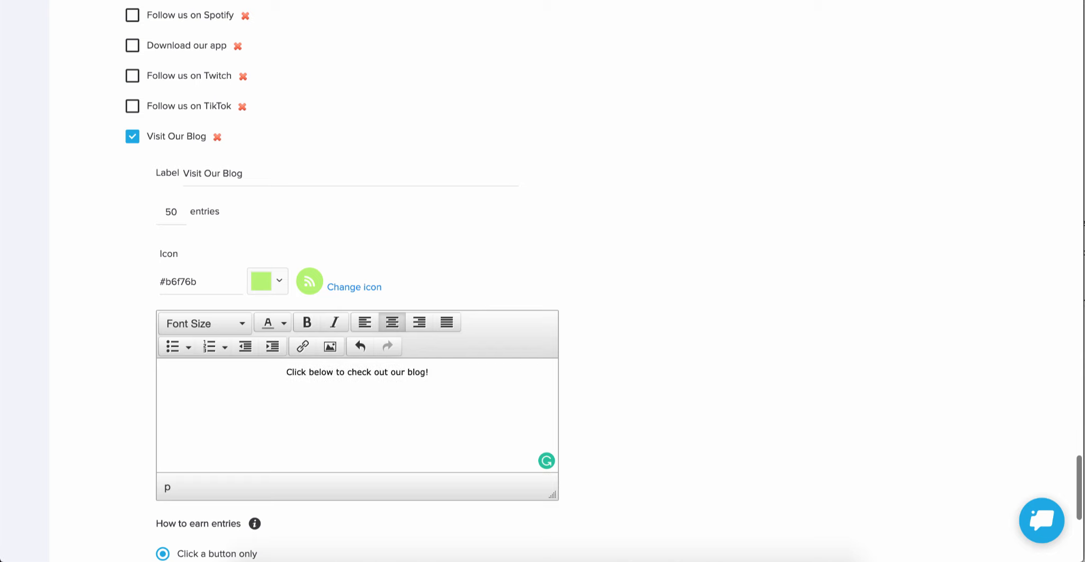
left_click_drag(445, 371, 282, 371)
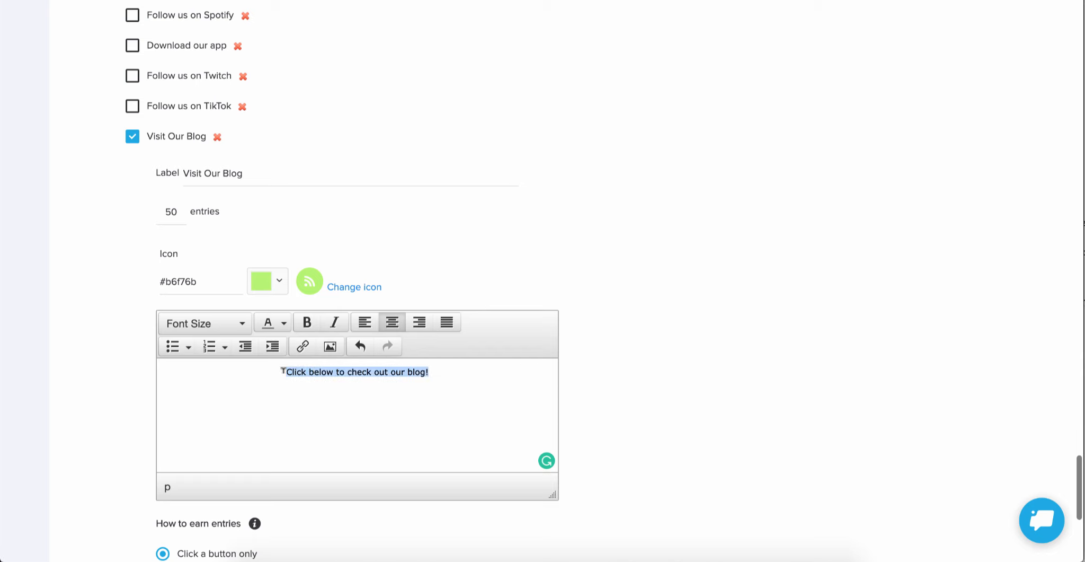
left_click(171, 324)
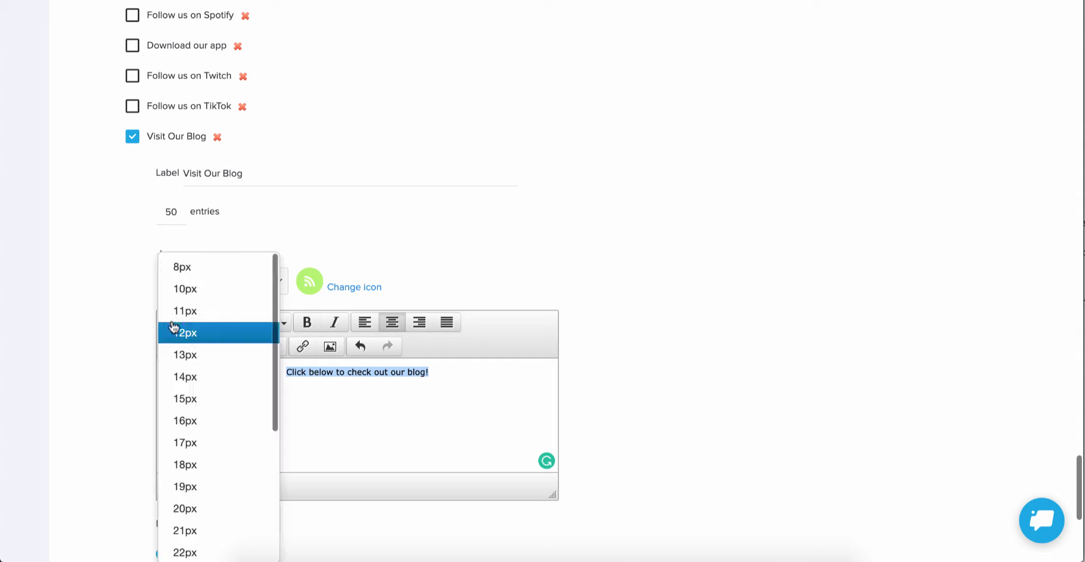
left_click(195, 377)
Step: Go through the blog challenge's options for earning entries, including the validation question, and select "Answer a question"
scroll(778, 306, "down", 3)
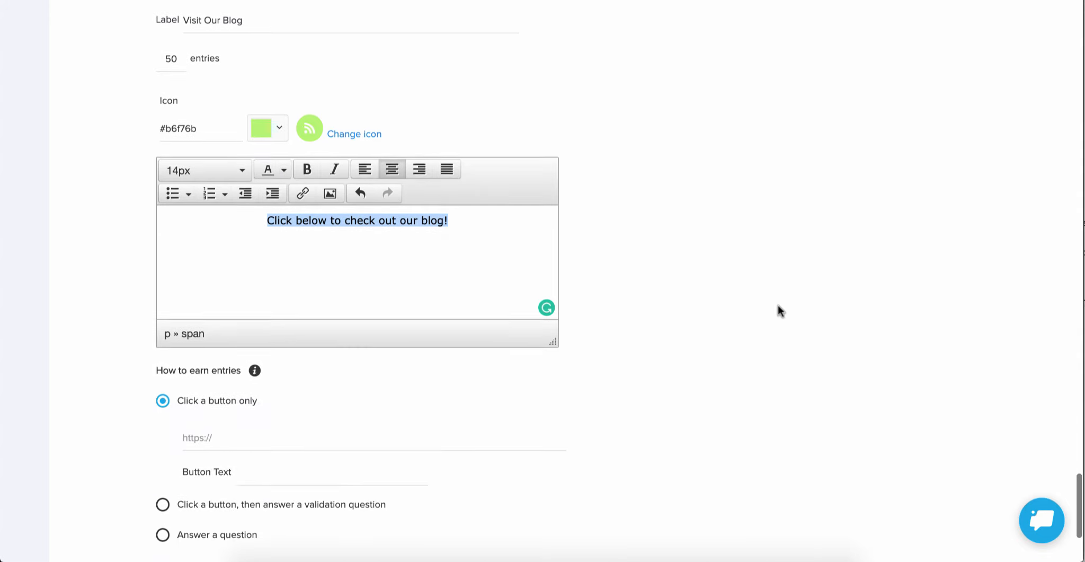
scroll(779, 304, "down", 2)
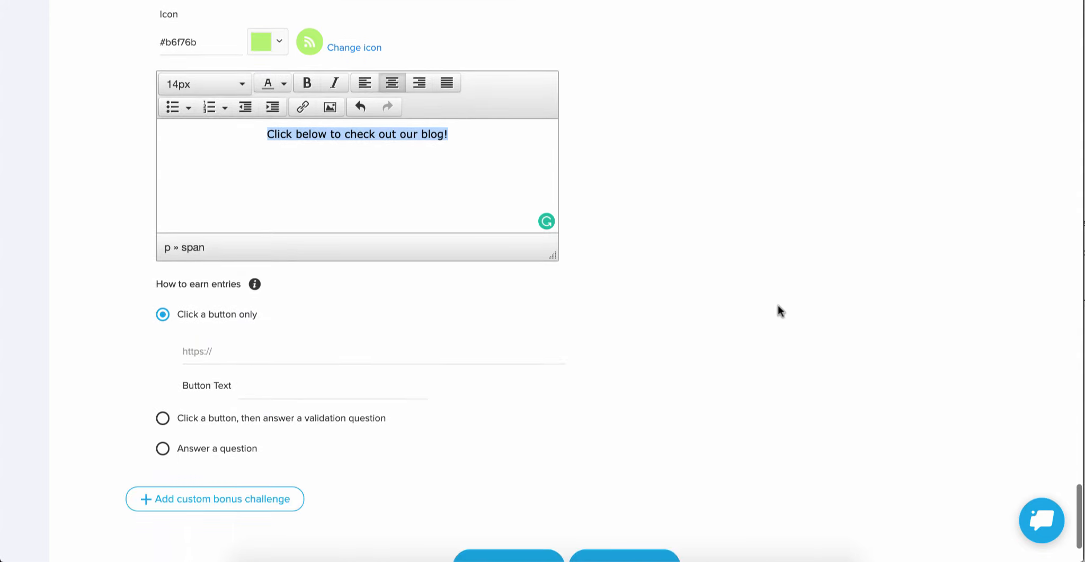
scroll(778, 304, "down", 1)
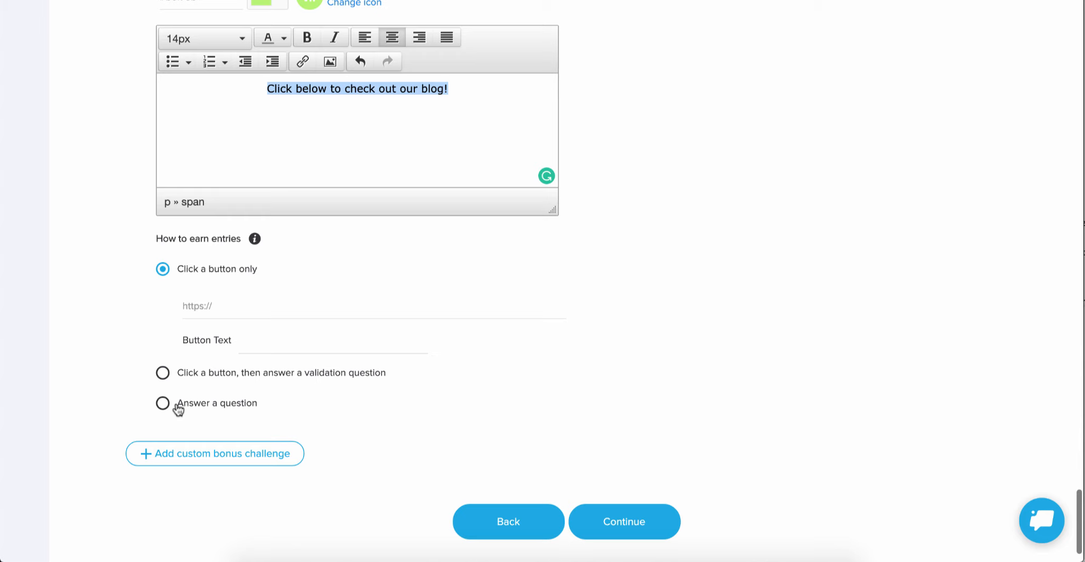
left_click(238, 305)
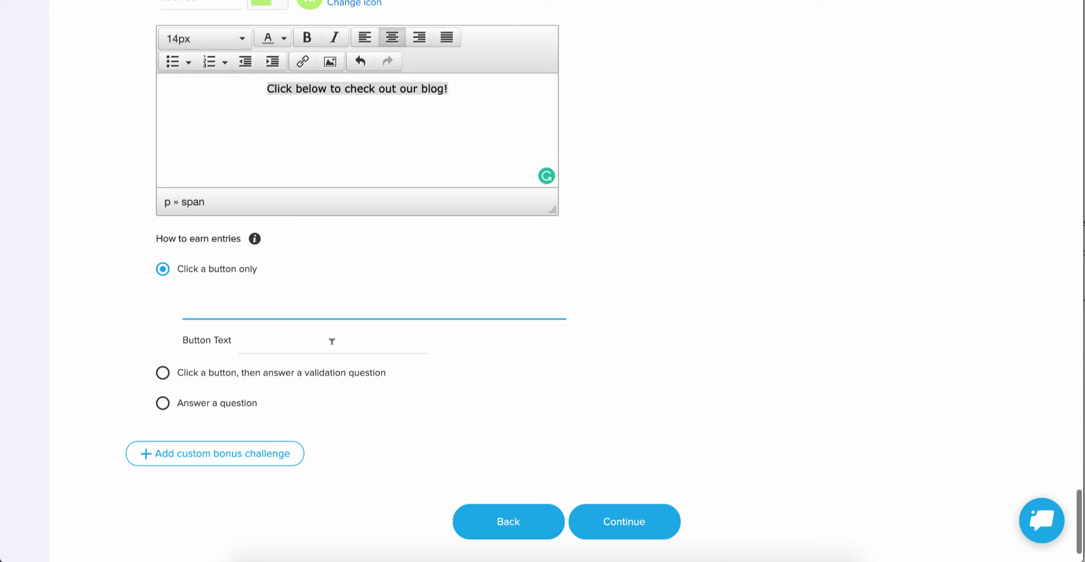
left_click(163, 373)
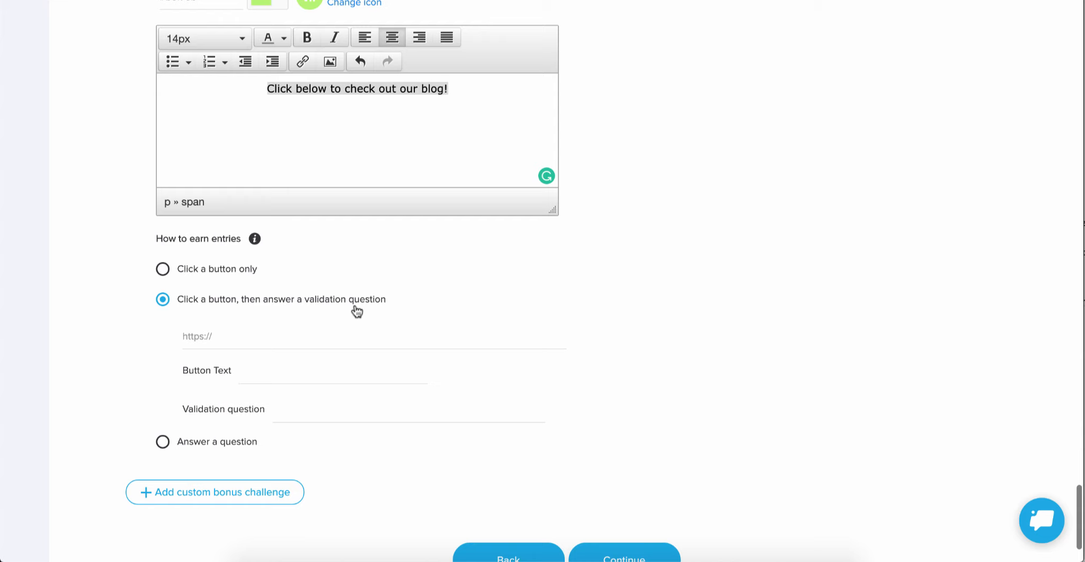
left_click(163, 442)
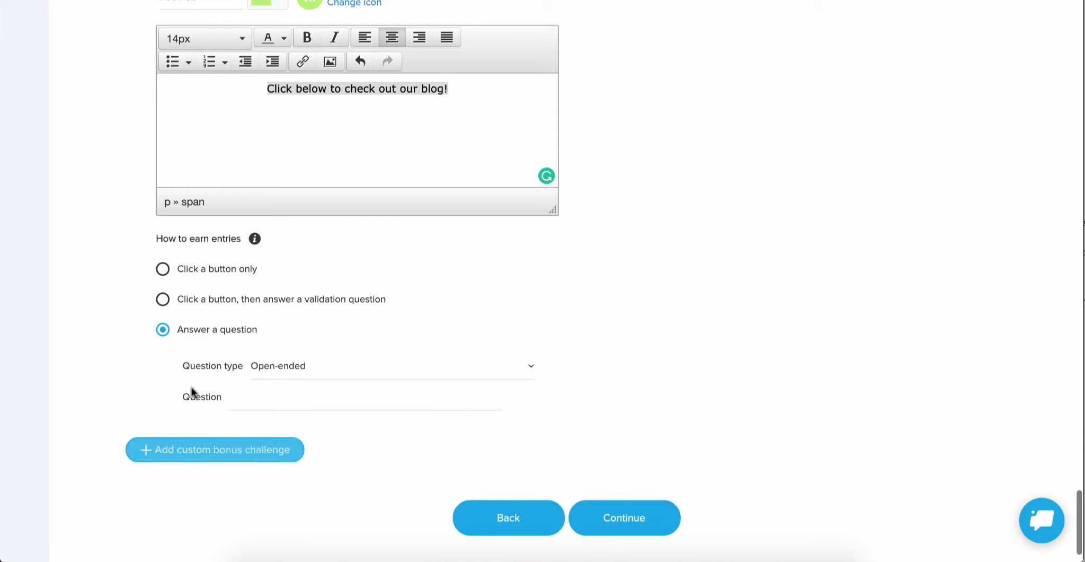
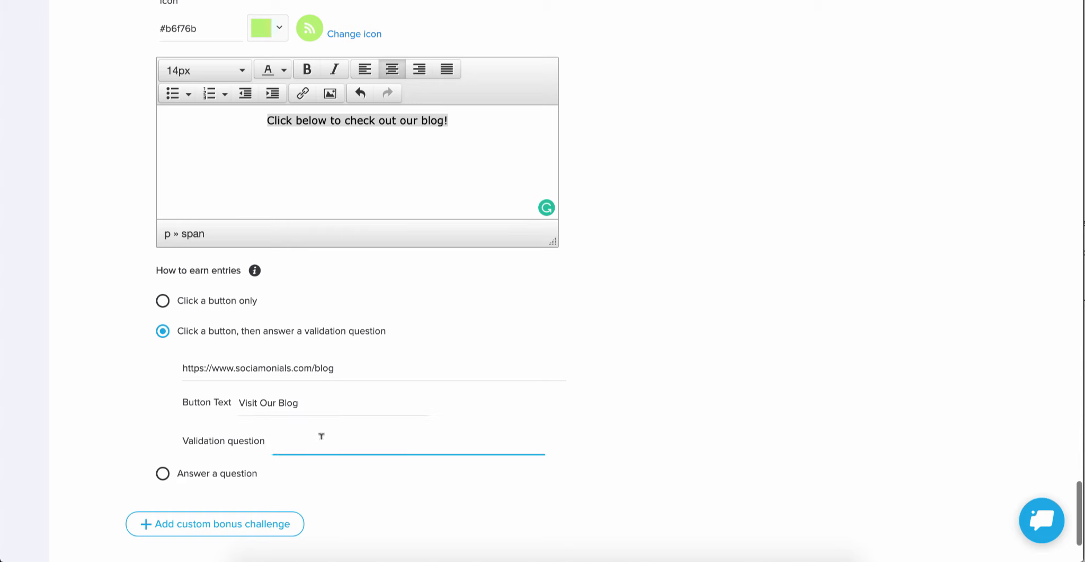
Step: Enter the validation question "What is the name of the person mentioned in paragraph 2 of this week's blog post?" and continue to the Design stage
type("What is the name of the person men")
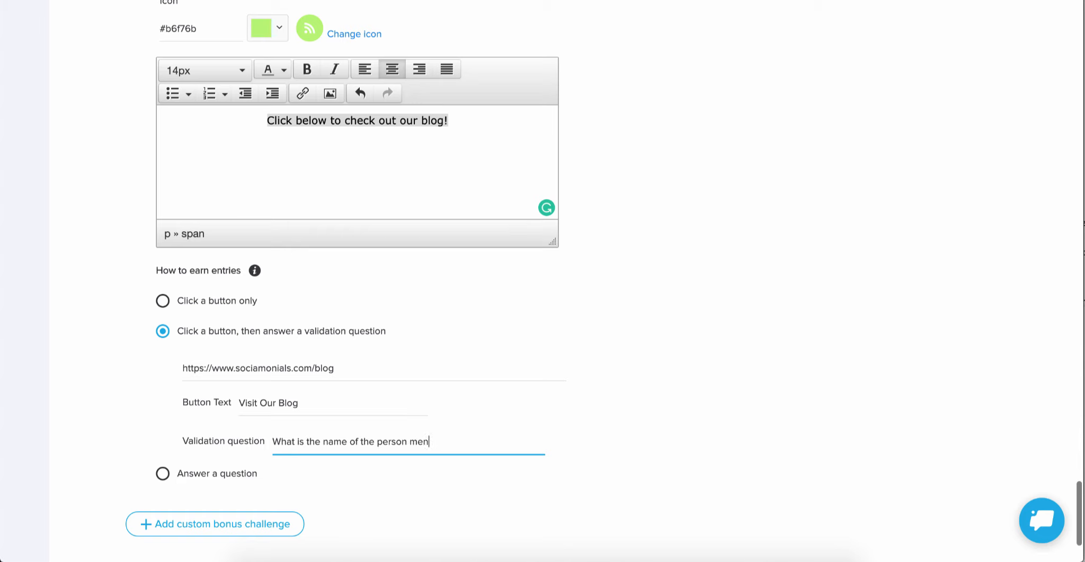
type("tioned ")
type("in pra")
type("arag")
type("raph 2 of this week")
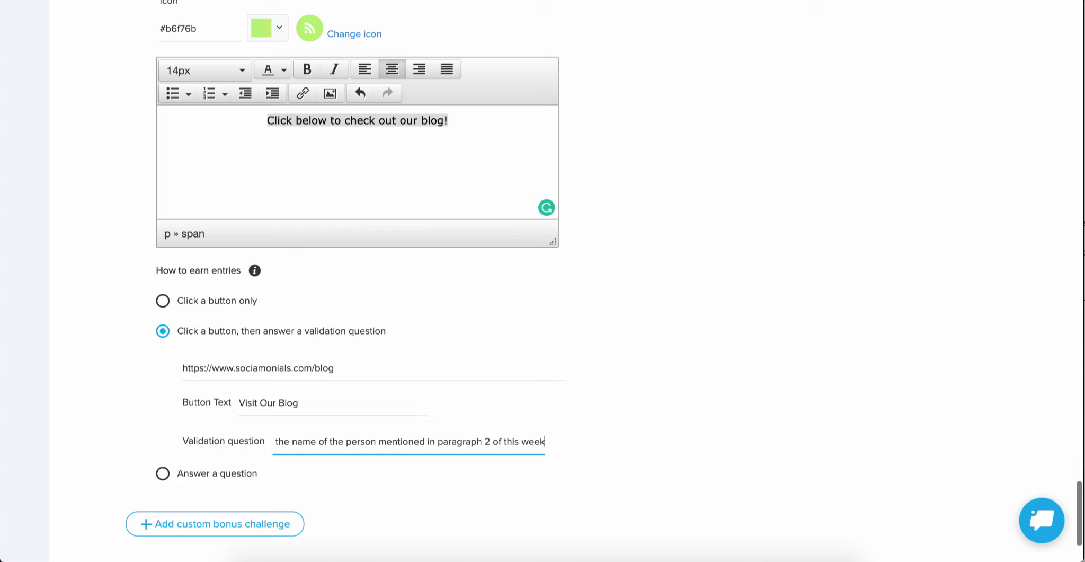
type("'s blog post?")
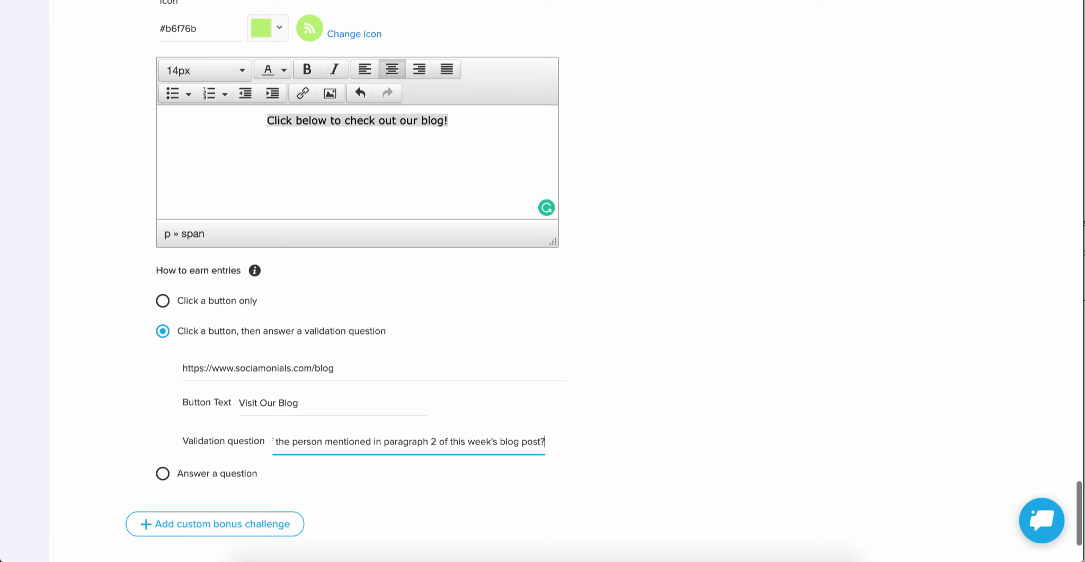
scroll(542, 281, "down", 3)
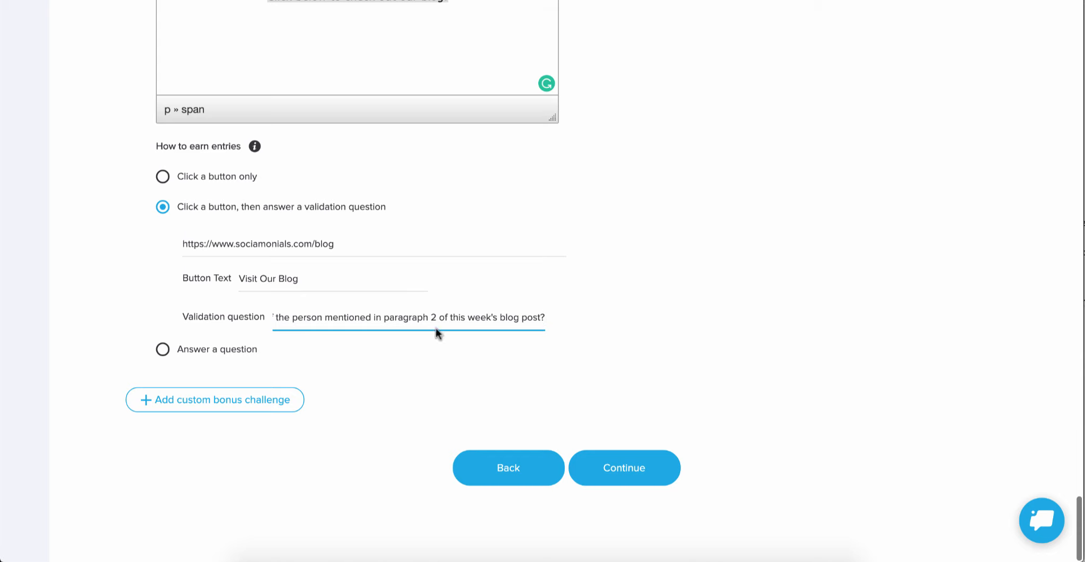
left_click(692, 315)
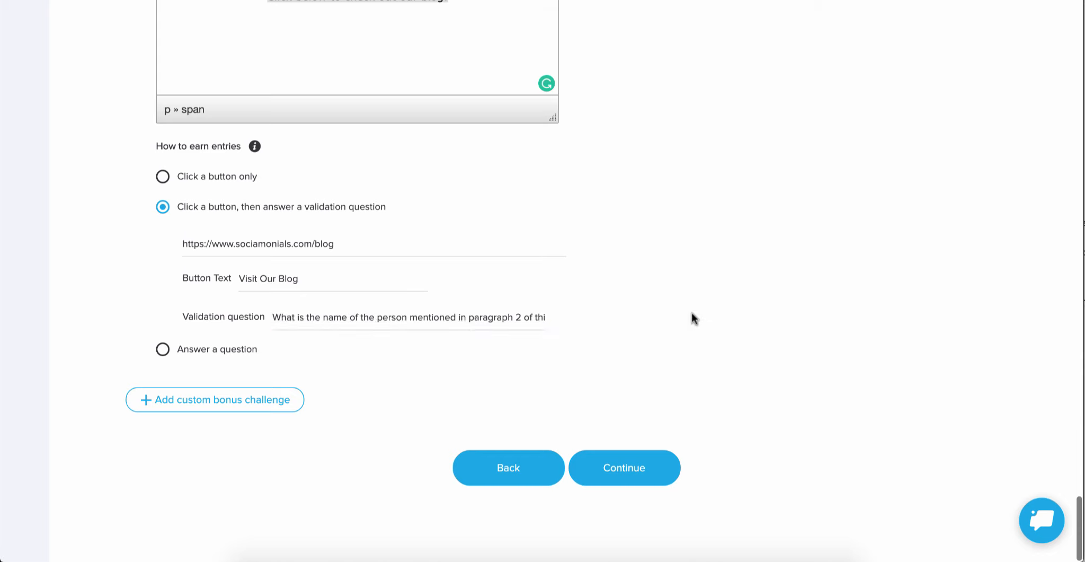
left_click(621, 479)
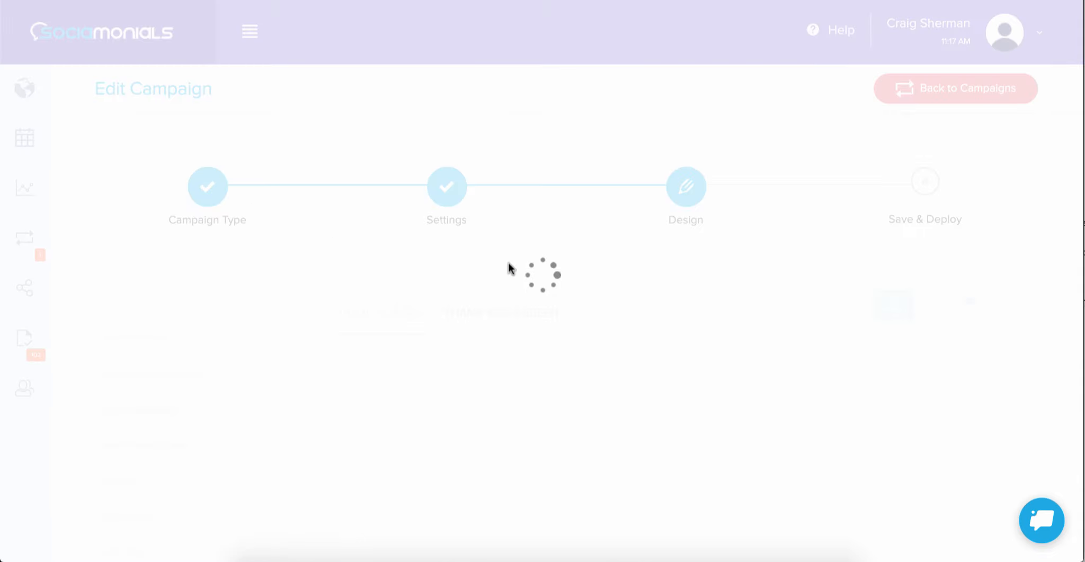
Step: Look through the home screen design's header, entry form and grand, second and third prize sections
scroll(304, 445, "down", 6)
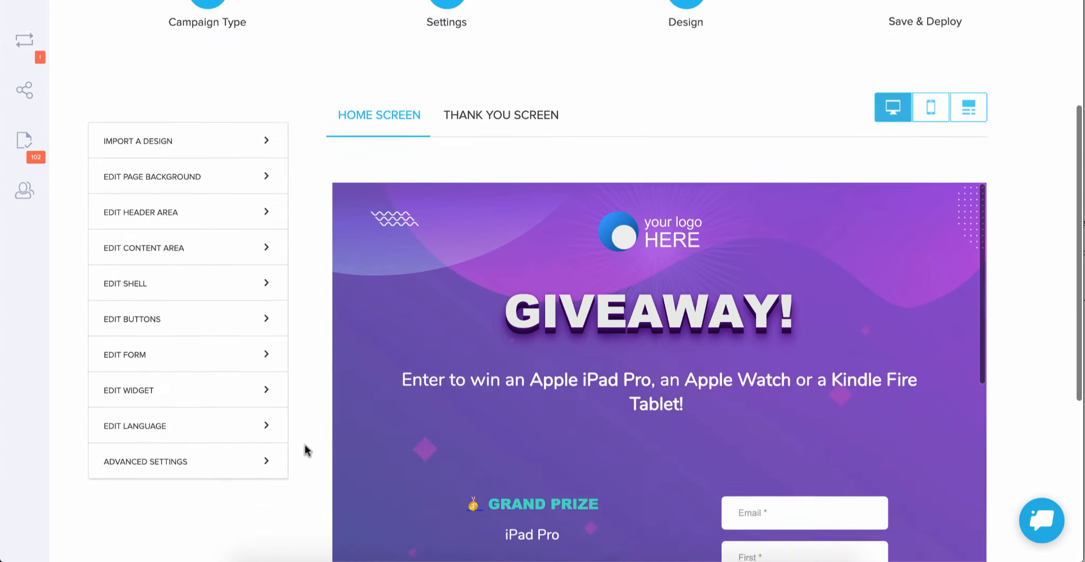
scroll(304, 444, "down", 1)
scroll(768, 189, "down", 2)
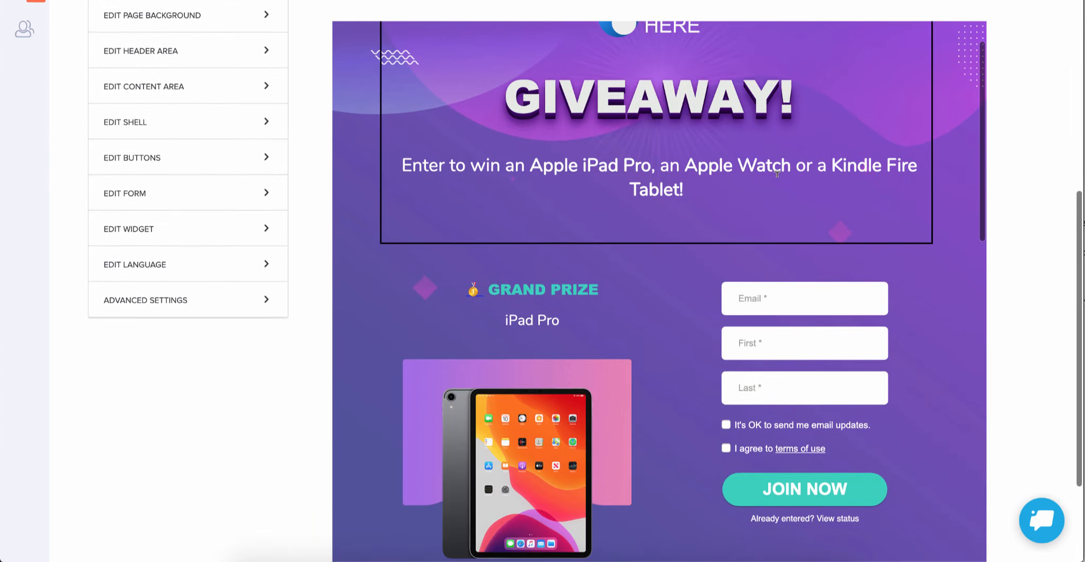
scroll(710, 189, "down", 5)
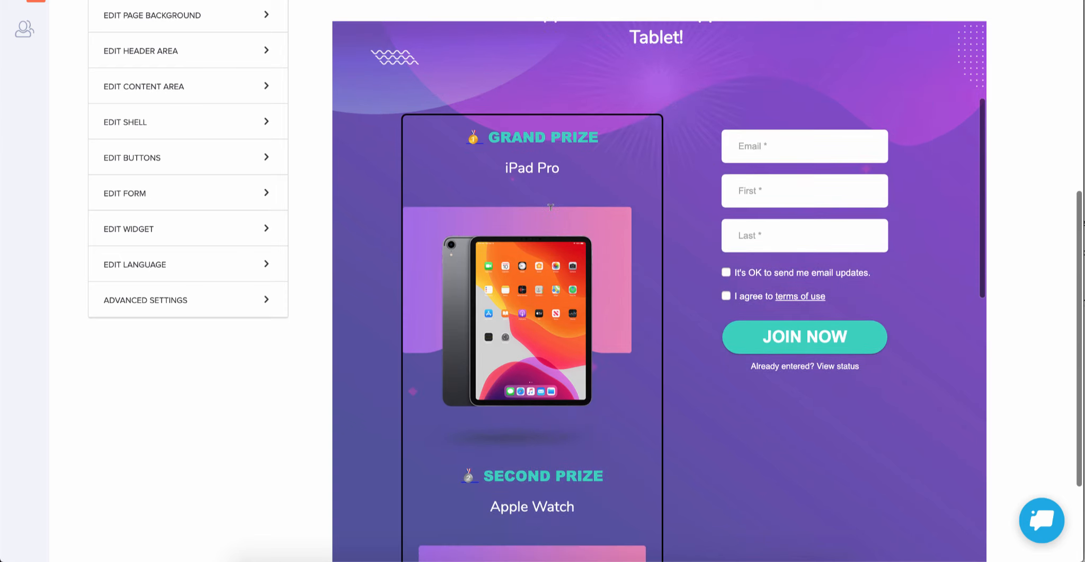
scroll(512, 353, "down", 10)
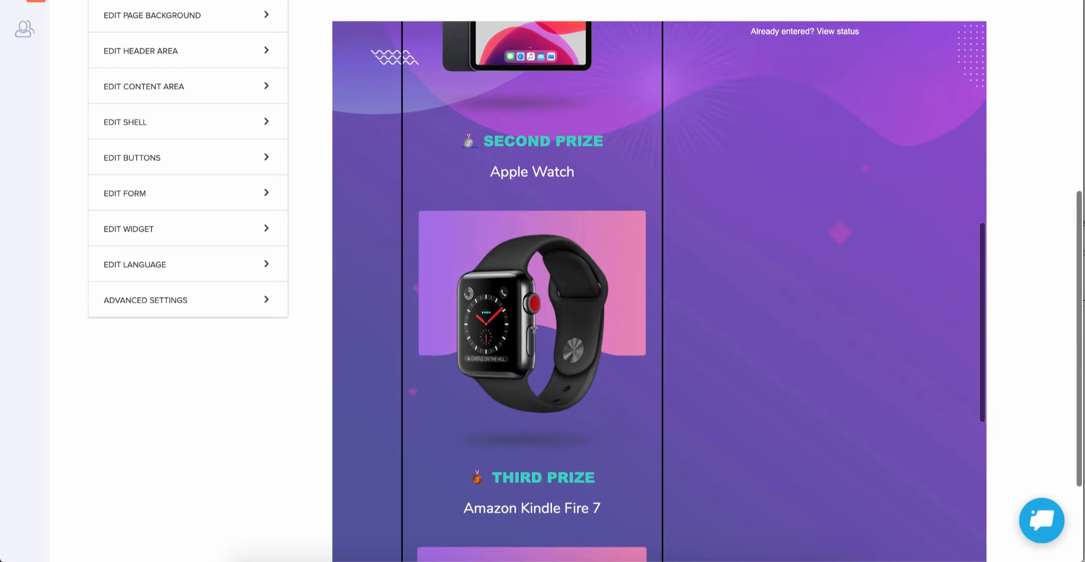
scroll(534, 330, "down", 4)
scroll(535, 330, "down", 8)
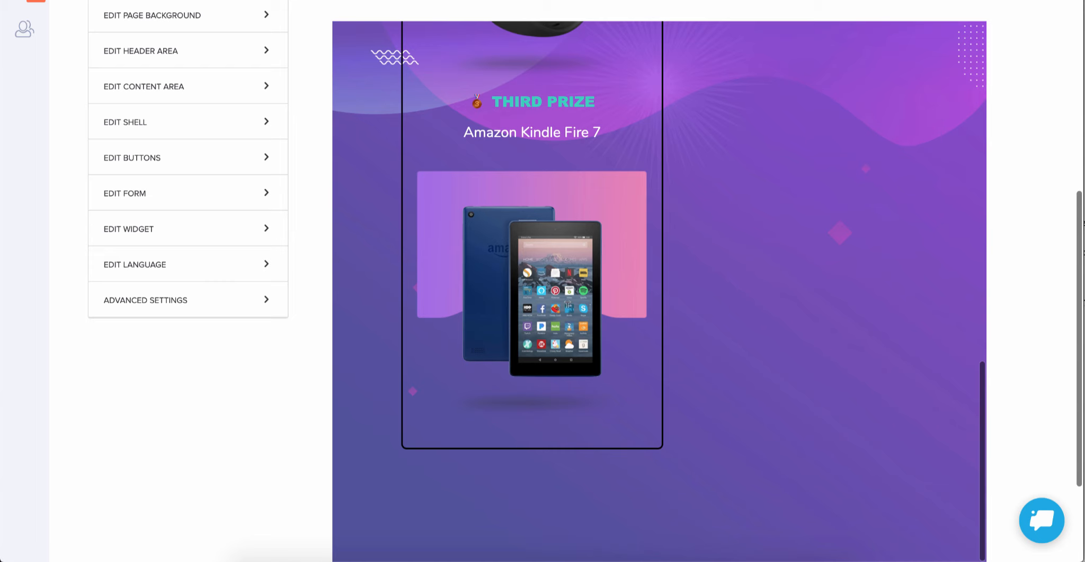
Step: Check the inline editing of the third prize's image, text and the block below it, and review the home screen's entry form
left_click(558, 281)
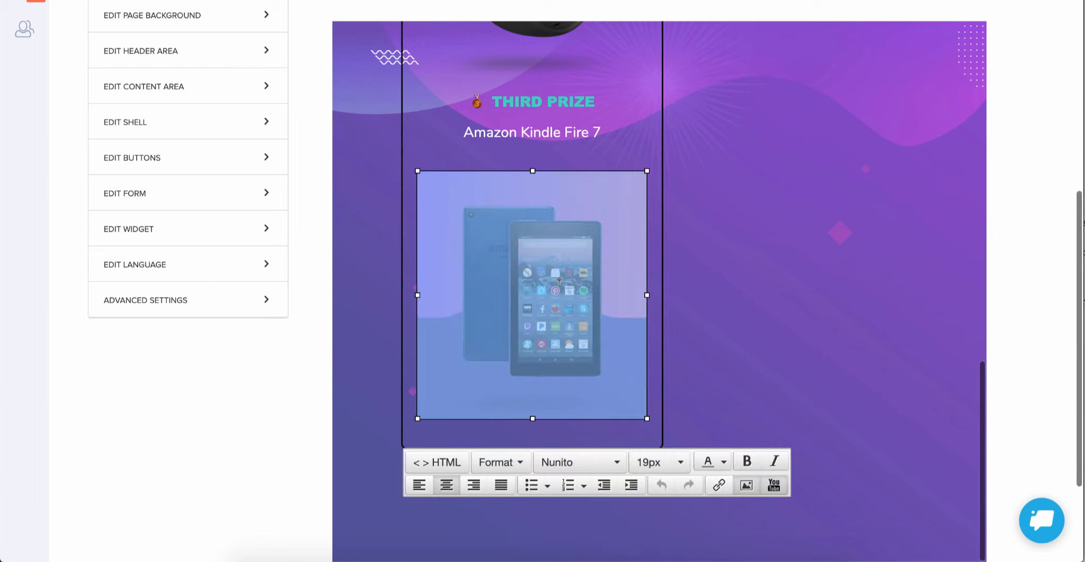
left_click(567, 134)
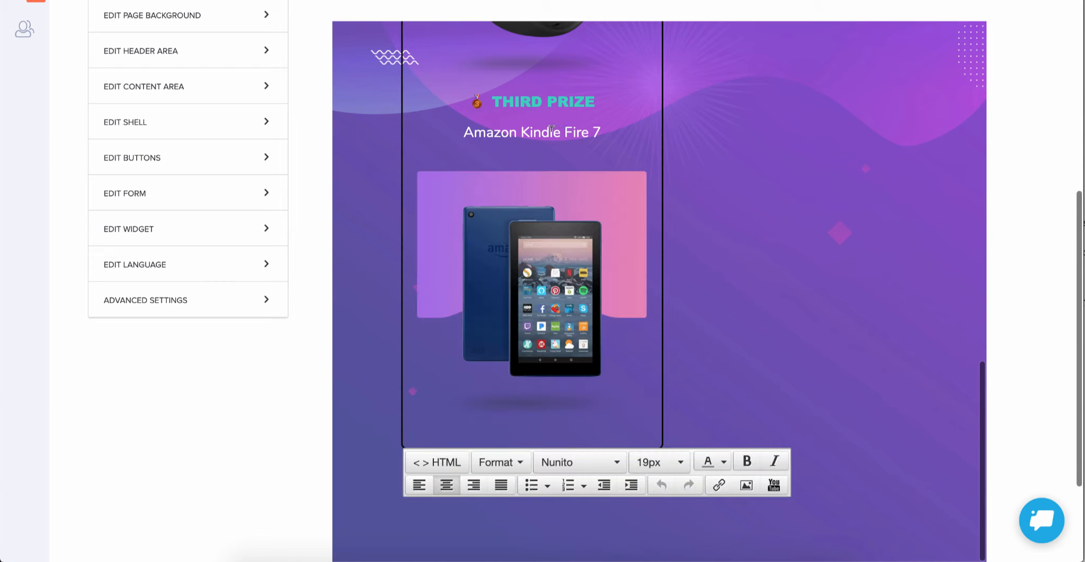
scroll(544, 127, "down", 1)
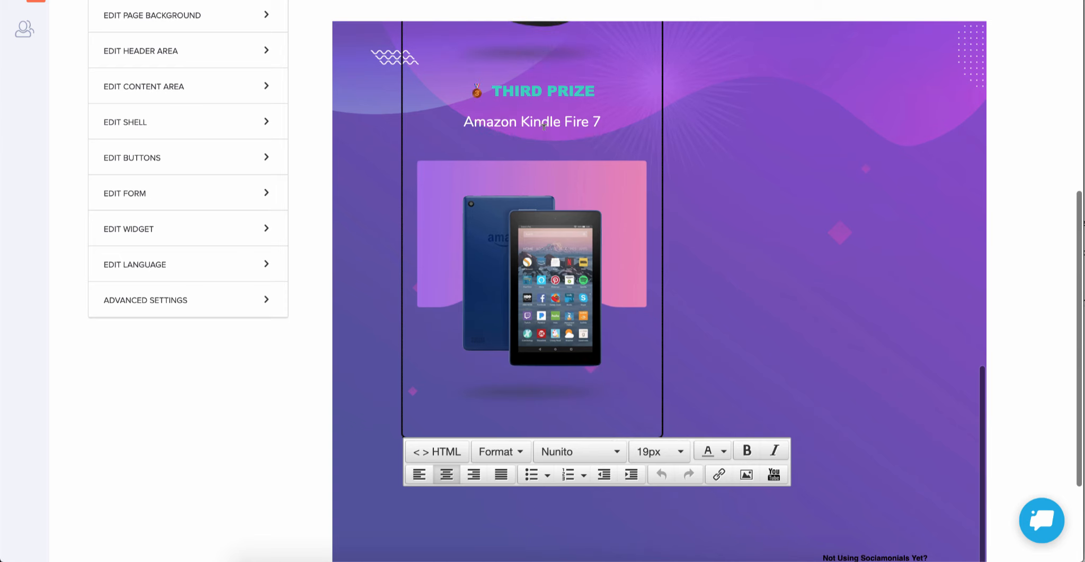
left_click(679, 507)
scroll(647, 498, "up", 15)
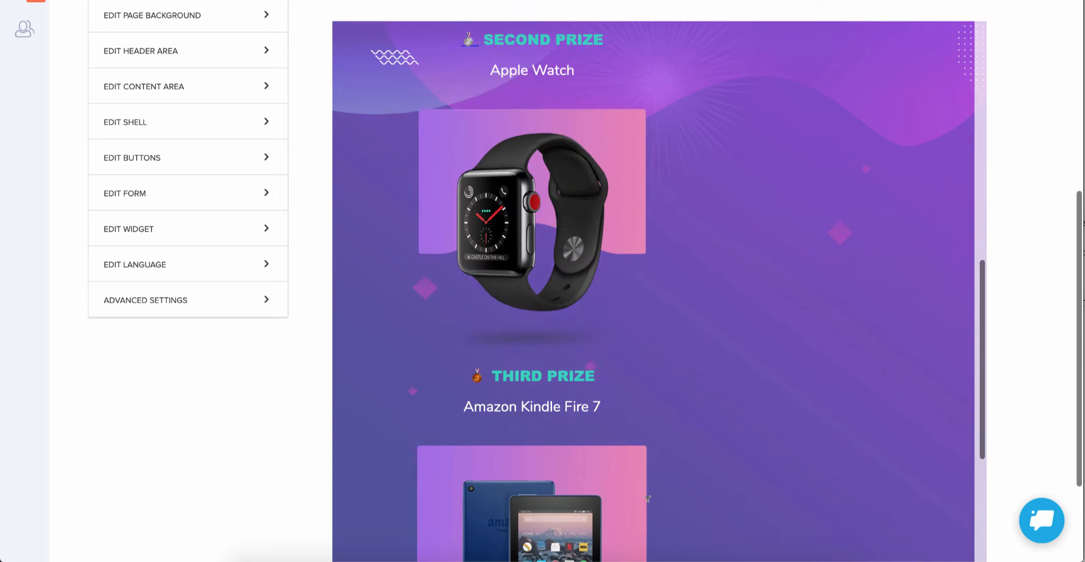
scroll(812, 467, "down", 1)
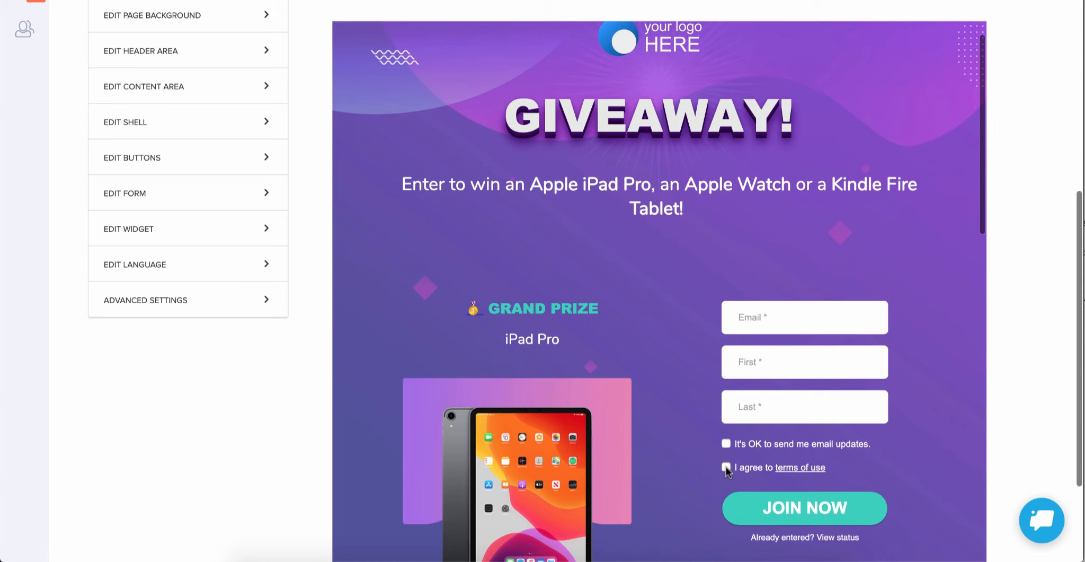
scroll(692, 480, "down", 2)
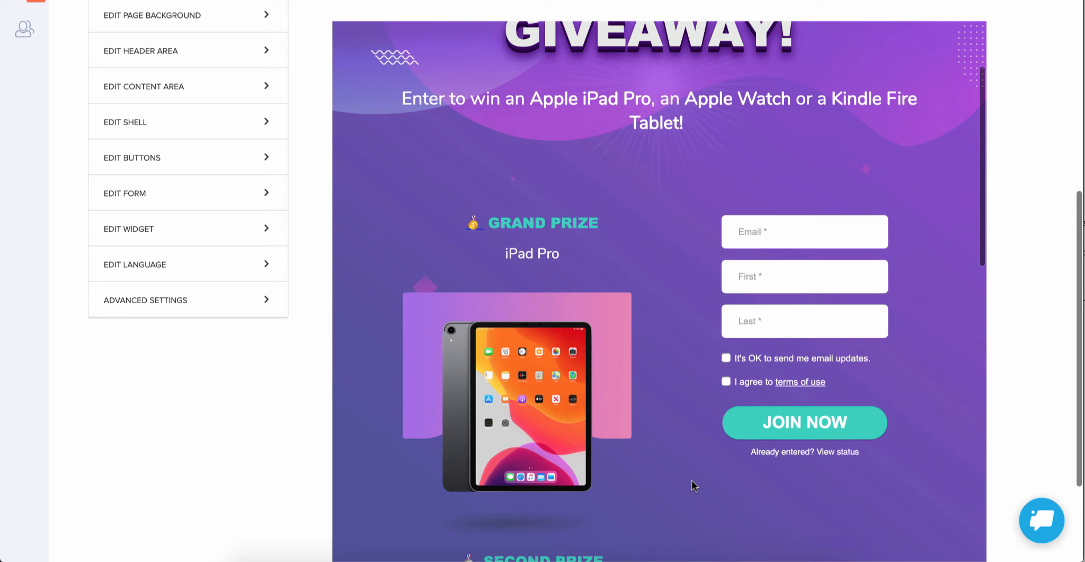
scroll(692, 485, "up", 5)
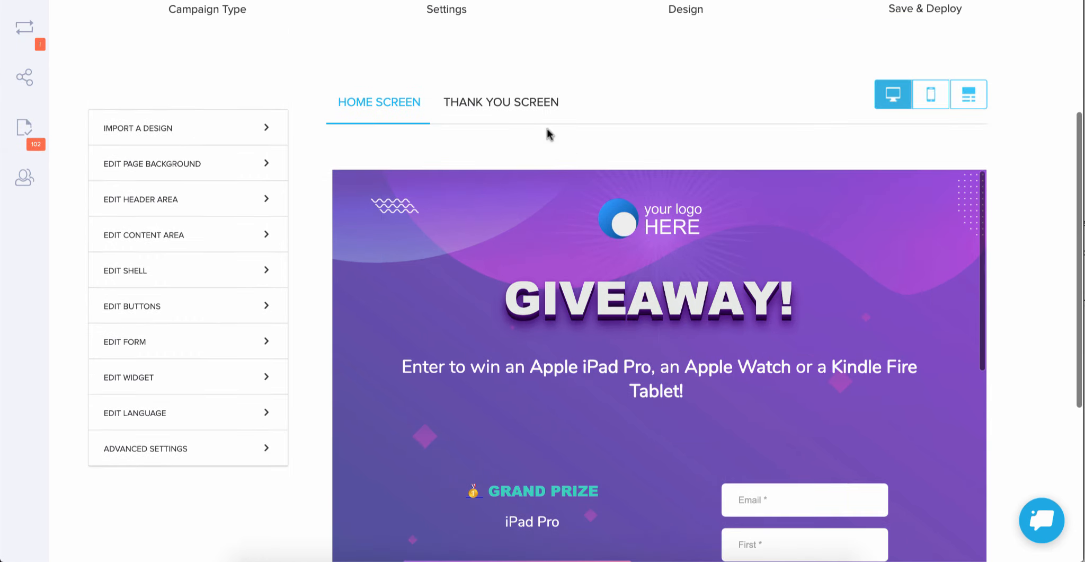
Step: Examine the thank you screen's entry counter, tracked-link sharing block and list of bonus challenges
left_click(499, 102)
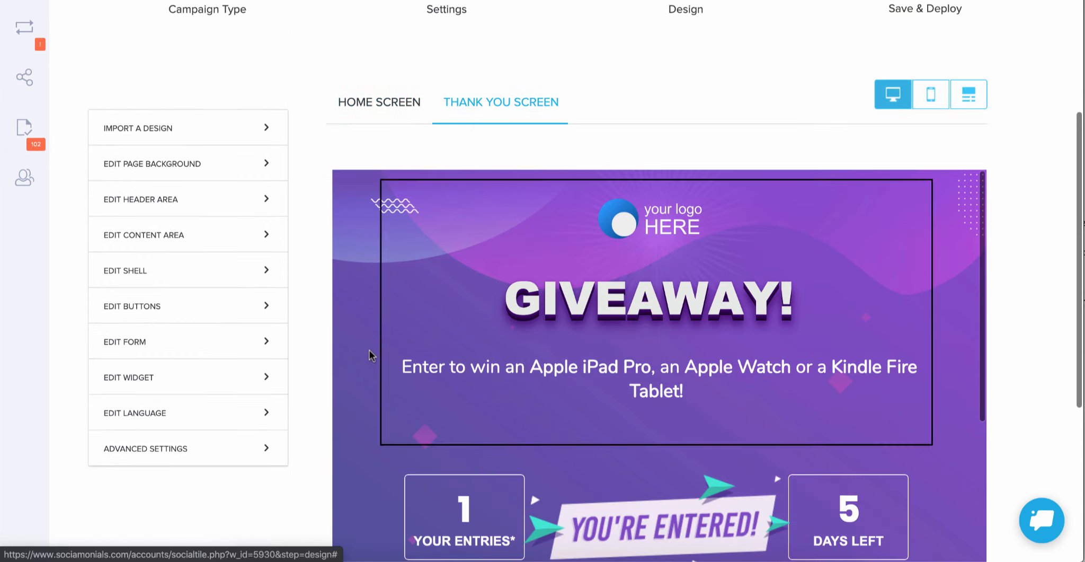
scroll(368, 358, "down", 7)
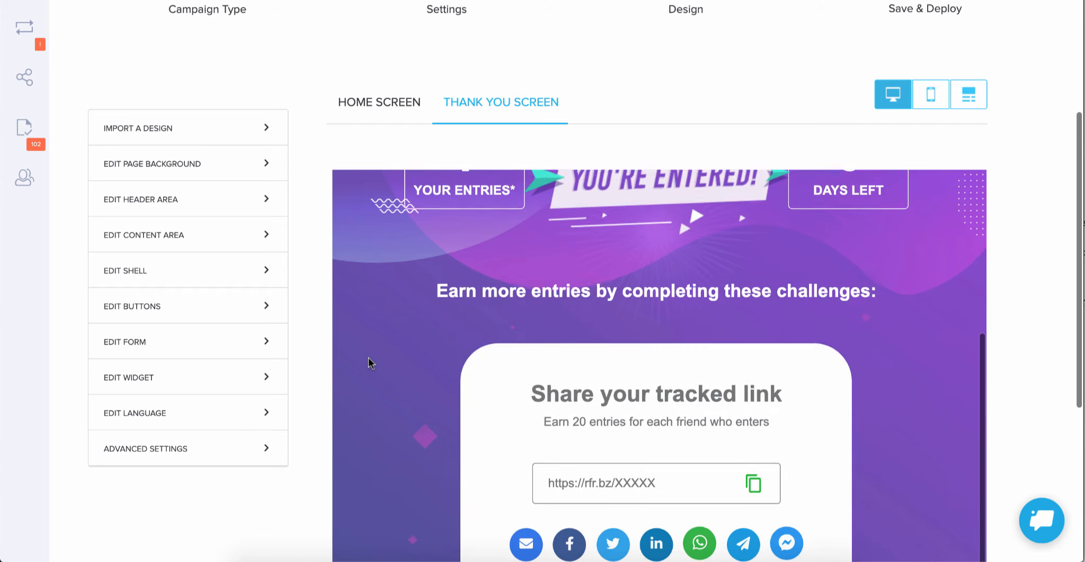
scroll(368, 357, "up", 1)
scroll(367, 357, "down", 5)
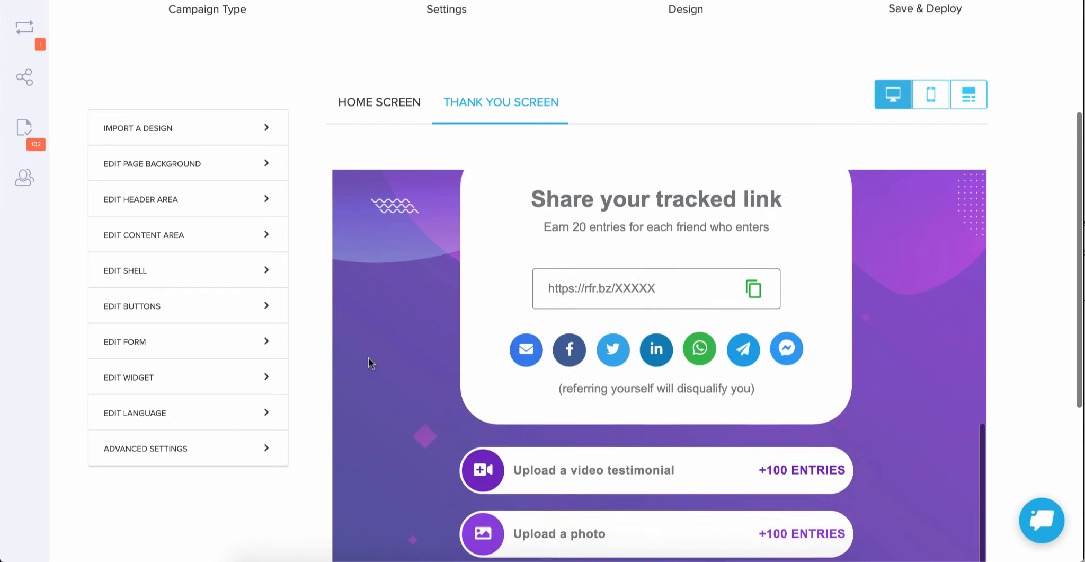
scroll(368, 357, "down", 6)
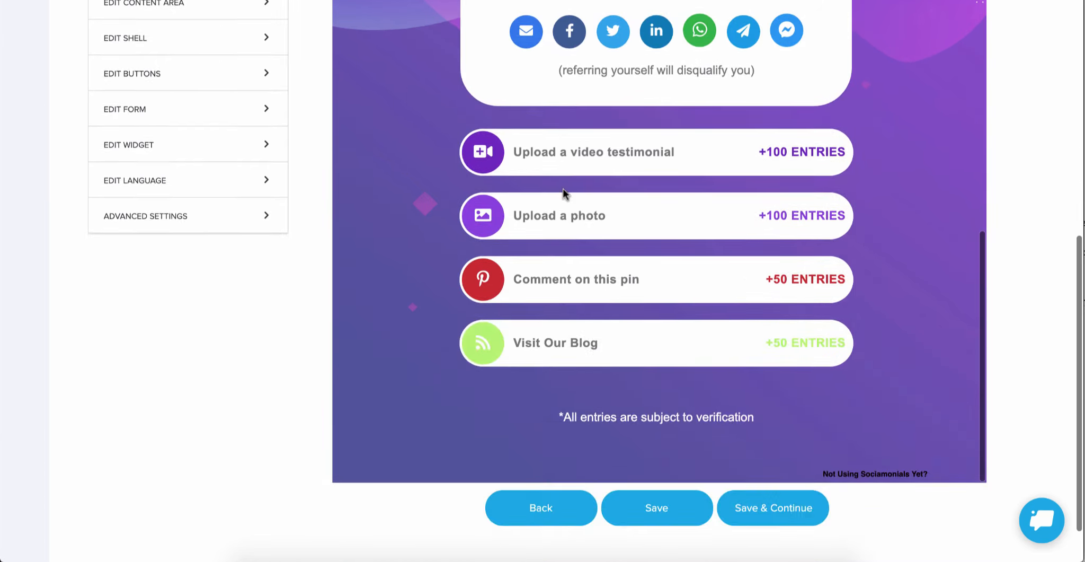
scroll(565, 194, "up", 1)
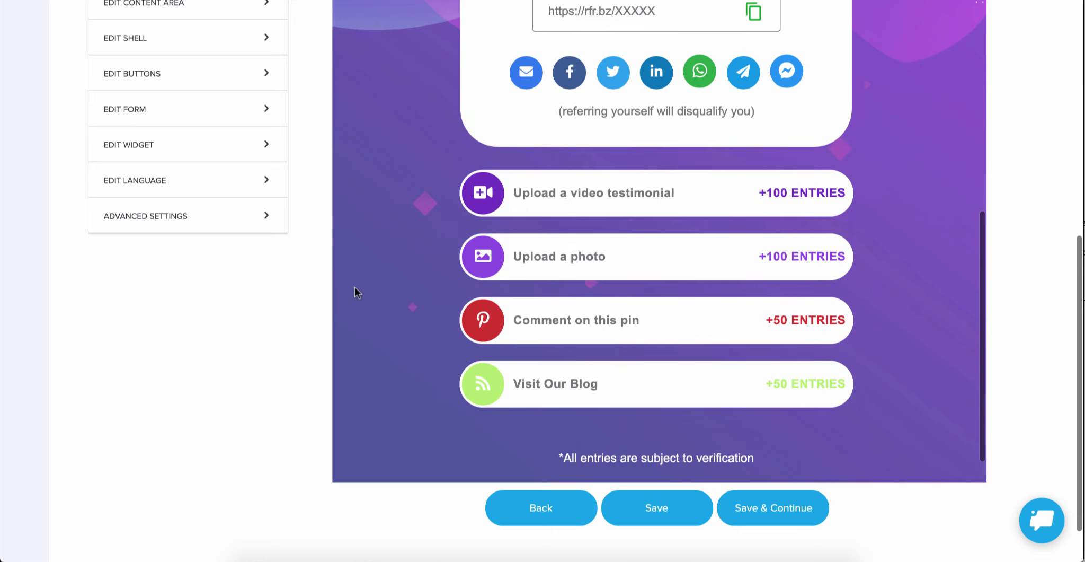
scroll(358, 291, "up", 2)
scroll(358, 291, "up", 1)
scroll(310, 233, "up", 4)
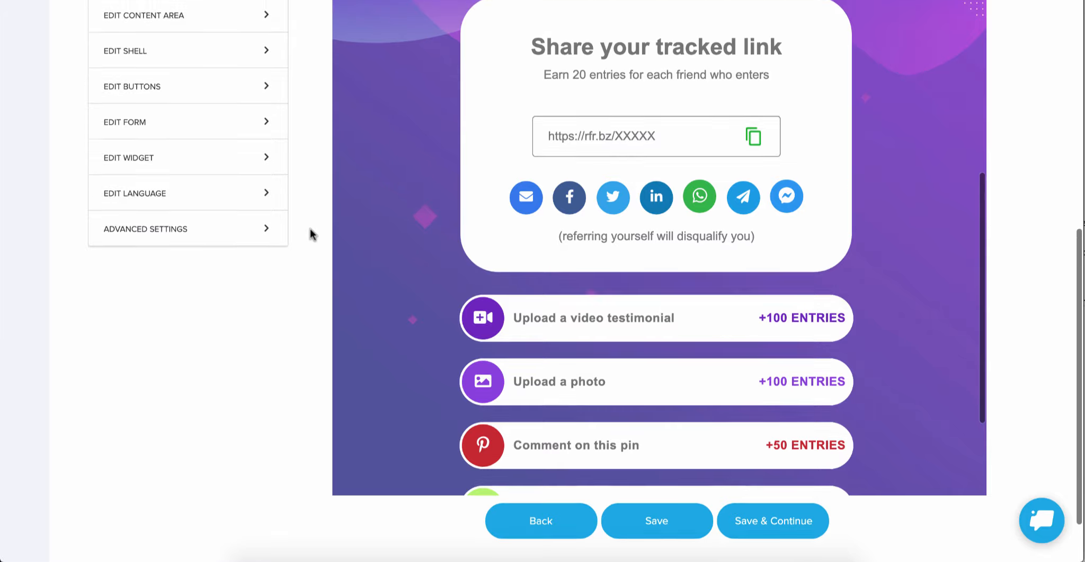
scroll(497, 272, "down", 3)
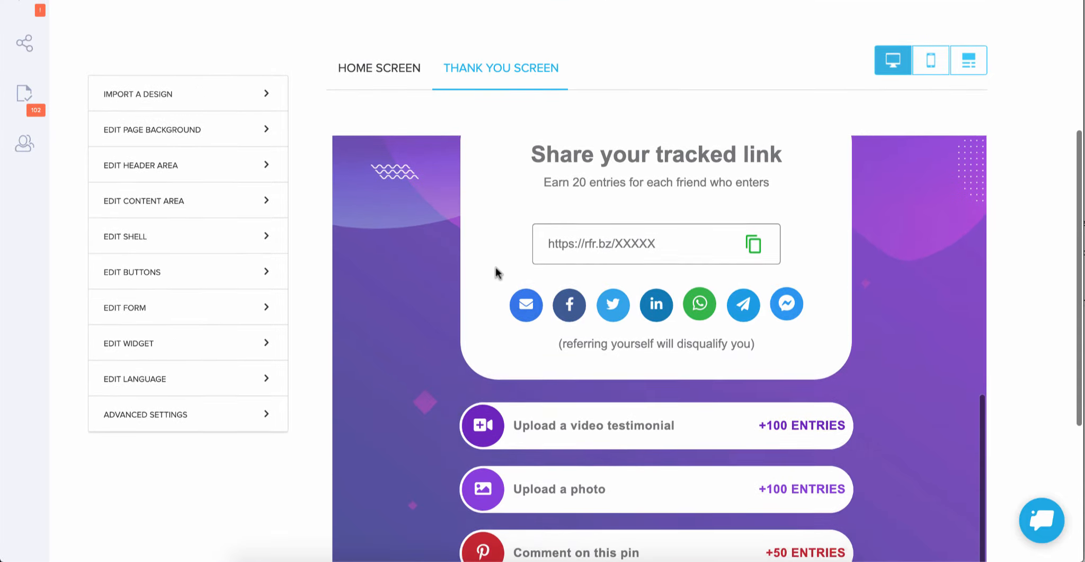
Step: Set the "You're Entered" banner in the content area to "Design a banner" instead of using an image
left_click(161, 206)
scroll(314, 347, "down", 3)
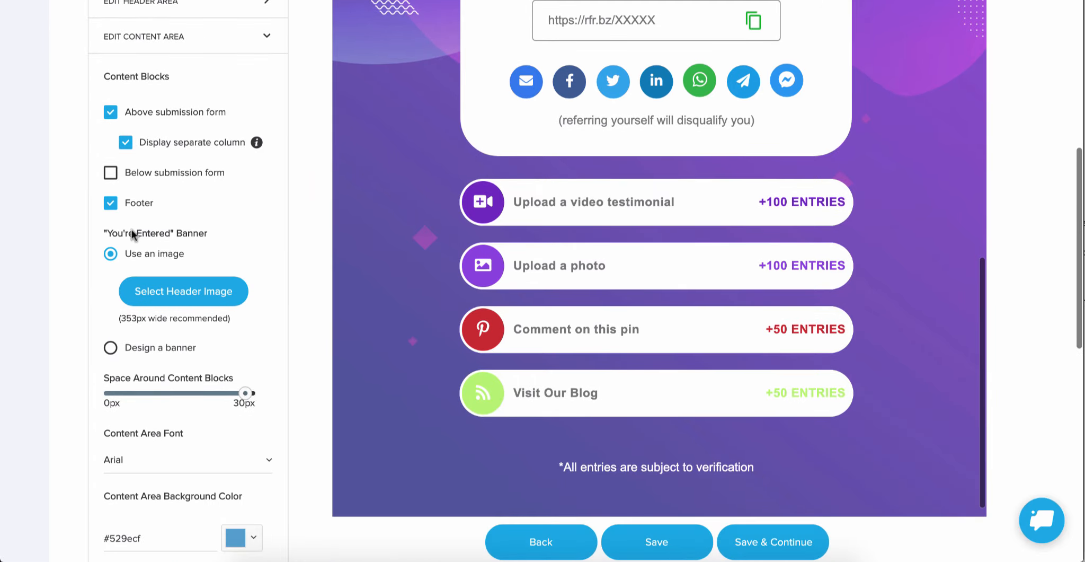
scroll(513, 156, "up", 8)
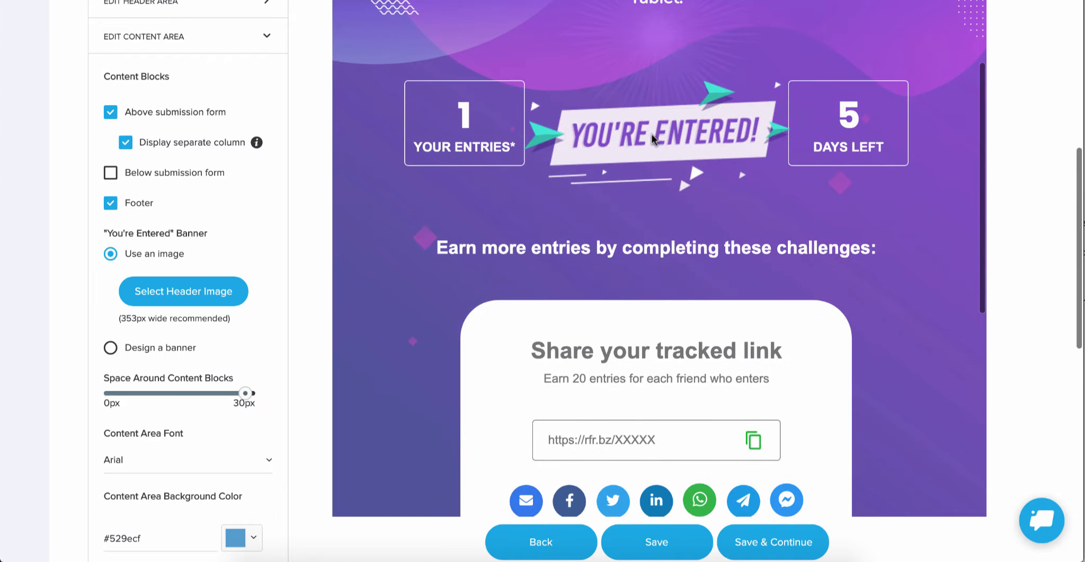
mouse_move(652, 134)
left_mouse_down()
mouse_move(568, 162)
mouse_move(516, 199)
mouse_move(572, 80)
mouse_move(626, 143)
mouse_move(677, 93)
mouse_move(666, 121)
left_mouse_up()
left_click(110, 348)
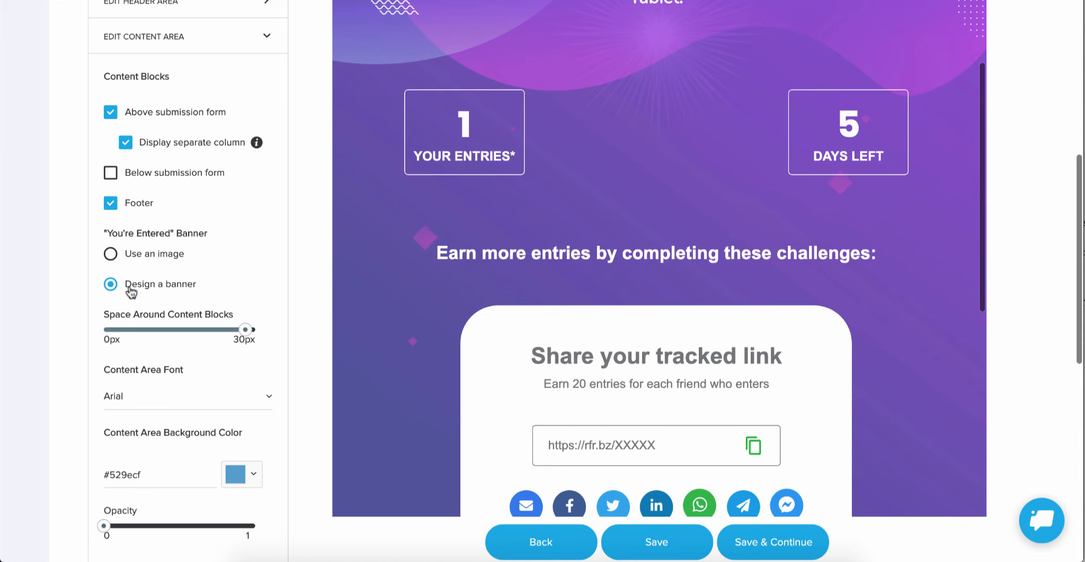
Step: Write "You're Entered" in the empty banner block, center the text and set its font size to 22px
left_click(704, 152)
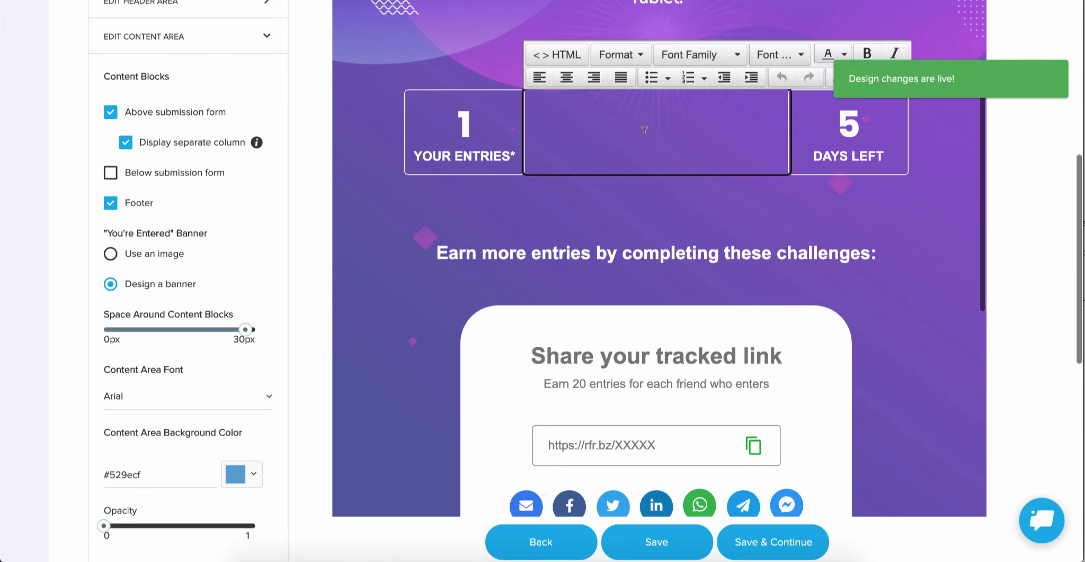
type("You're Entered")
triple_click(549, 95)
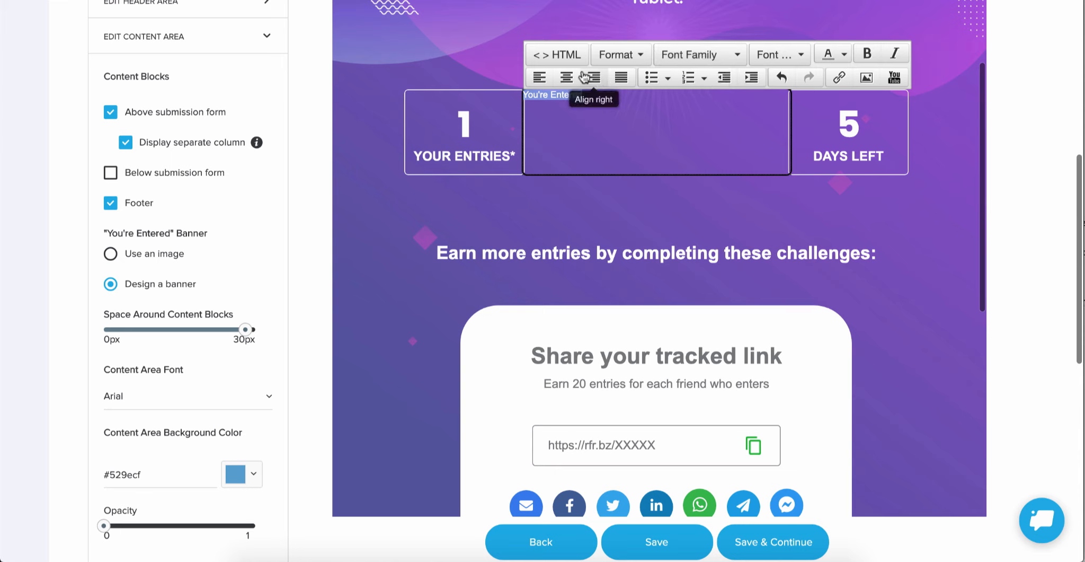
left_click(566, 78)
left_click(790, 50)
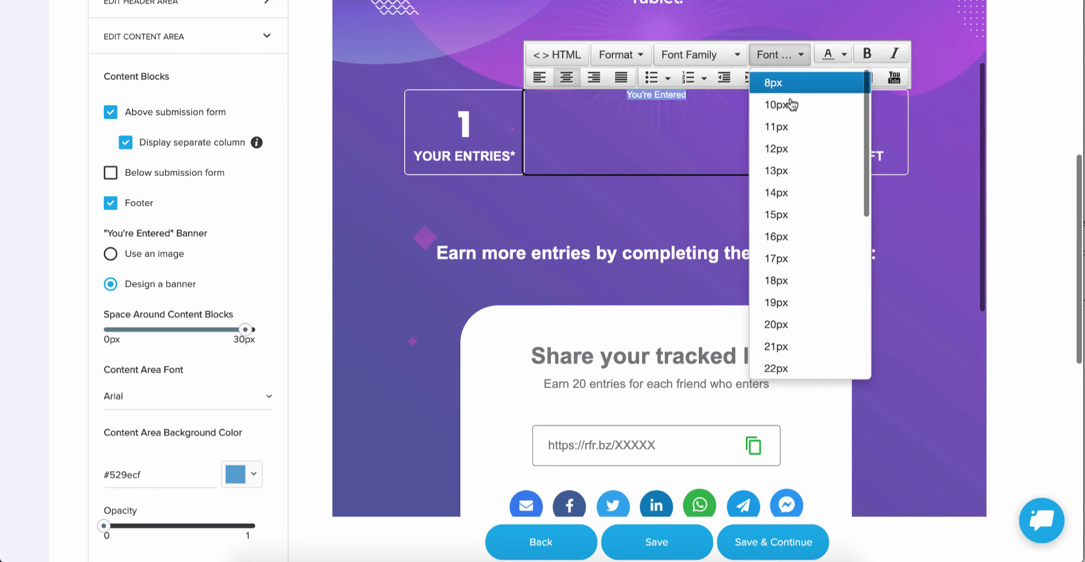
left_click(778, 362)
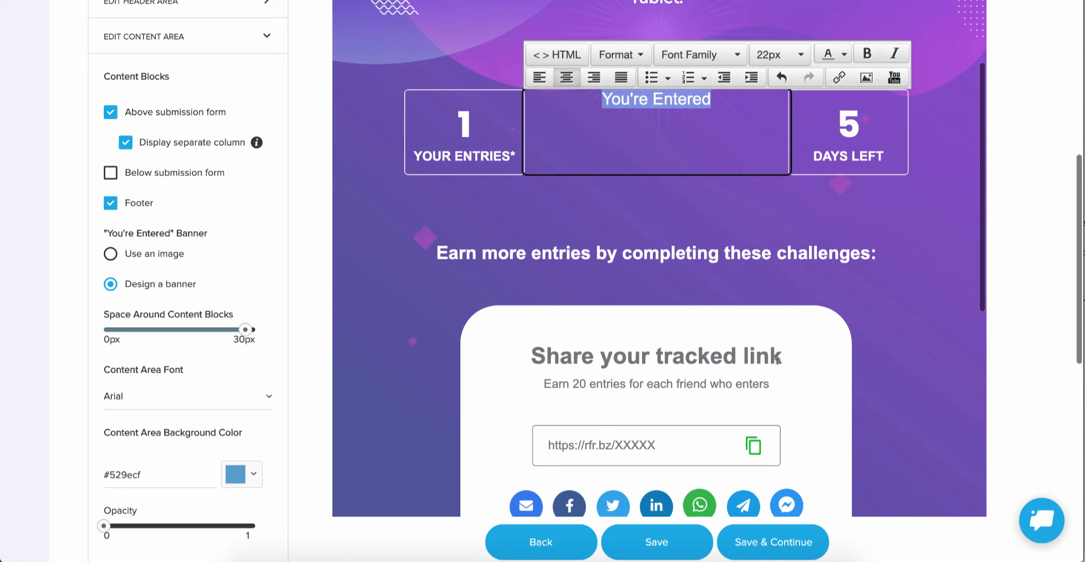
Step: Add several extra lines containing the letter "f" below "You're Entered" in the banner block
left_click(685, 129)
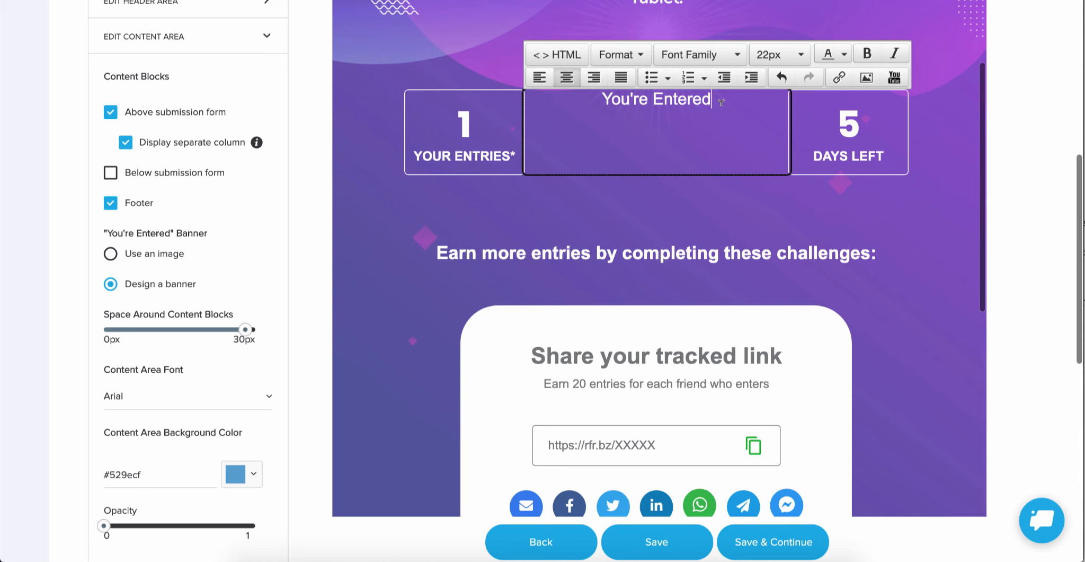
type("f f f f f f f")
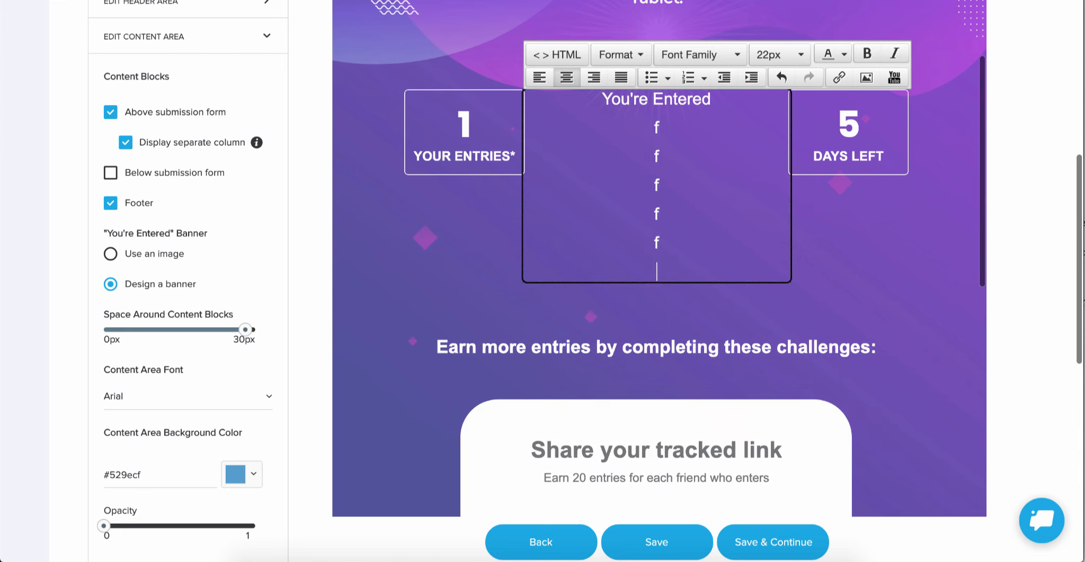
key("Return")
Step: Clear all text from the designed banner block and set the "You're Entered" banner back to "Use an image"
key("BackSpace")
key("BackSpace")
key("BackSpace")
key("BackSpace")
key("BackSpace")
key("BackSpace")
key("BackSpace")
key("BackSpace")
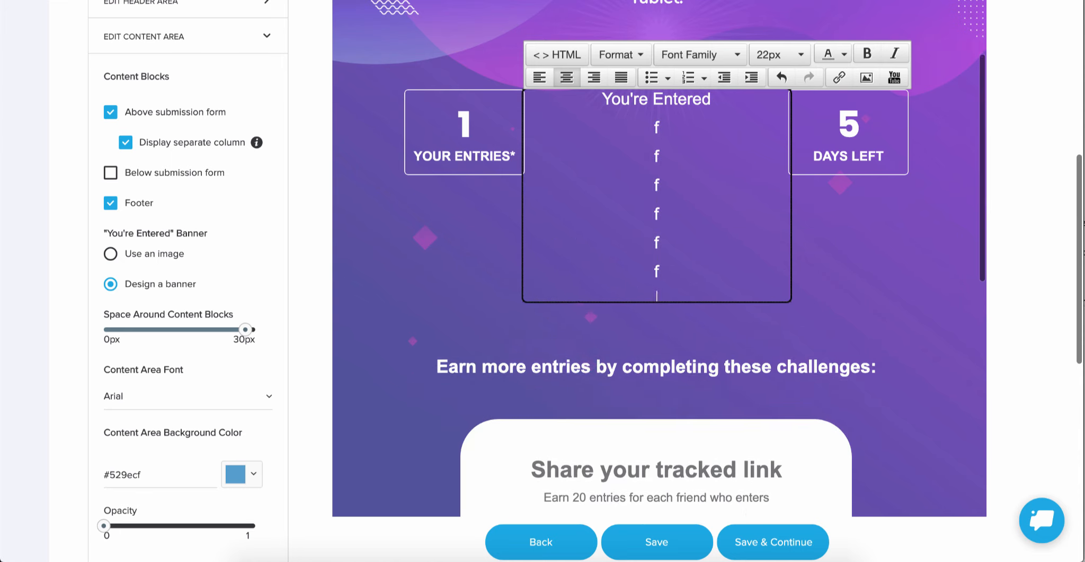
key("BackSpace")
key("BackSpace")
key("BackSpace")
key("BackSpace")
key("BackSpace")
key("BackSpace")
key("BackSpace")
key("BackSpace")
key("BackSpace")
key("BackSpace")
key("BackSpace")
key("BackSpace")
key("BackSpace")
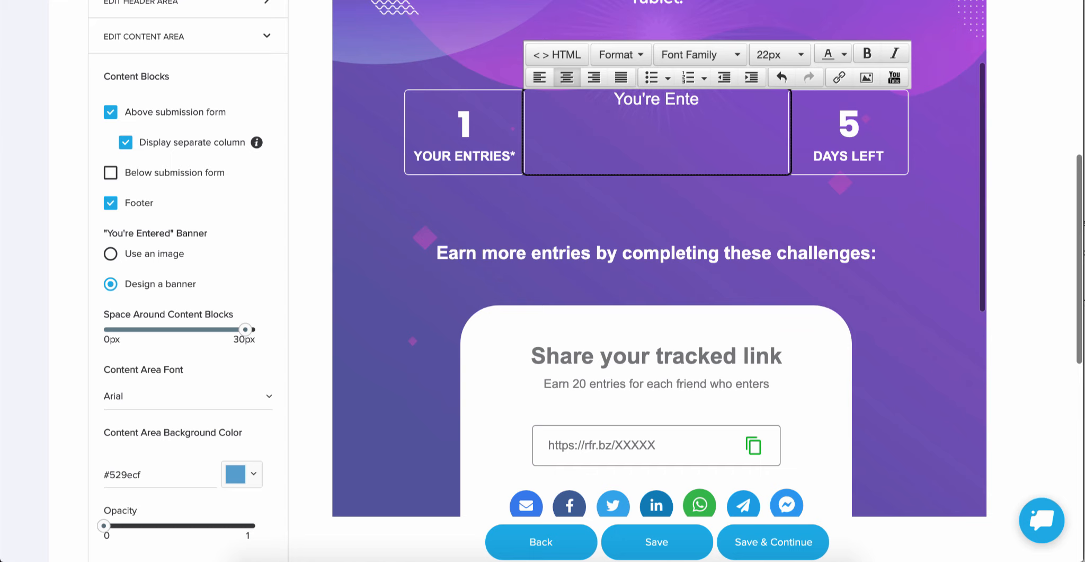
key("BackSpace")
key("BackSpace")
key("BackSpace")
key("BackSpace")
key("BackSpace")
key("BackSpace")
key("BackSpace")
key("BackSpace")
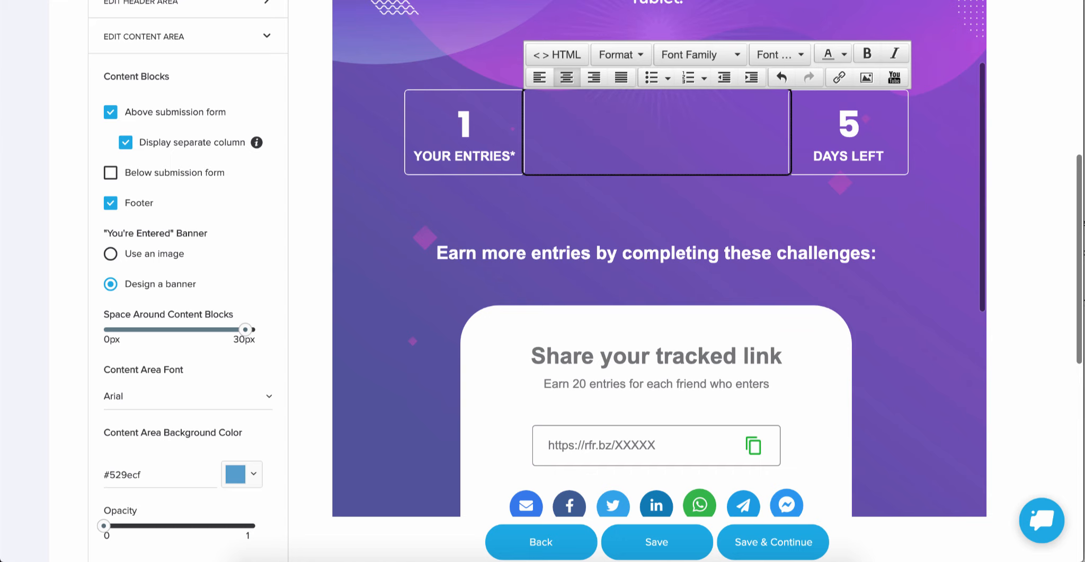
left_click(111, 254)
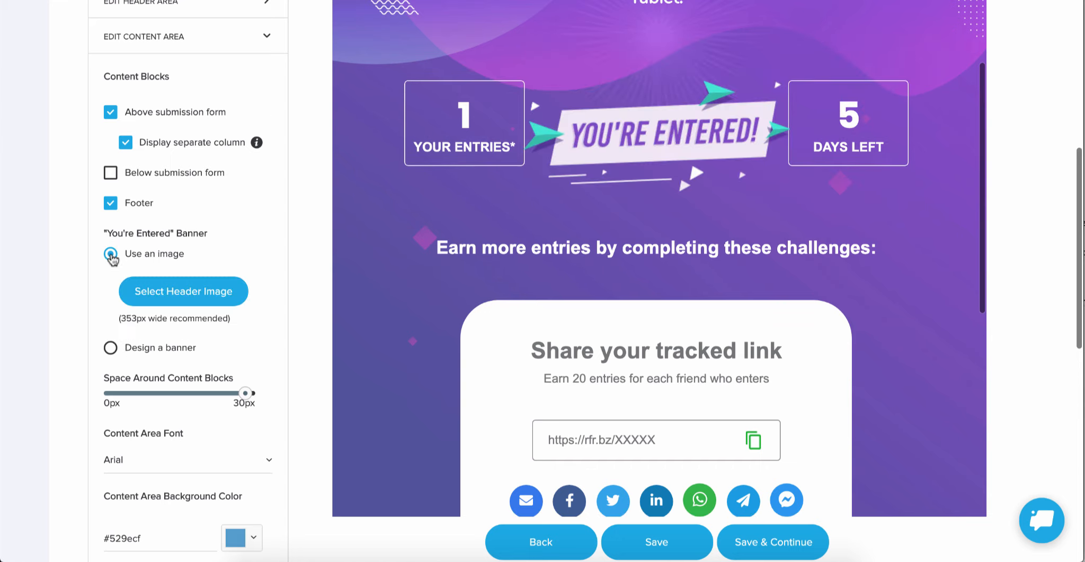
Step: Set the Bonus Entry Background Color to black (#000000) and check it on the sharing block and challenges
scroll(267, 323, "down", 4)
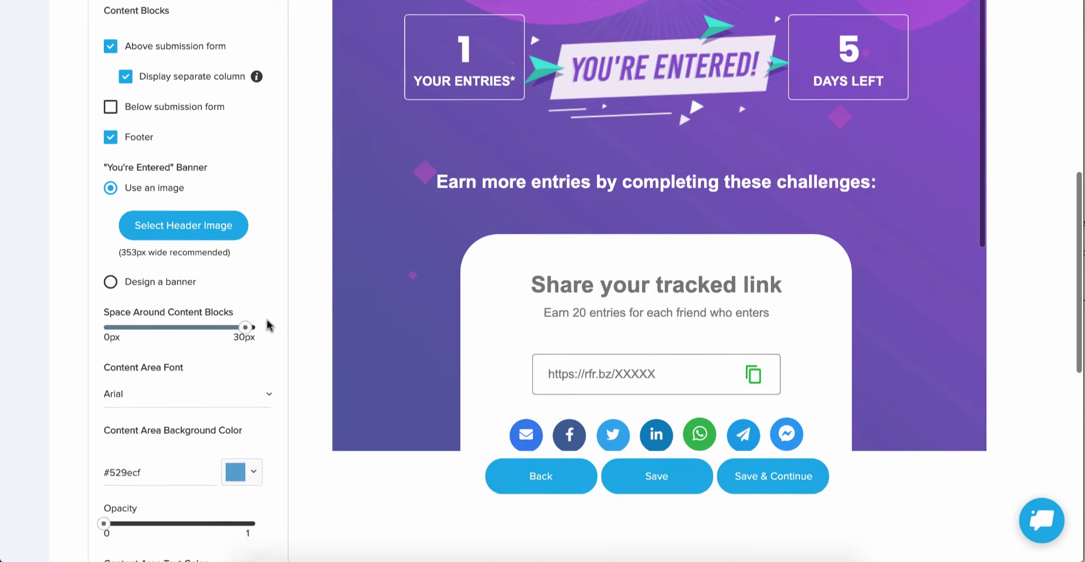
scroll(267, 323, "down", 3)
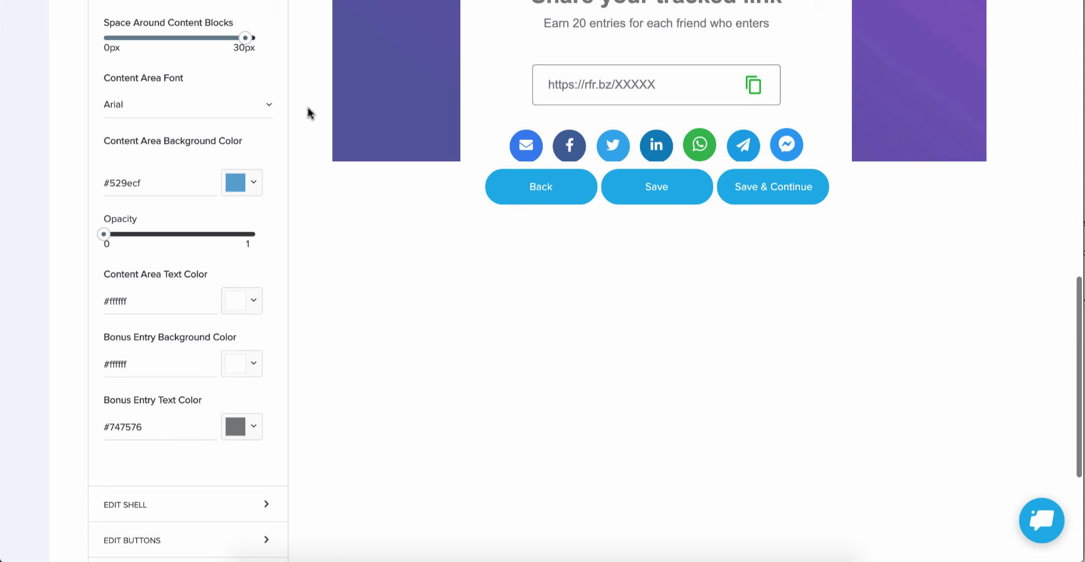
scroll(308, 111, "up", 2)
scroll(308, 107, "up", 1)
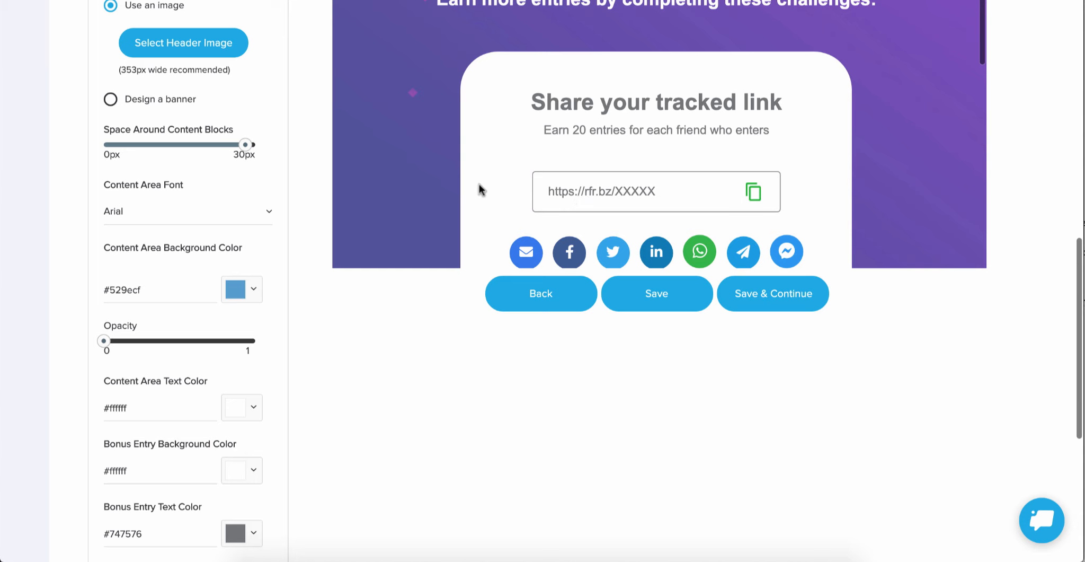
scroll(478, 190, "down", 3)
scroll(478, 190, "down", 1)
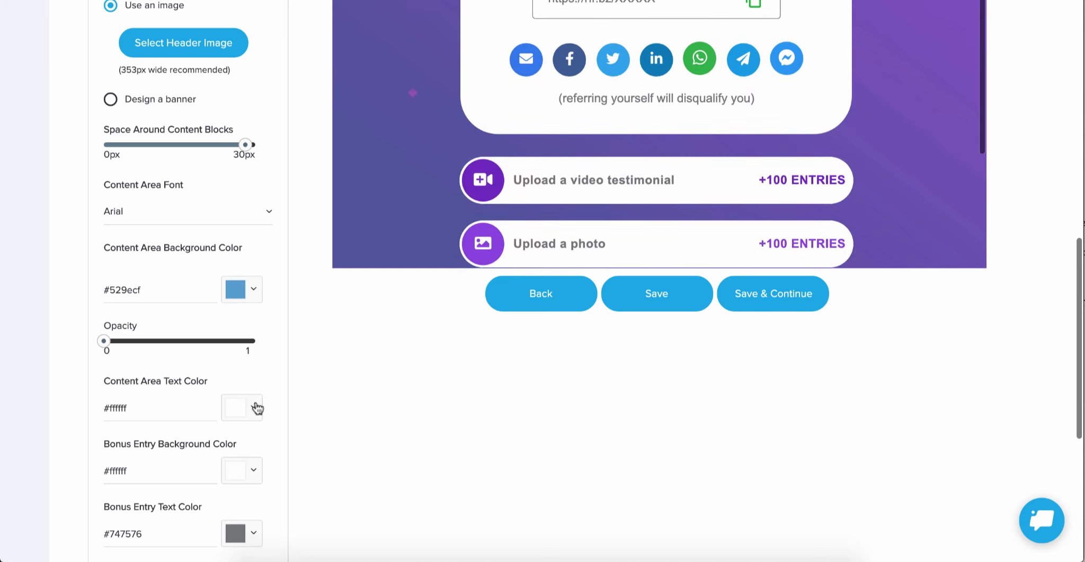
left_click(256, 472)
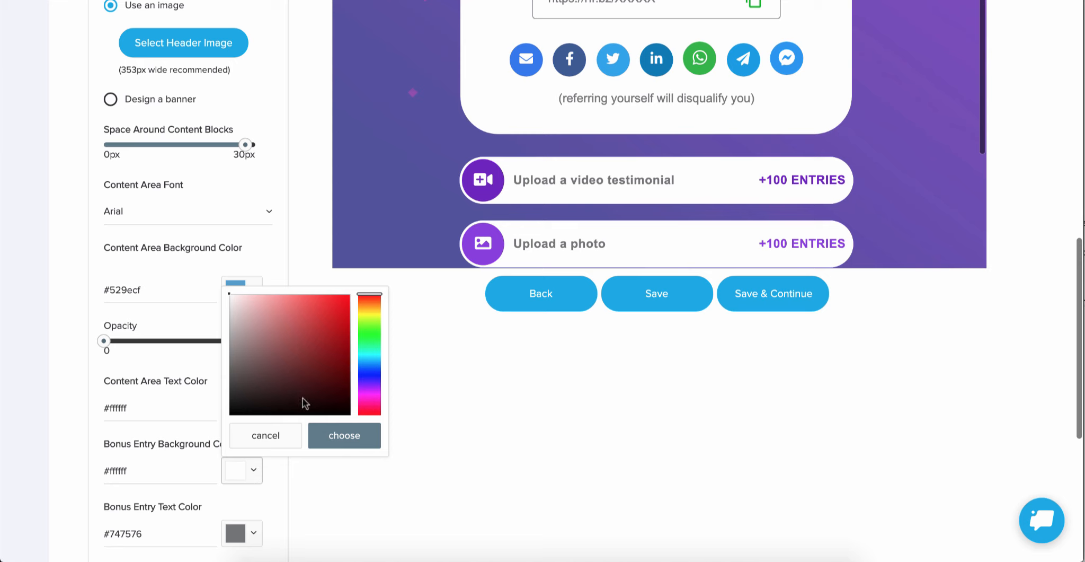
left_click_drag(334, 403, 355, 422)
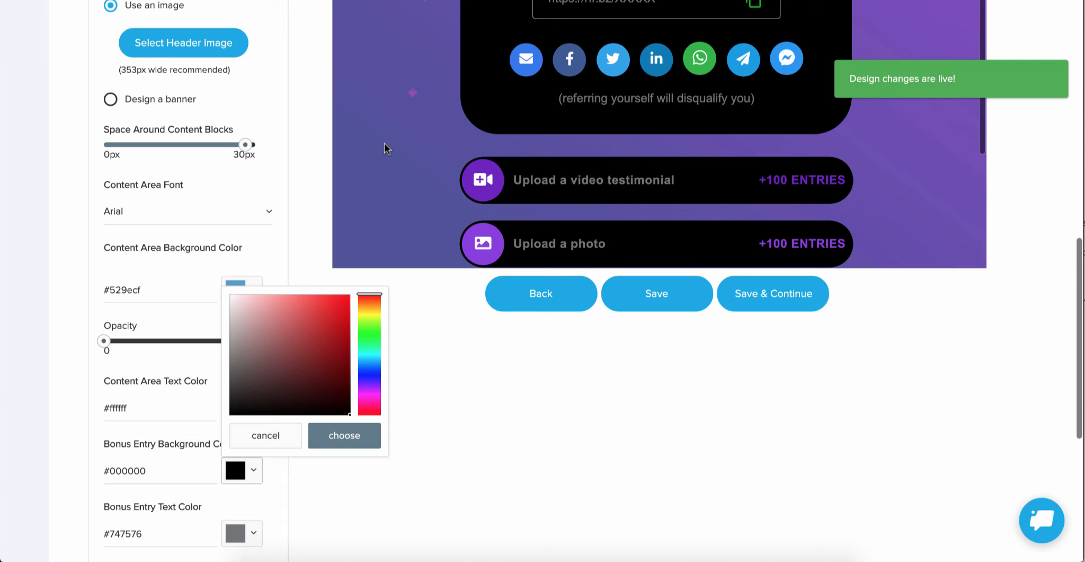
scroll(385, 149, "up", 3)
scroll(385, 148, "down", 3)
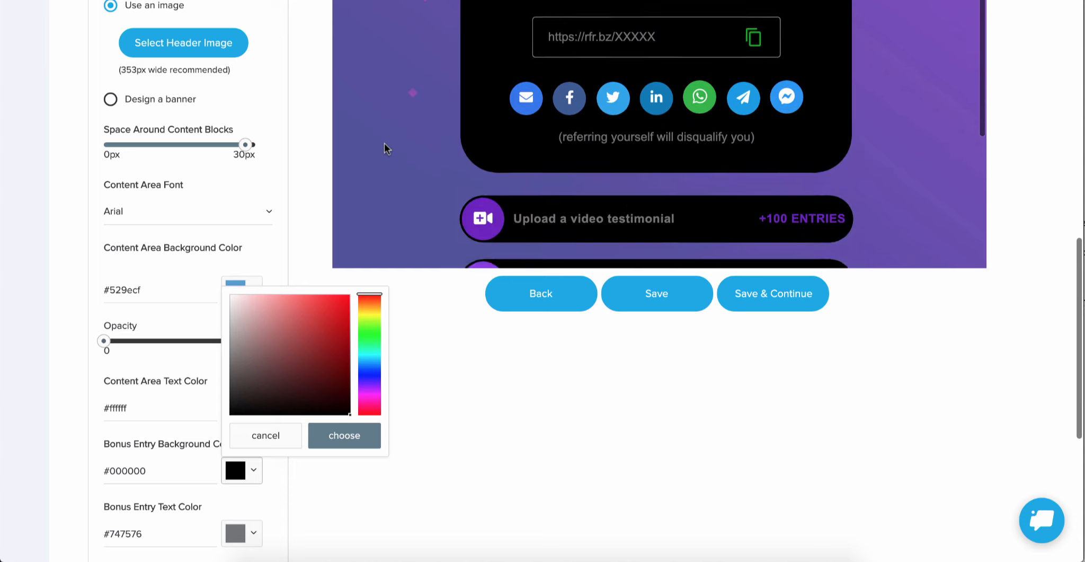
scroll(385, 148, "up", 5)
scroll(385, 148, "down", 2)
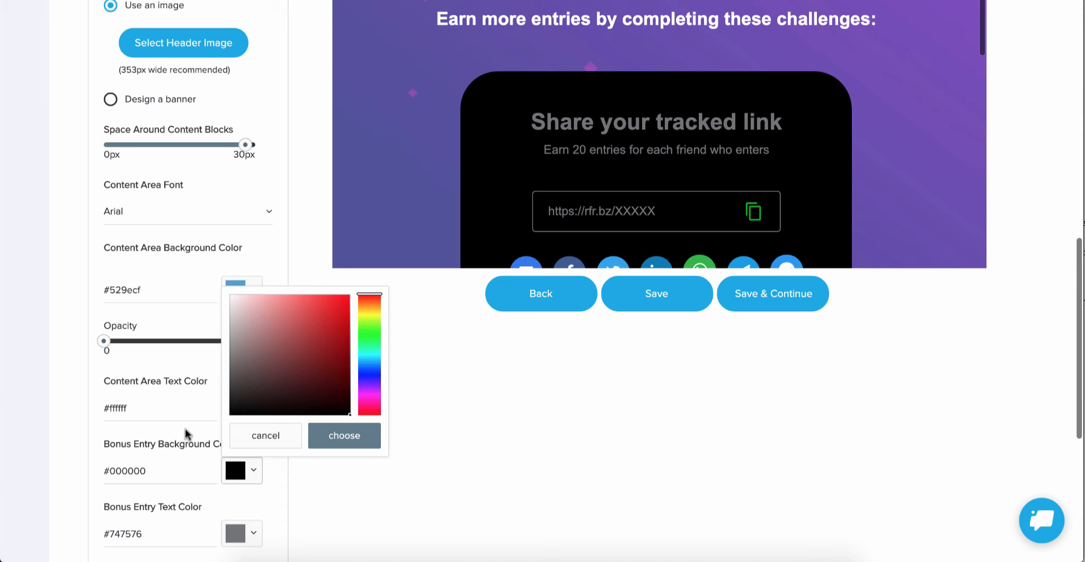
left_click(156, 498)
Step: Set the Bonus Entry Text Color to white (#ffffff) and check it on the bonus challenges
left_click(238, 533)
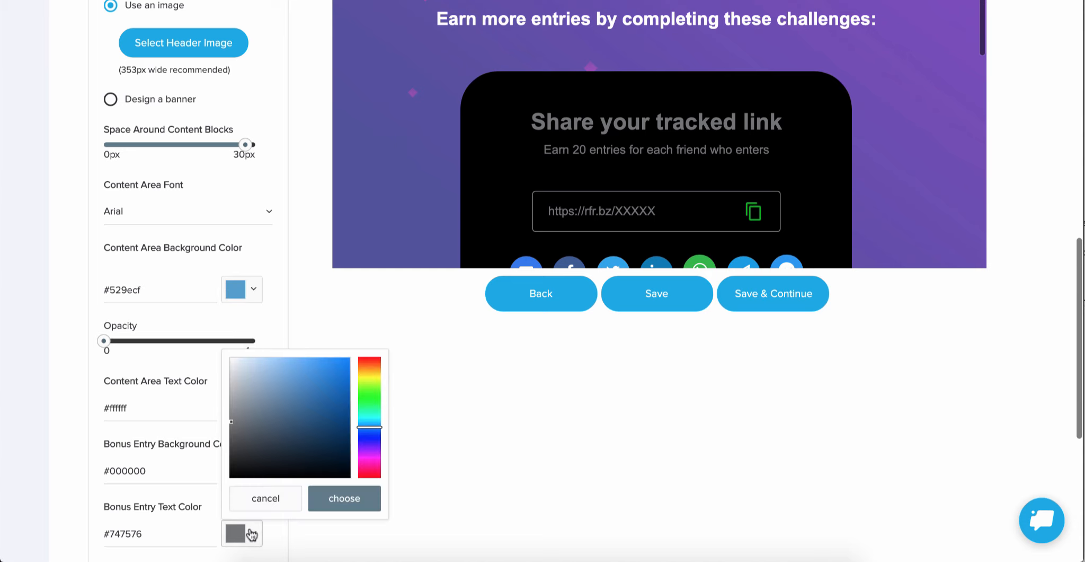
left_click_drag(249, 412, 233, 366)
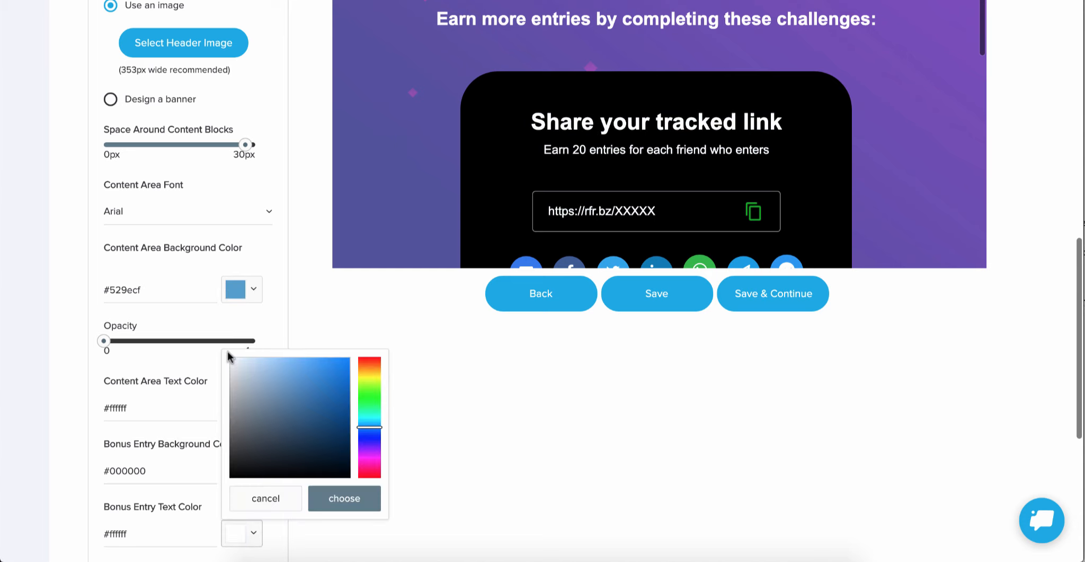
scroll(535, 141, "down", 10)
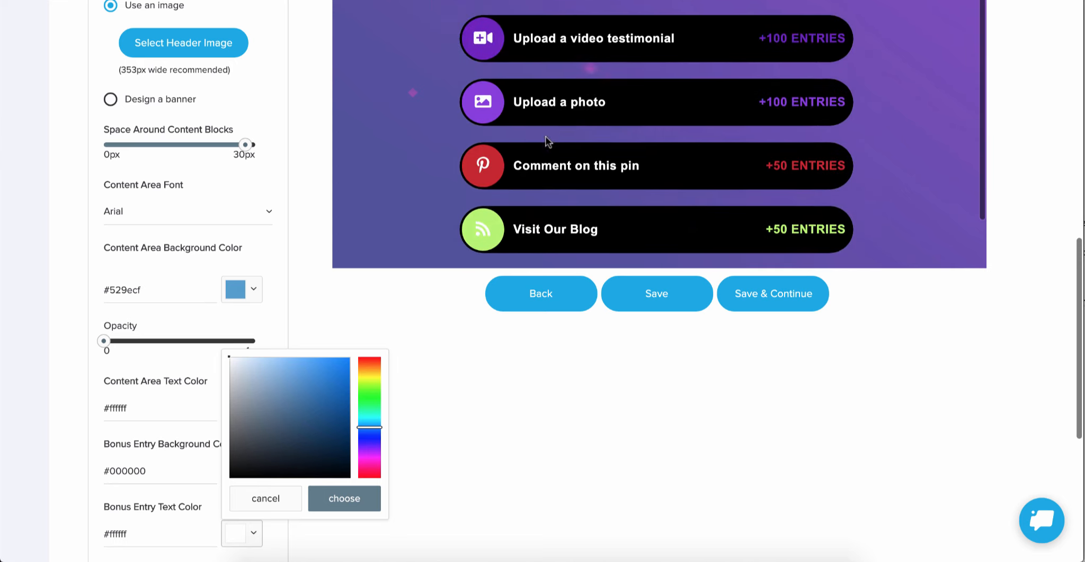
scroll(547, 142, "up", 10)
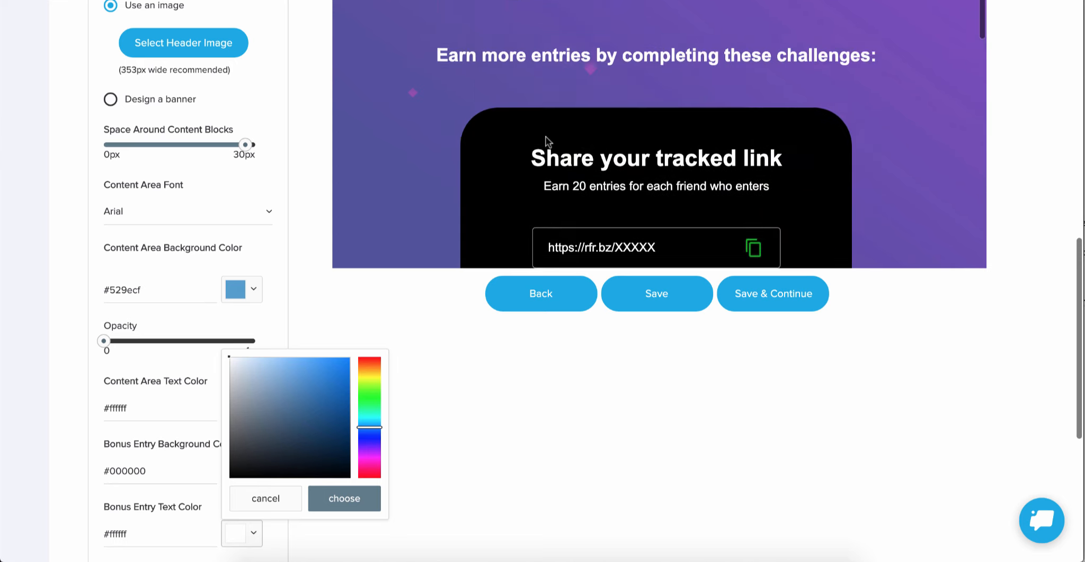
left_click(345, 508)
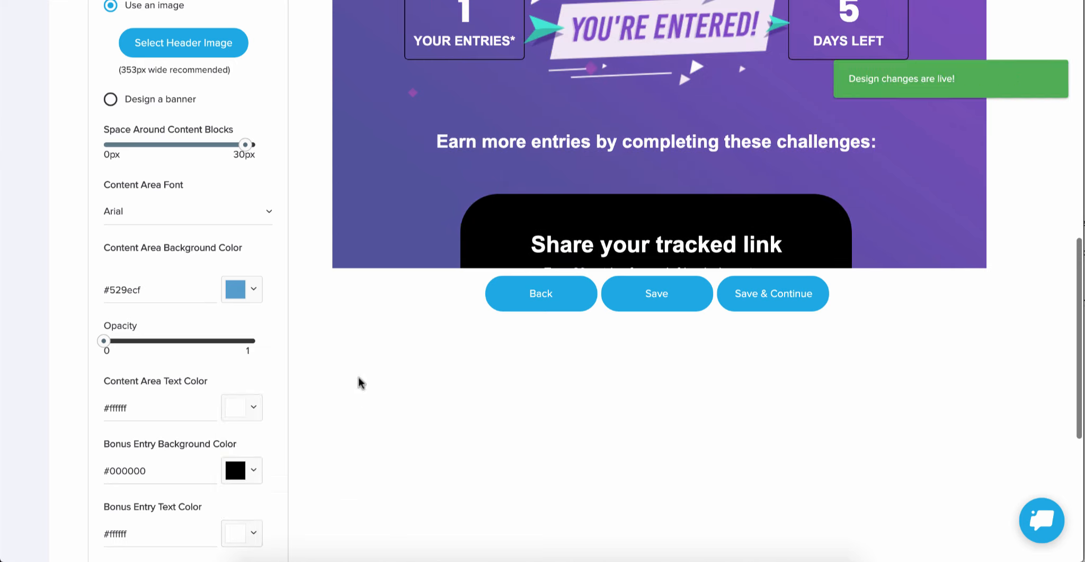
Step: Review the recolored entry counter and sharing block, and save the thank you screen design
scroll(391, 121, "up", 2)
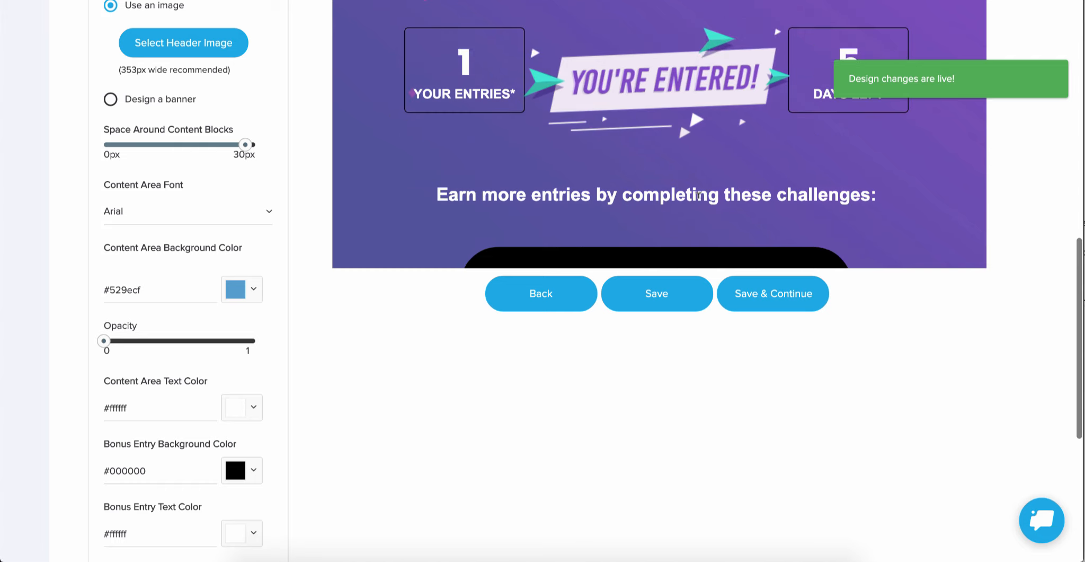
scroll(699, 195, "down", 4)
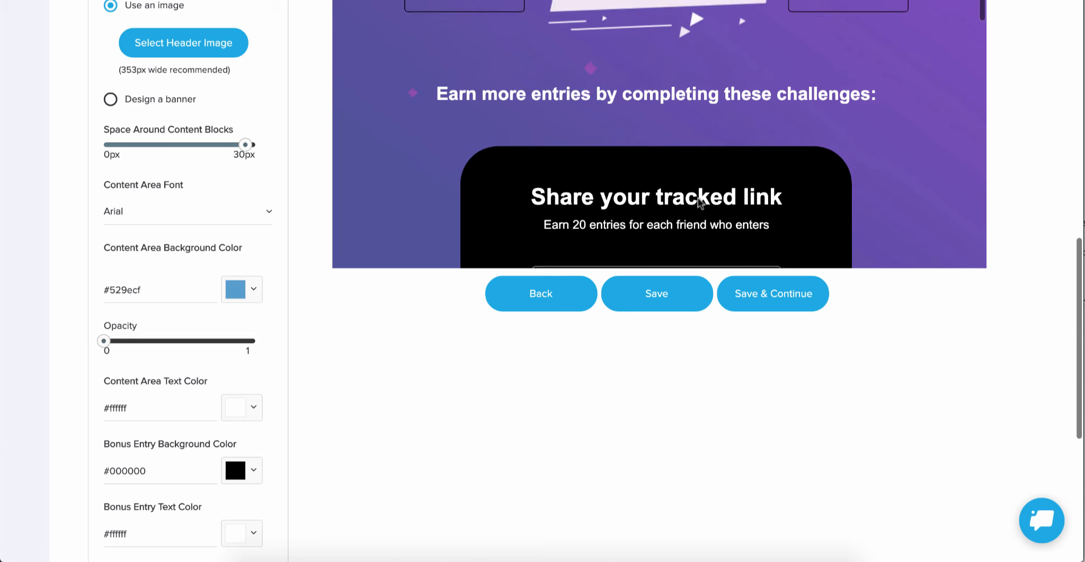
scroll(699, 201, "up", 2)
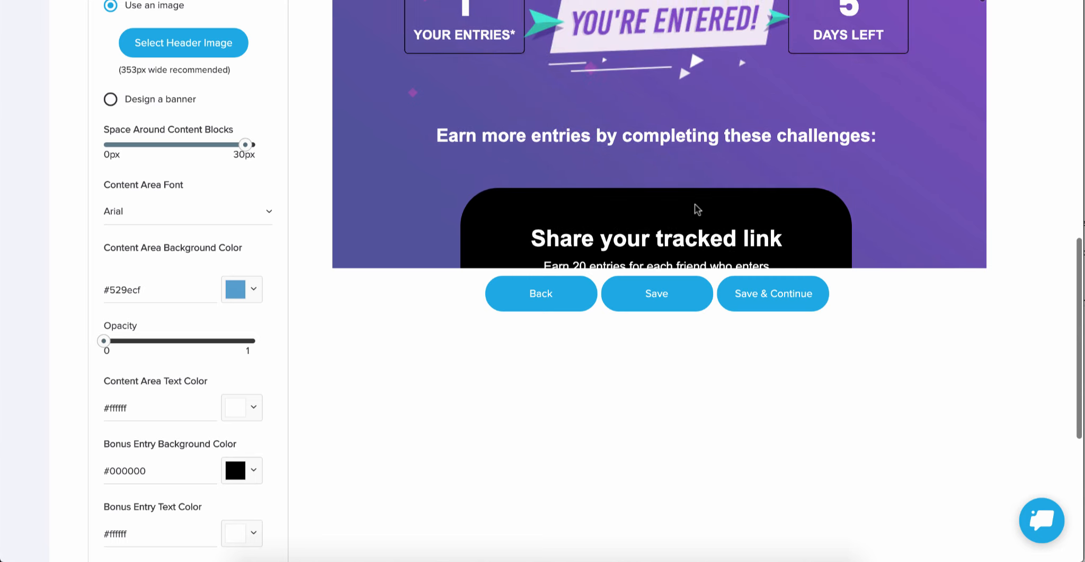
left_click(664, 302)
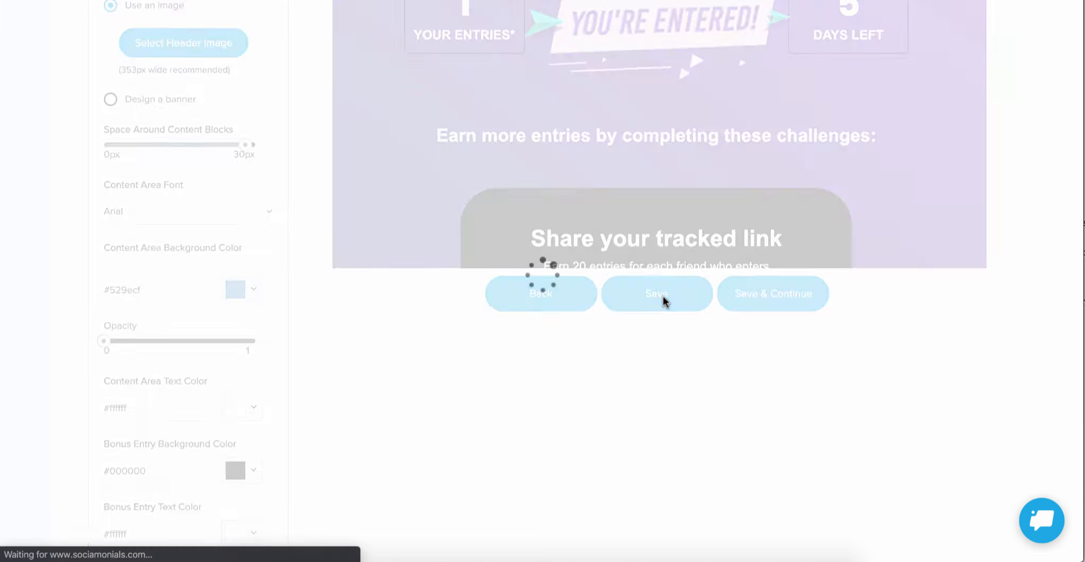
Step: Go to the Save & Deploy stage of the campaign and select the microsite URL for copying
scroll(664, 293, "up", 5)
scroll(664, 293, "up", 6)
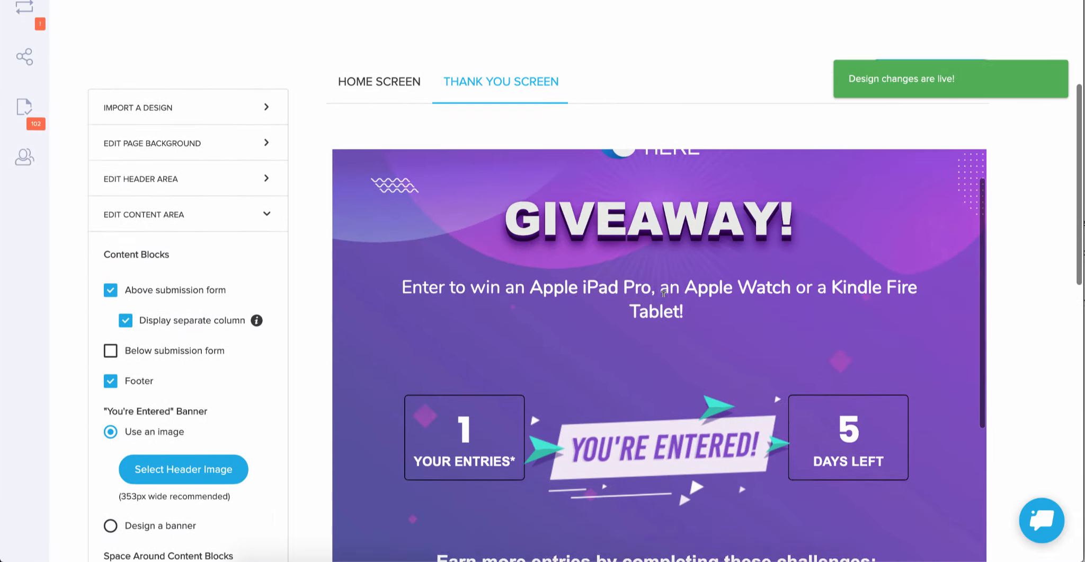
scroll(310, 218, "up", 4)
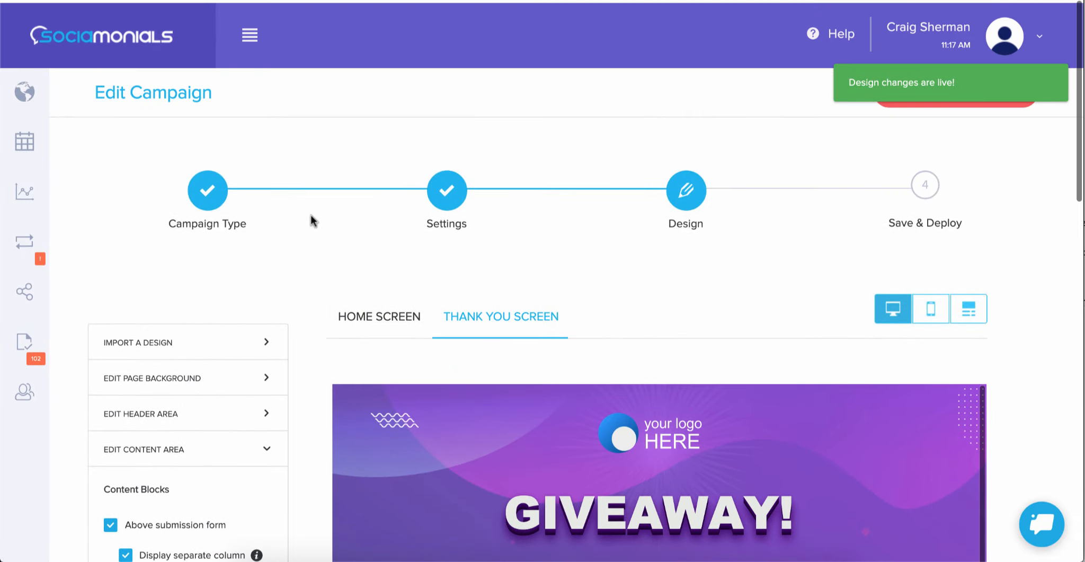
left_click(926, 183)
left_click(378, 377)
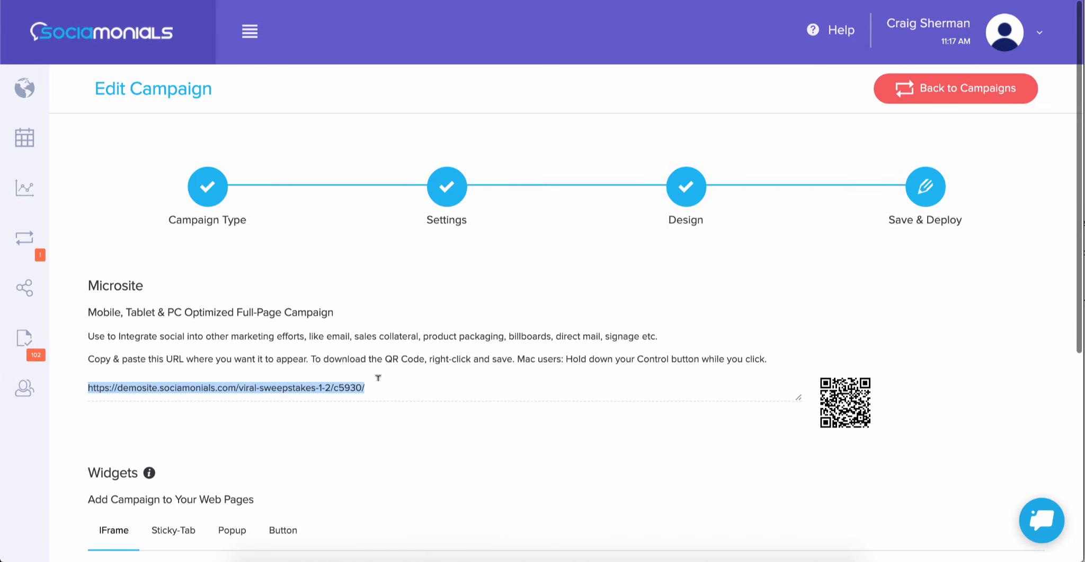
Step: Examine the IFrame, Sticky-Tab, Popup and Button widget embed codes and the option to add a fan page tab
scroll(378, 377, "down", 5)
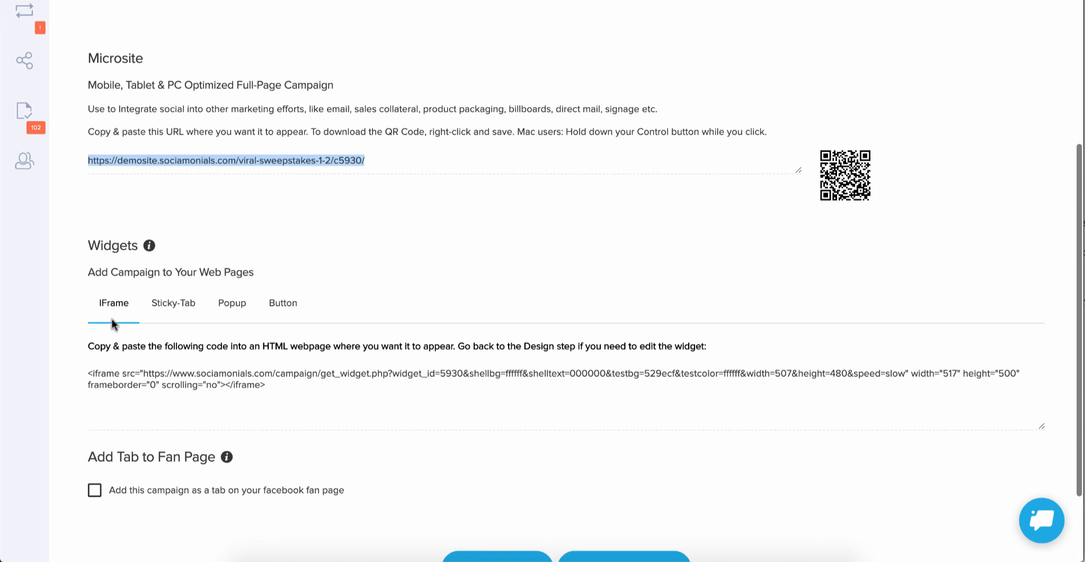
left_click(185, 300)
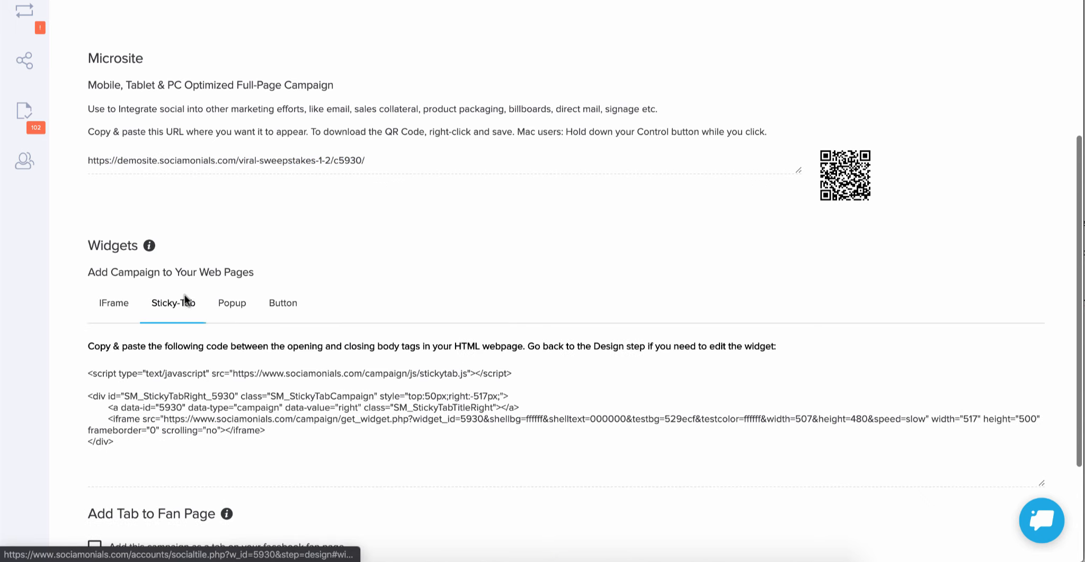
left_click(232, 305)
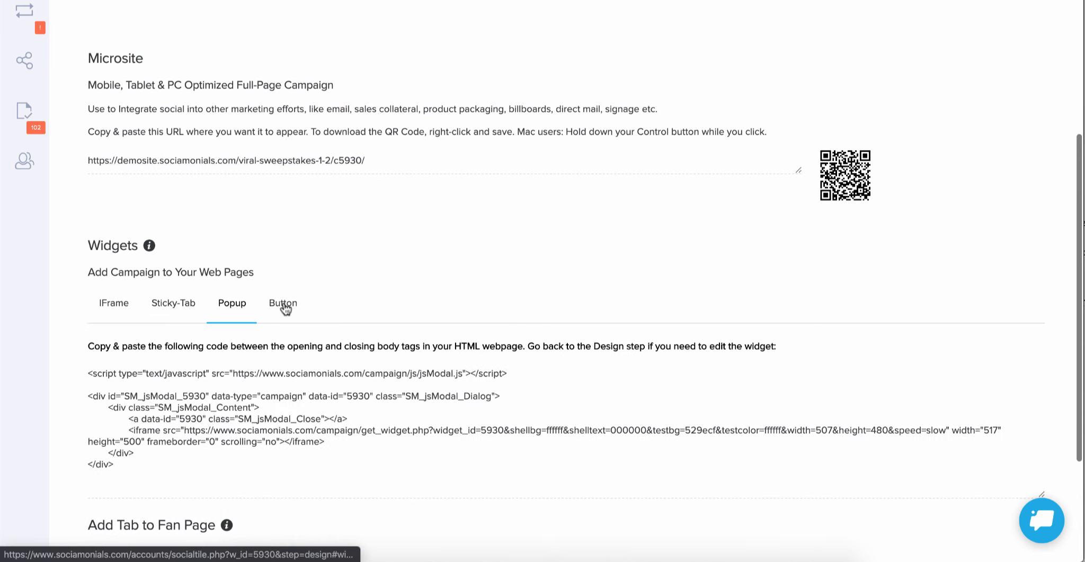
left_click(285, 307)
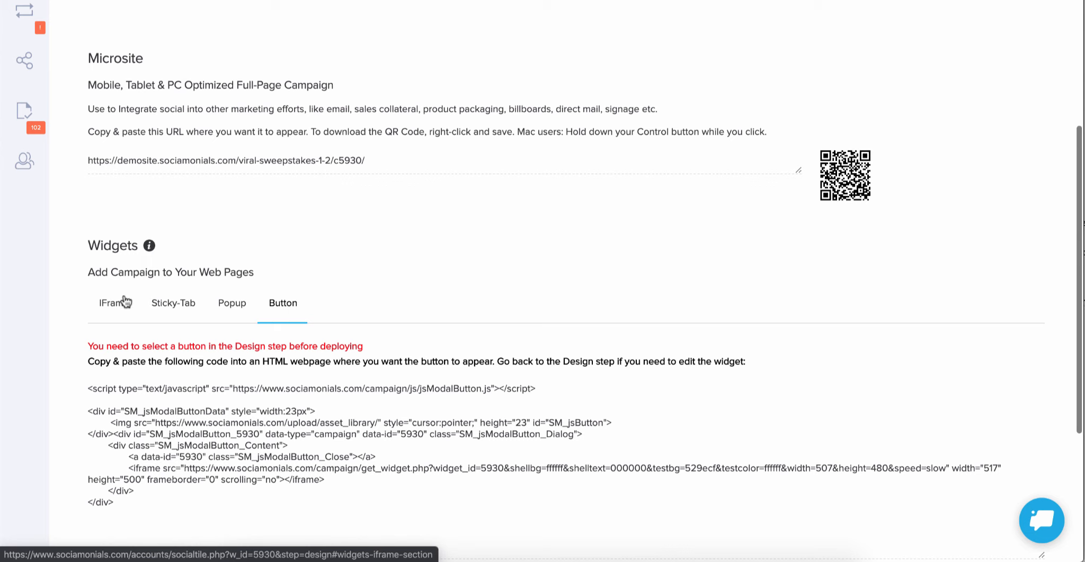
left_click(109, 302)
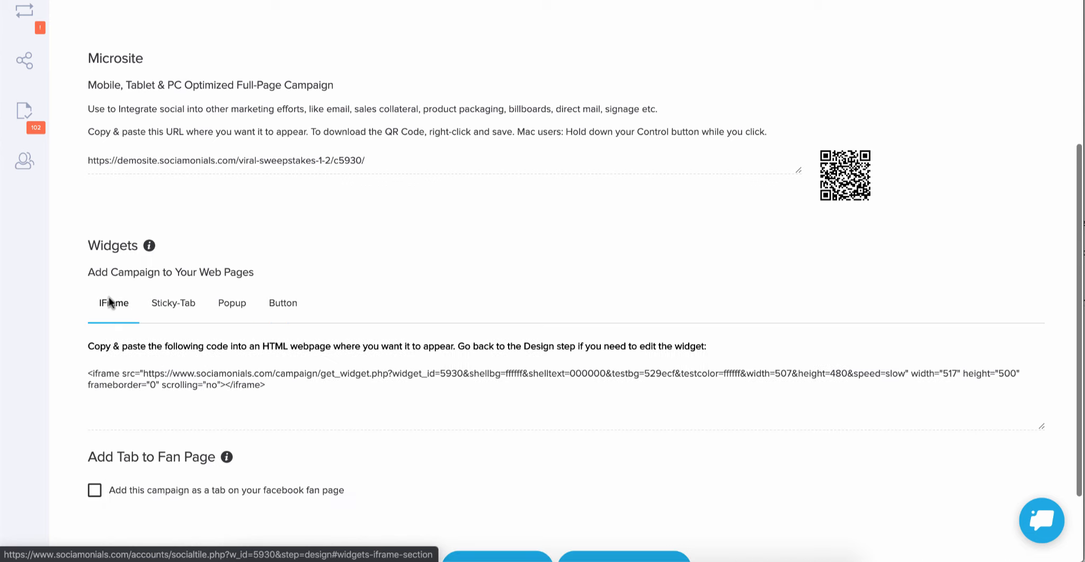
mouse_move(219, 464)
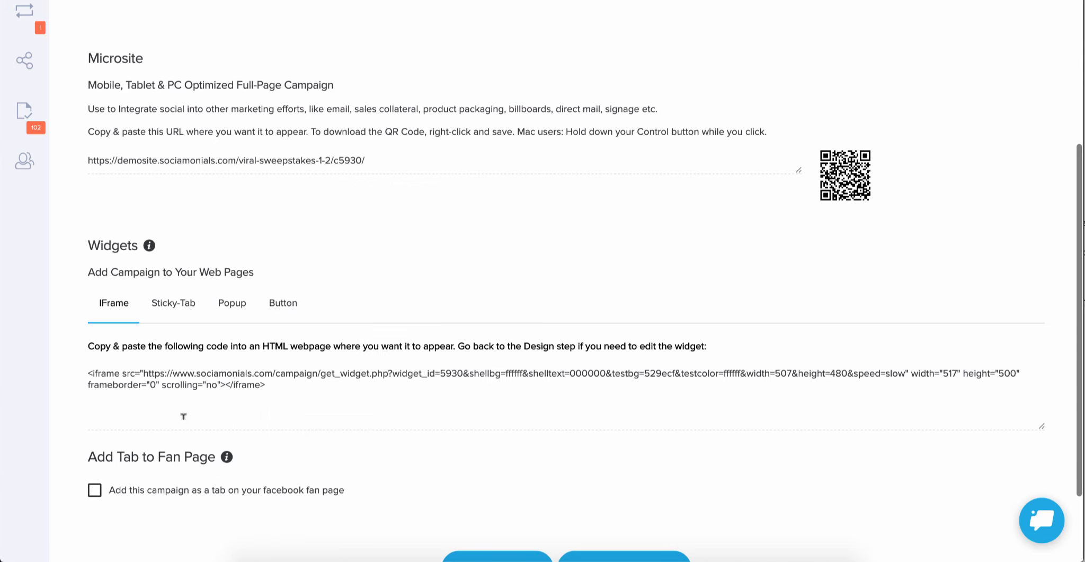
Step: Load the copied microsite URL in a new browser window and review the live giveaway page
scroll(286, 378, "up", 5)
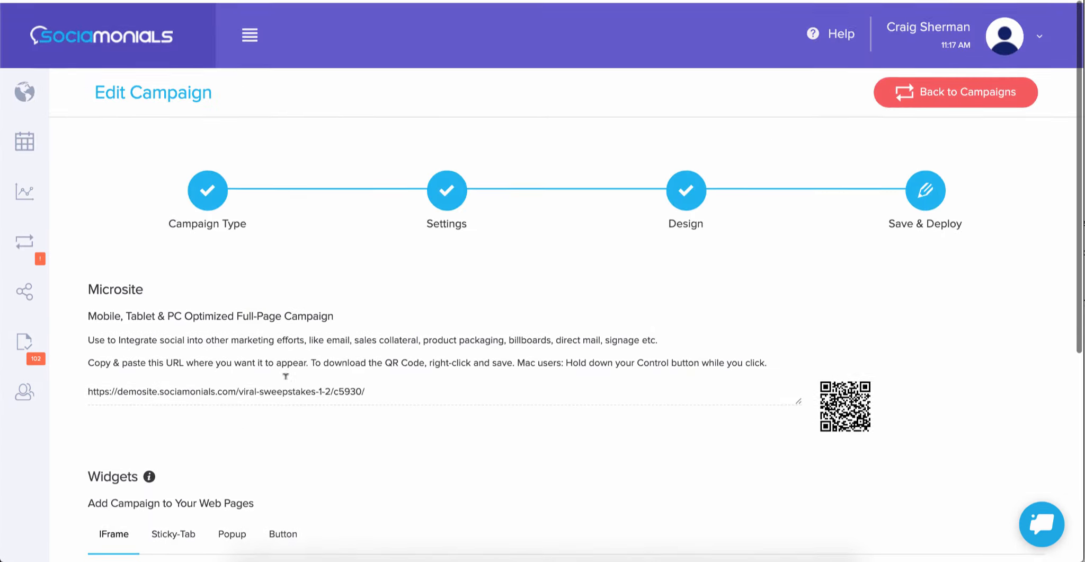
key("super+n")
key("super+v")
key("Return")
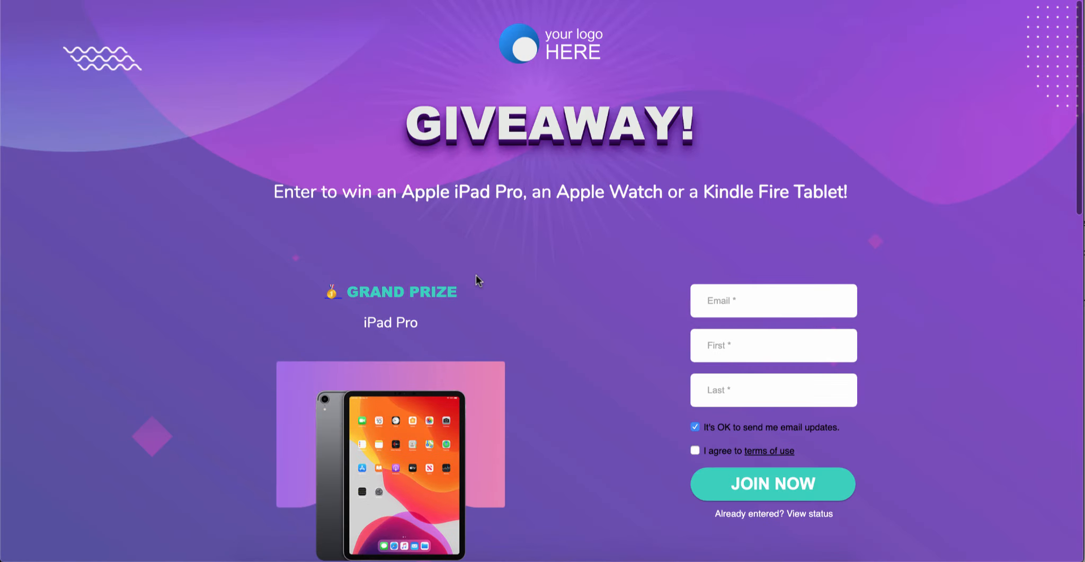
scroll(582, 332, "down", 4)
scroll(582, 331, "up", 4)
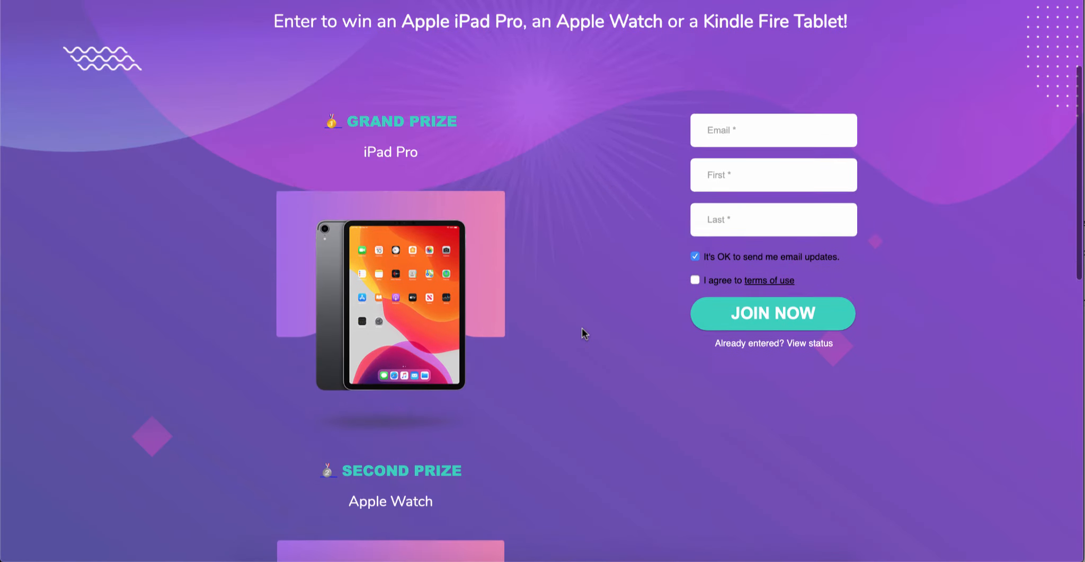
Step: Fill in the giveaway entry form with a test entrant's email, first name and last name, accept the terms of use and submit it
left_click(771, 301)
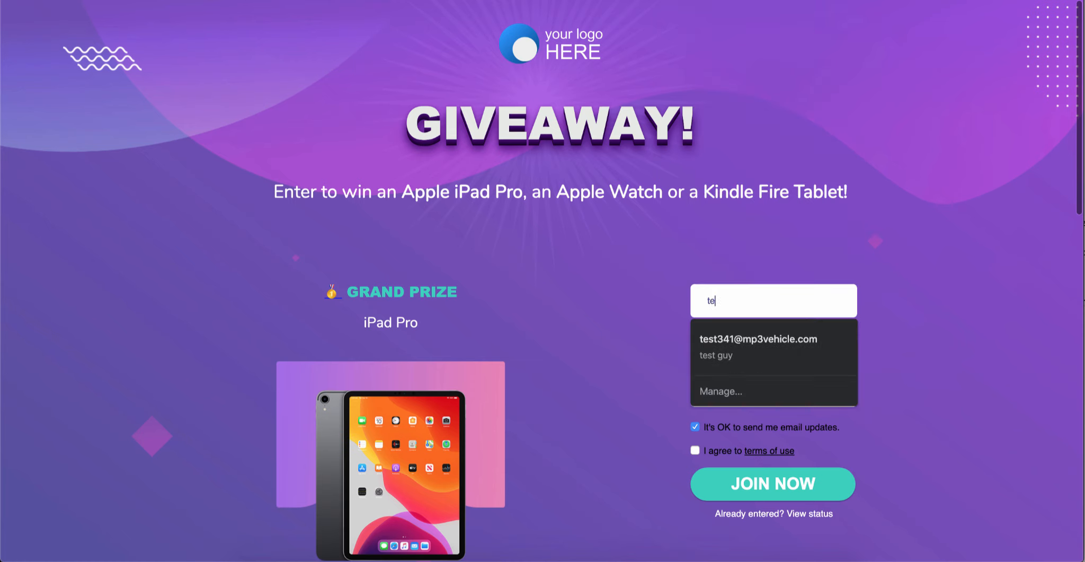
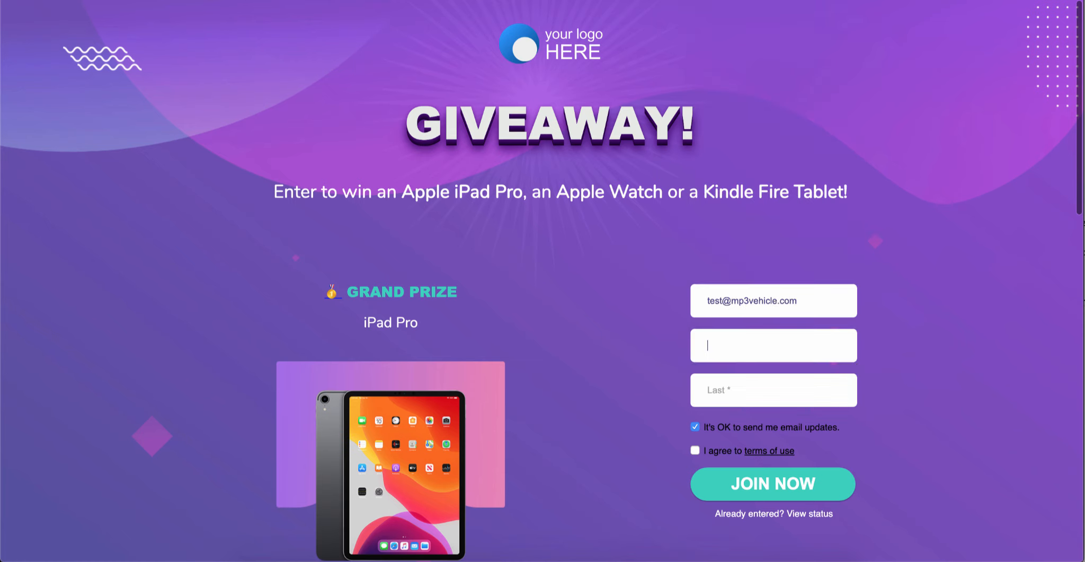
type("Test")
key("Tab")
type("Guy")
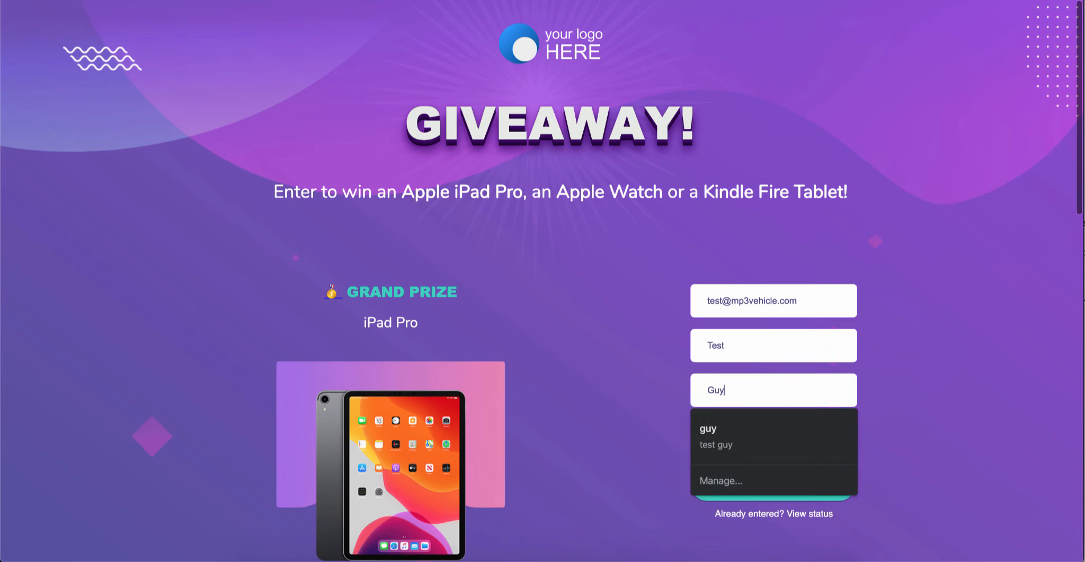
left_click(634, 346)
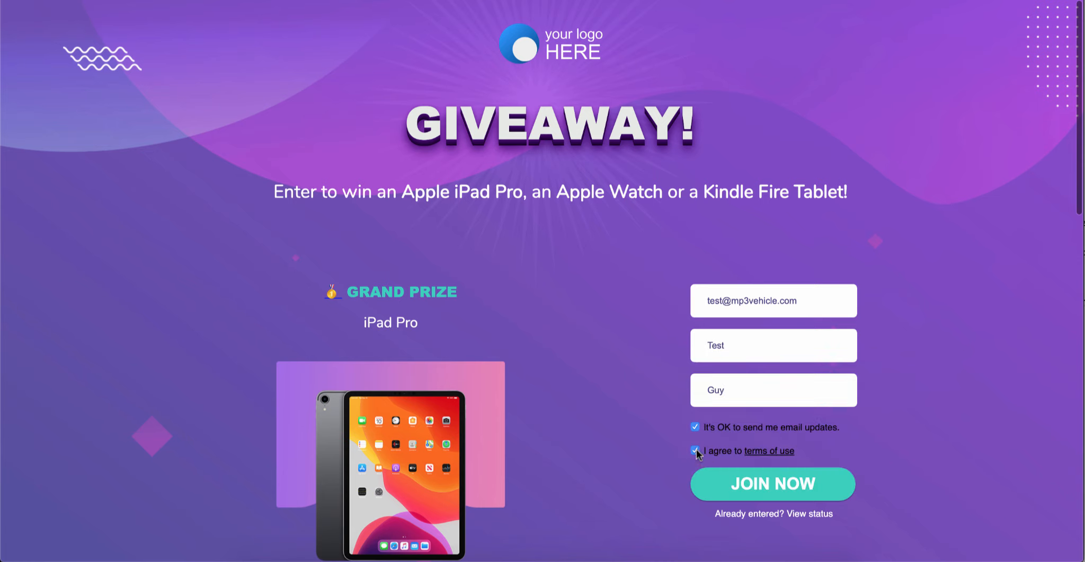
left_click(774, 495)
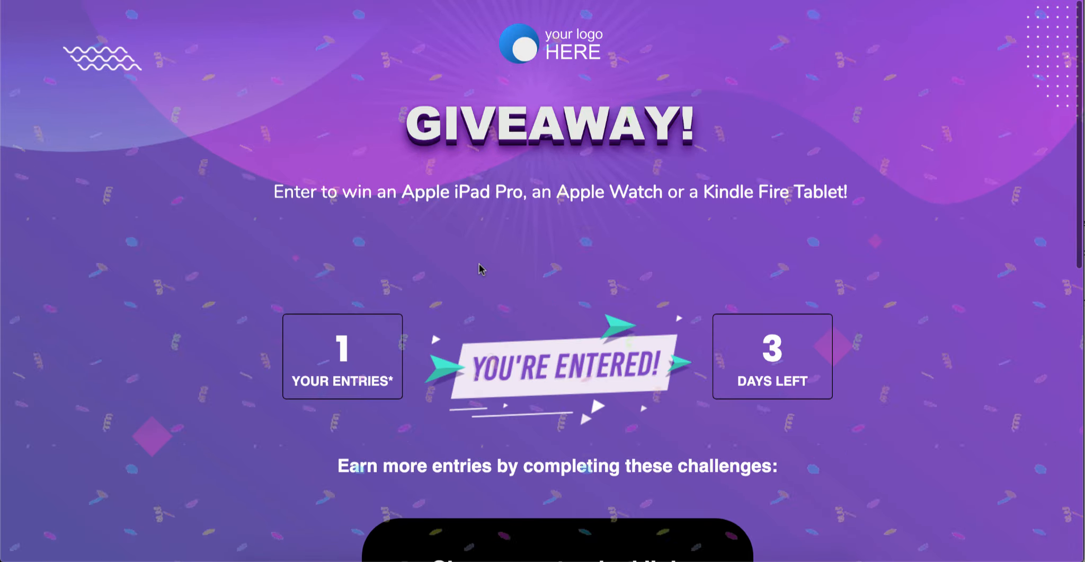
Step: Copy the entrant's tracked referral link from the Share your tracked link block of the confirmation page
scroll(479, 264, "down", 2)
scroll(479, 263, "down", 2)
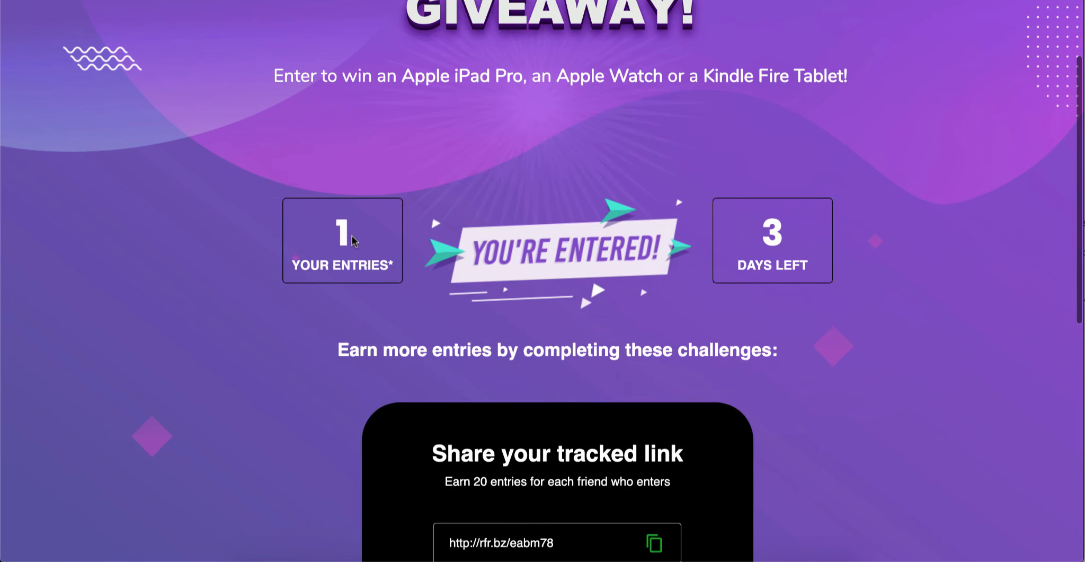
scroll(352, 235, "down", 5)
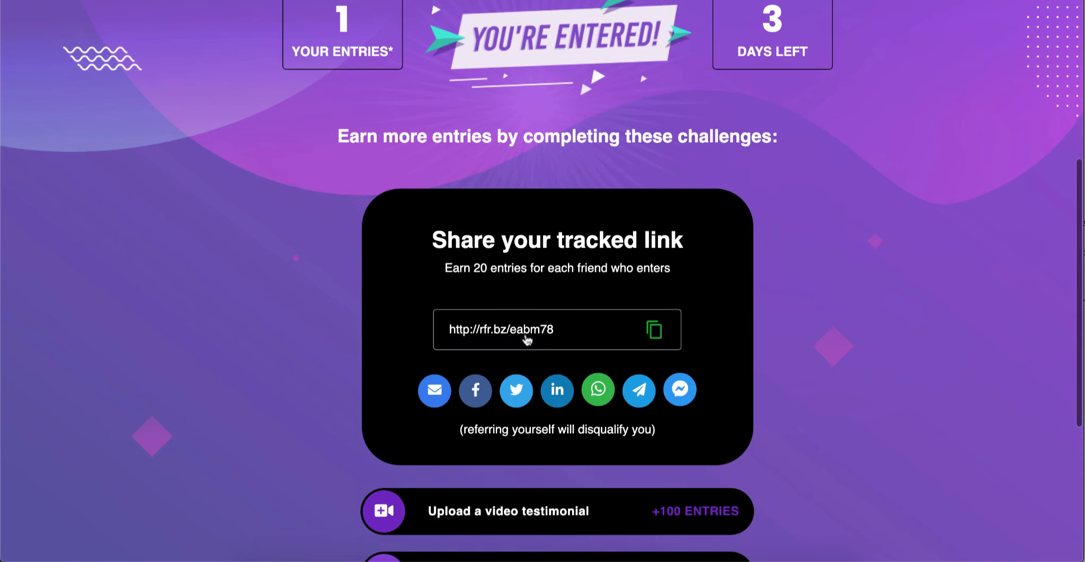
left_click(650, 334)
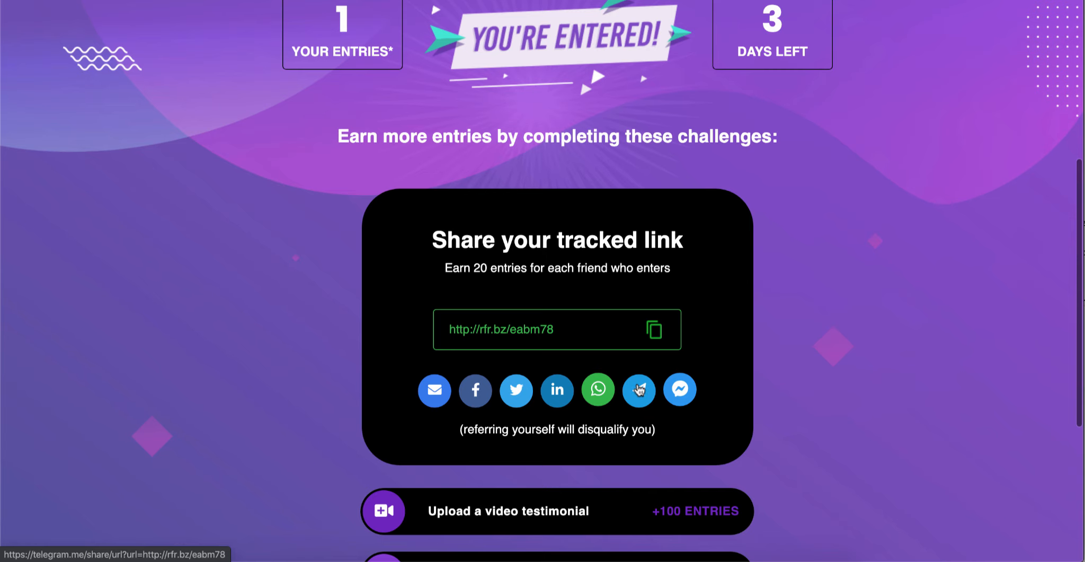
Step: Expand the Visit Our Blog challenge and view the blog page it links to
scroll(639, 389, "down", 5)
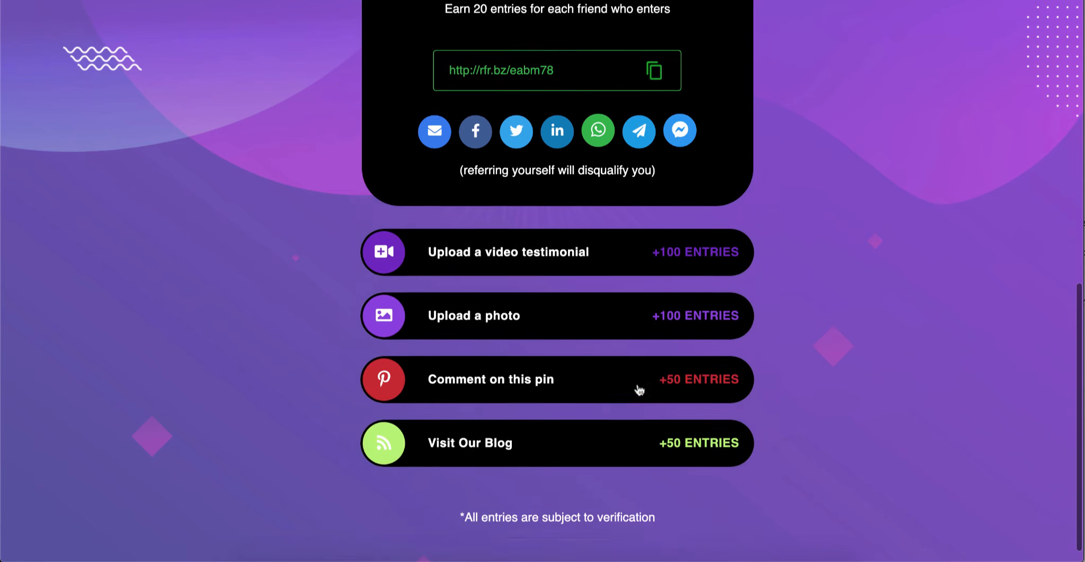
scroll(639, 389, "down", 1)
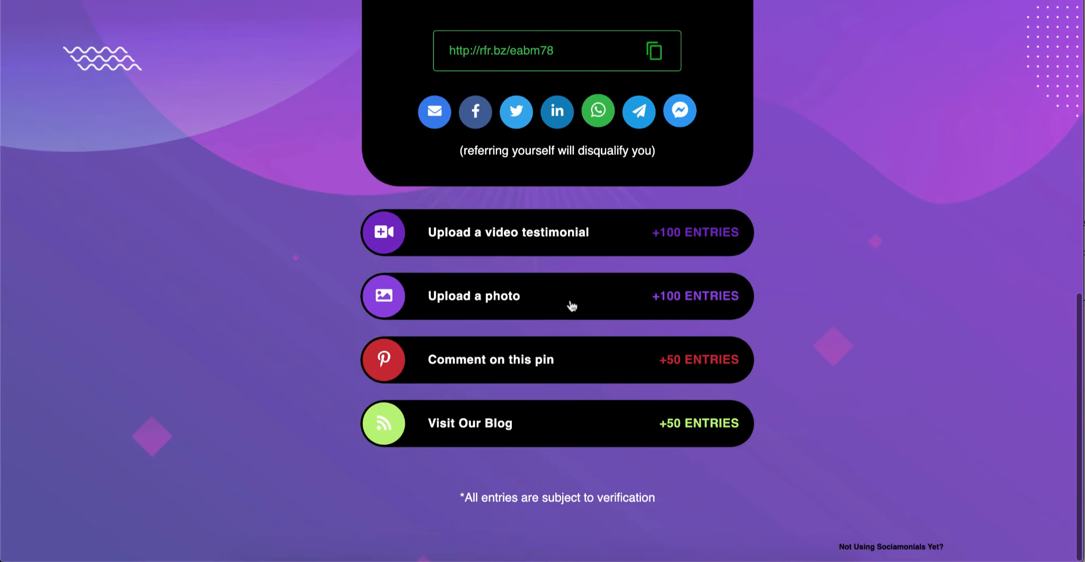
left_click(550, 426)
scroll(553, 427, "down", 2)
scroll(553, 426, "down", 3)
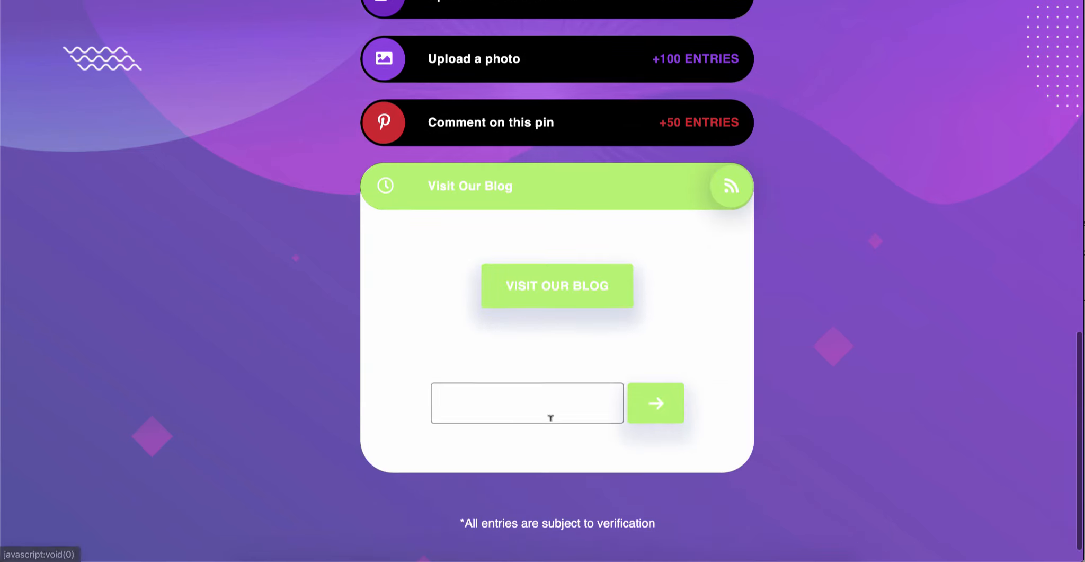
left_click(558, 292)
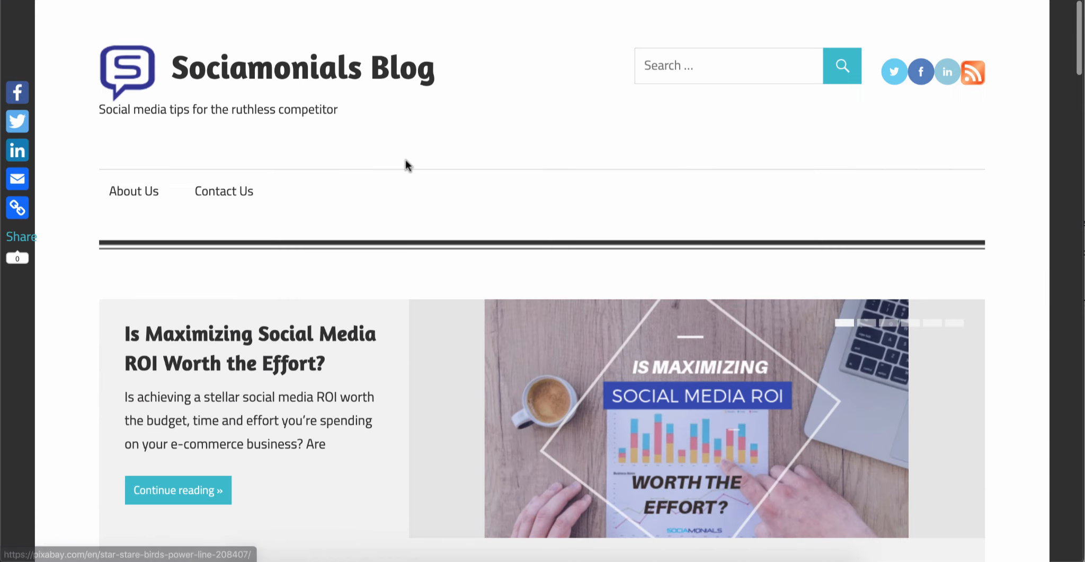
scroll(405, 160, "down", 2)
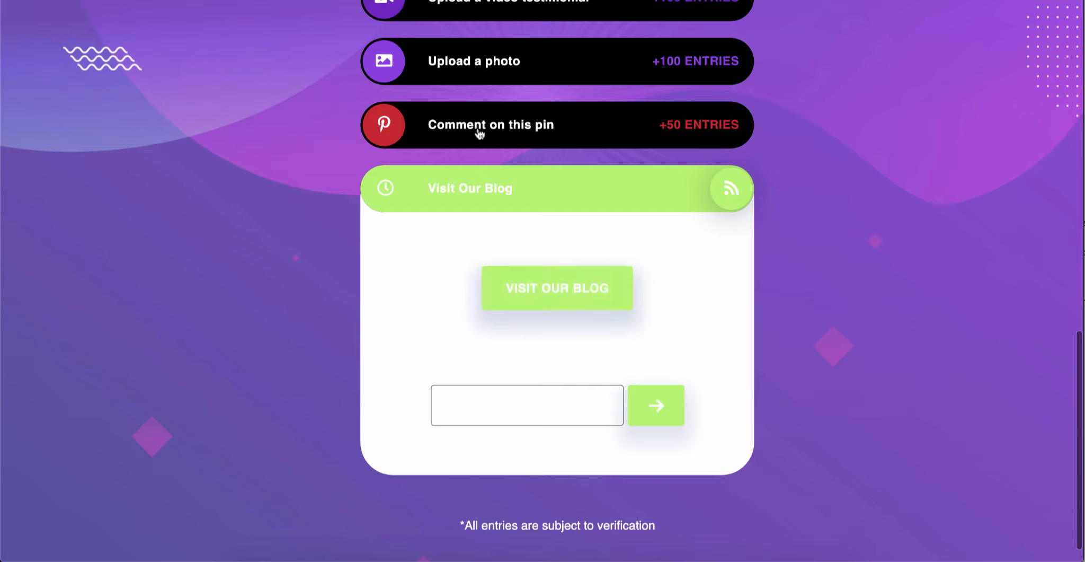
Step: Expand the Comment on this pin challenge and check the text display across the challenges and sharing block
left_click(478, 131)
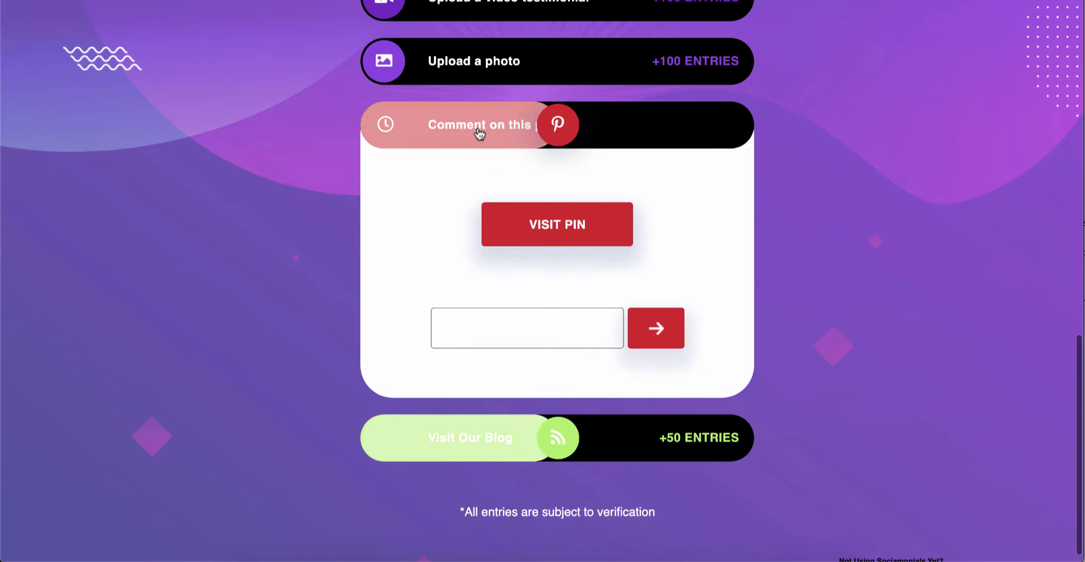
scroll(479, 133, "up", 8)
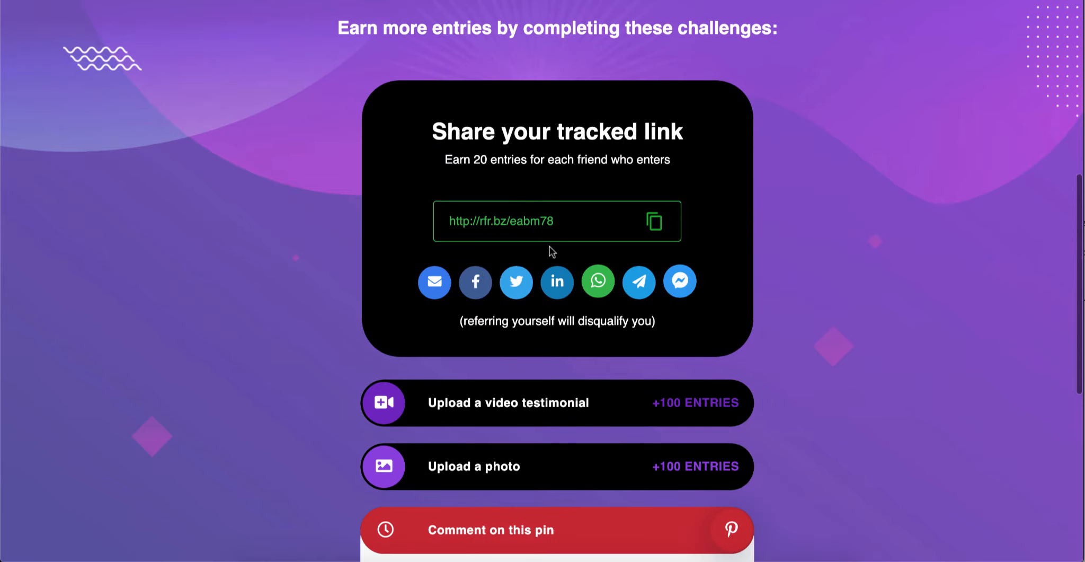
scroll(549, 246, "up", 1)
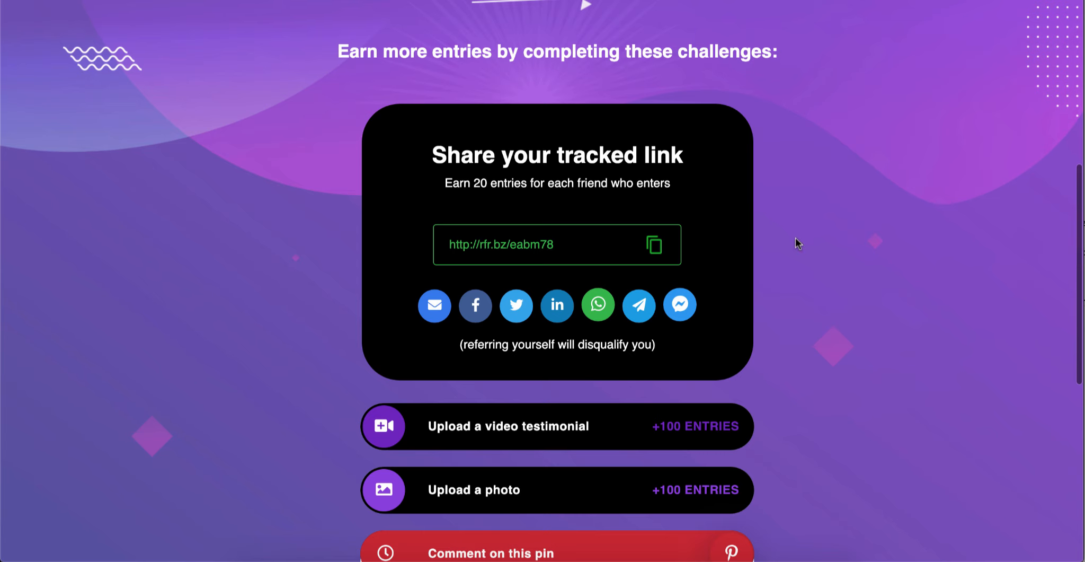
scroll(795, 242, "down", 5)
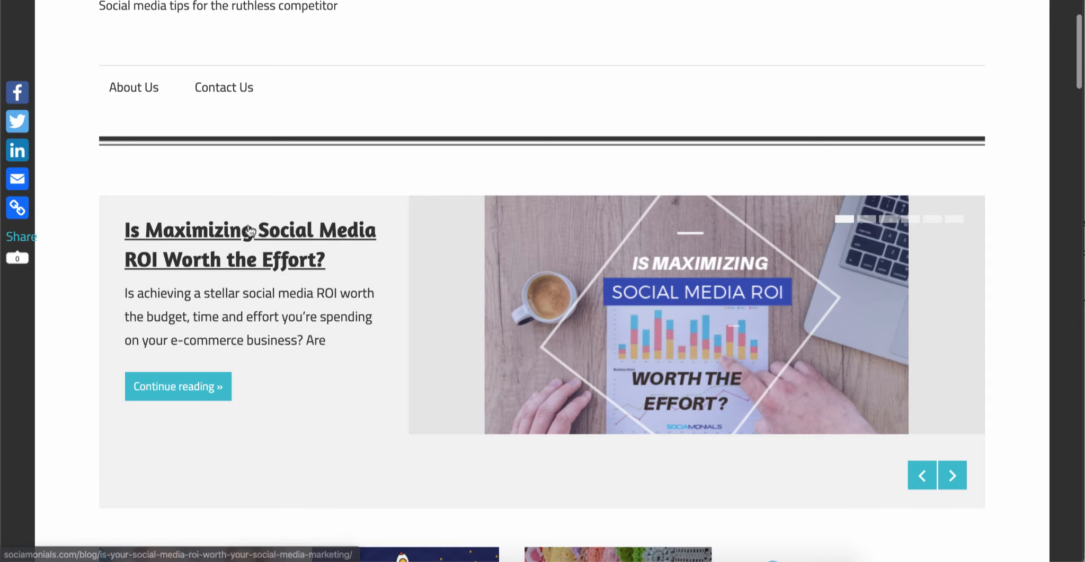
scroll(542, 281, "up", 2)
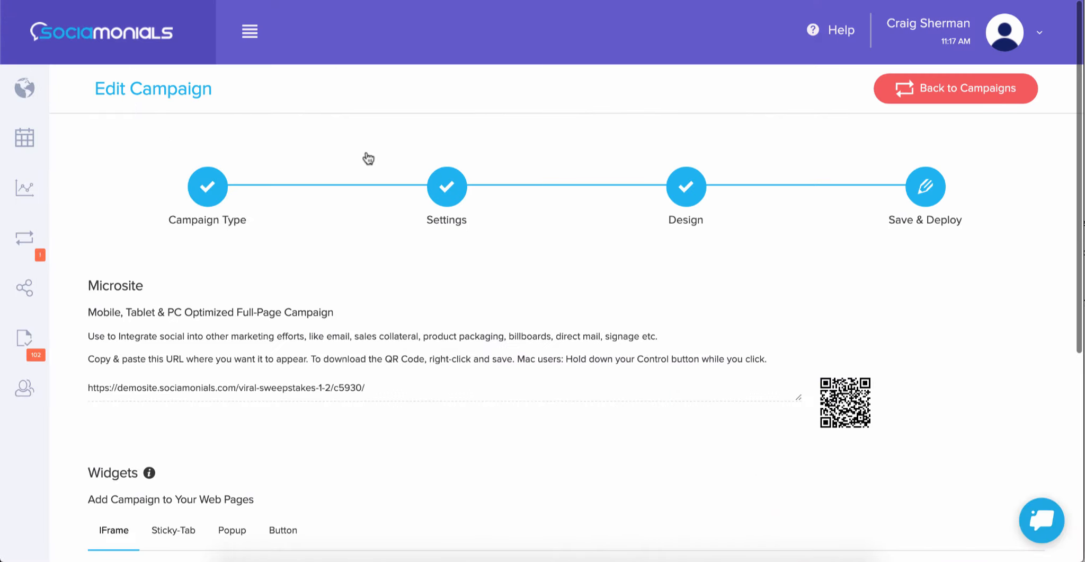
Step: Return to the campaign's Design stage and bring up the thank you screen's sharing block and bonus challenges
left_click(680, 189)
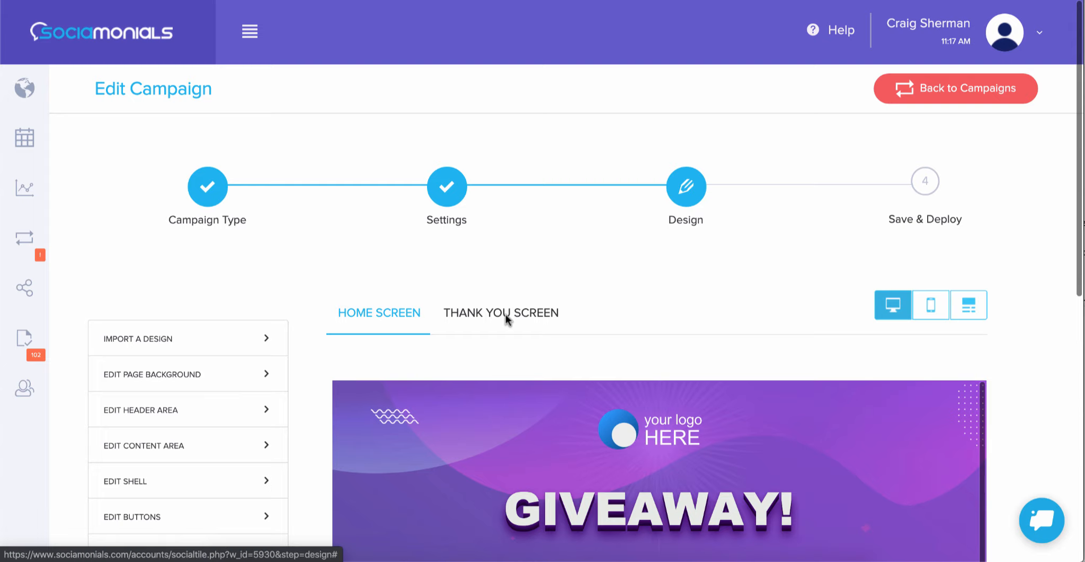
left_click(505, 314)
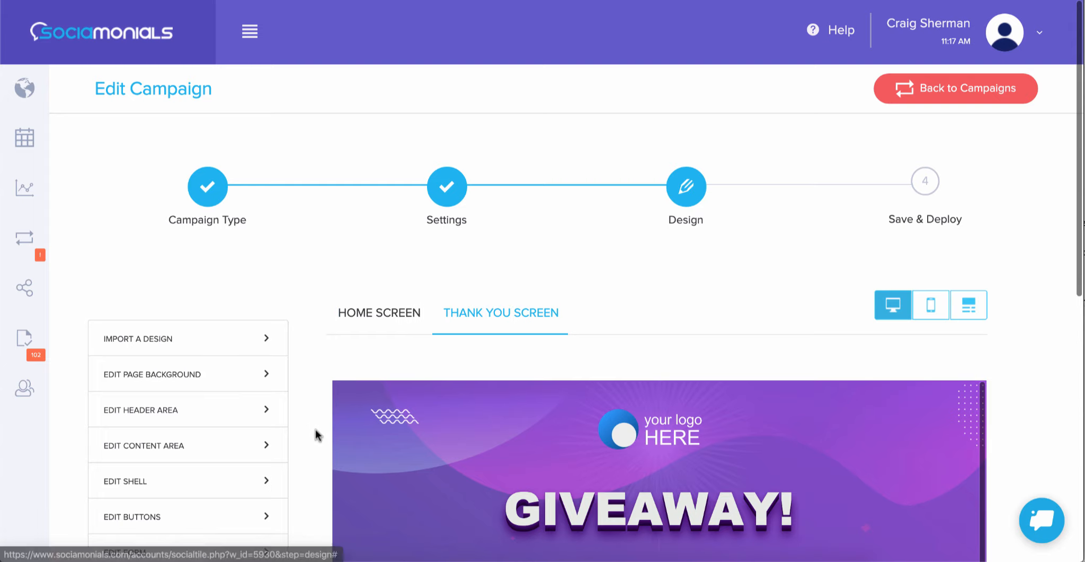
scroll(315, 430, "down", 8)
scroll(665, 317, "down", 10)
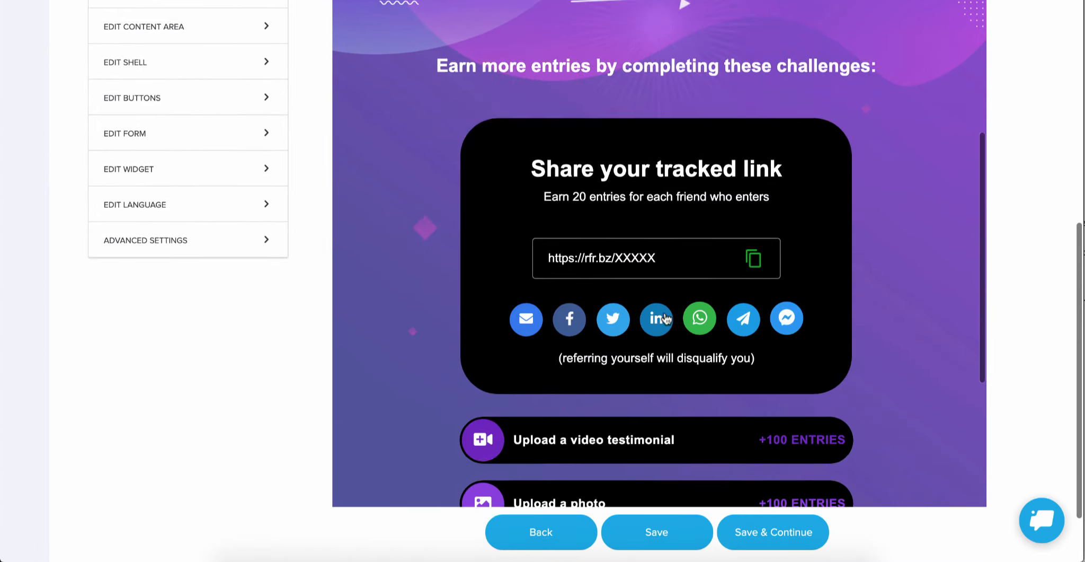
scroll(319, 317, "up", 3)
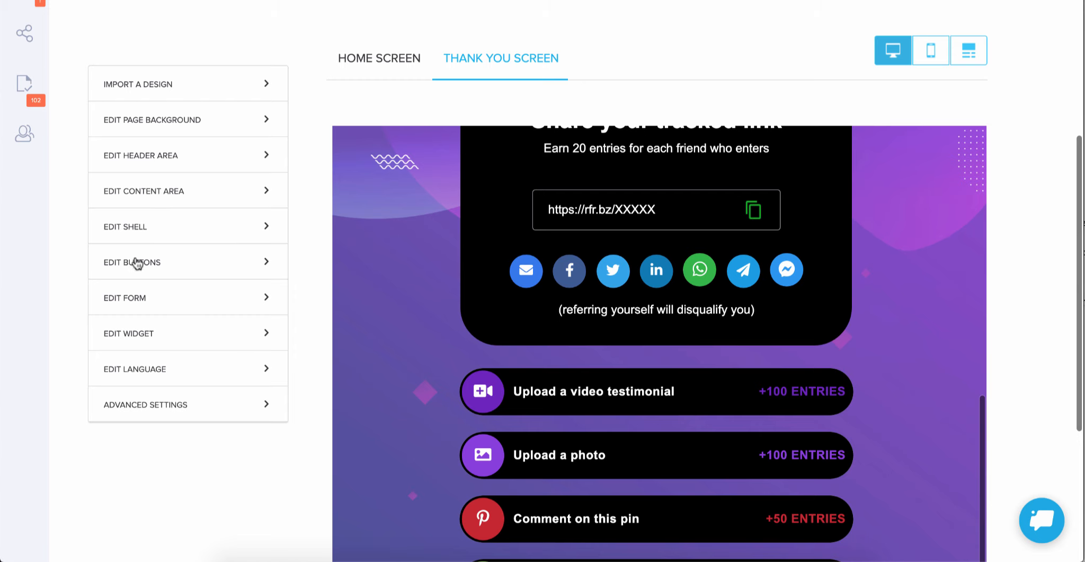
Step: Set the thank you screen's Bonus Entry Text Color to #cecece in the content area settings
left_click(145, 195)
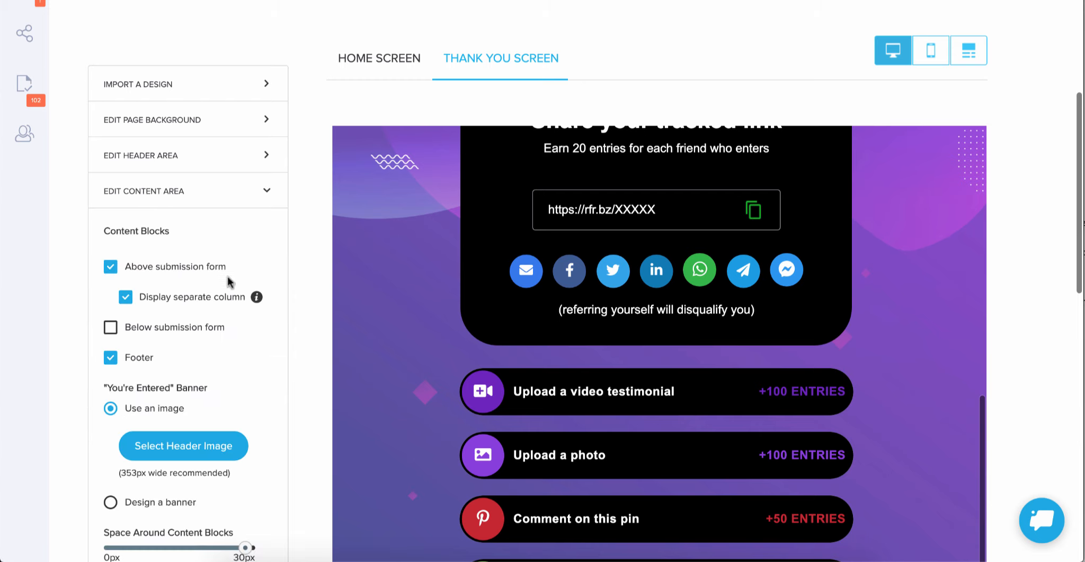
scroll(311, 378, "down", 9)
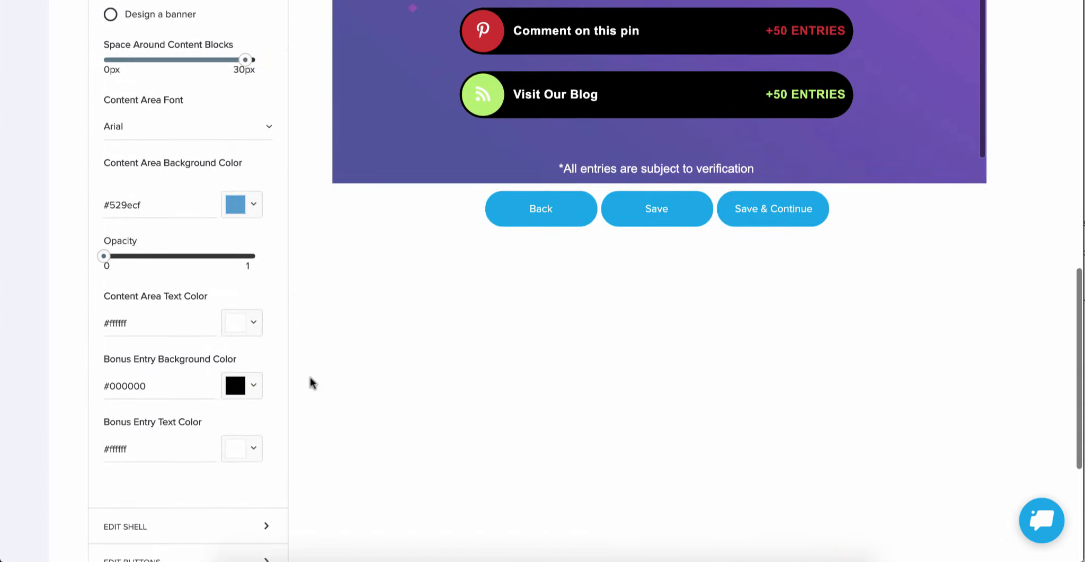
scroll(159, 371, "down", 1)
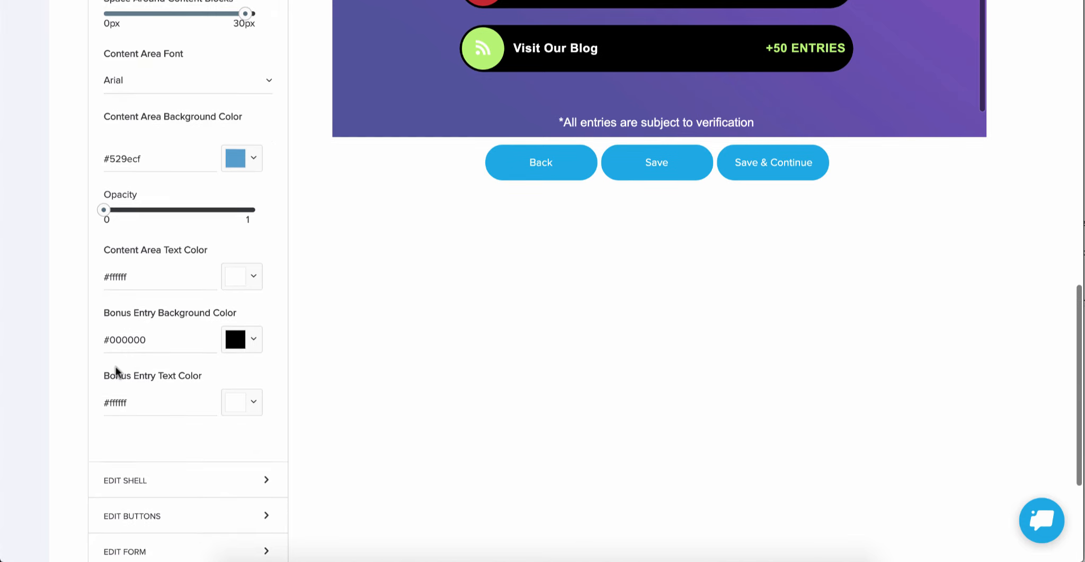
left_click(253, 406)
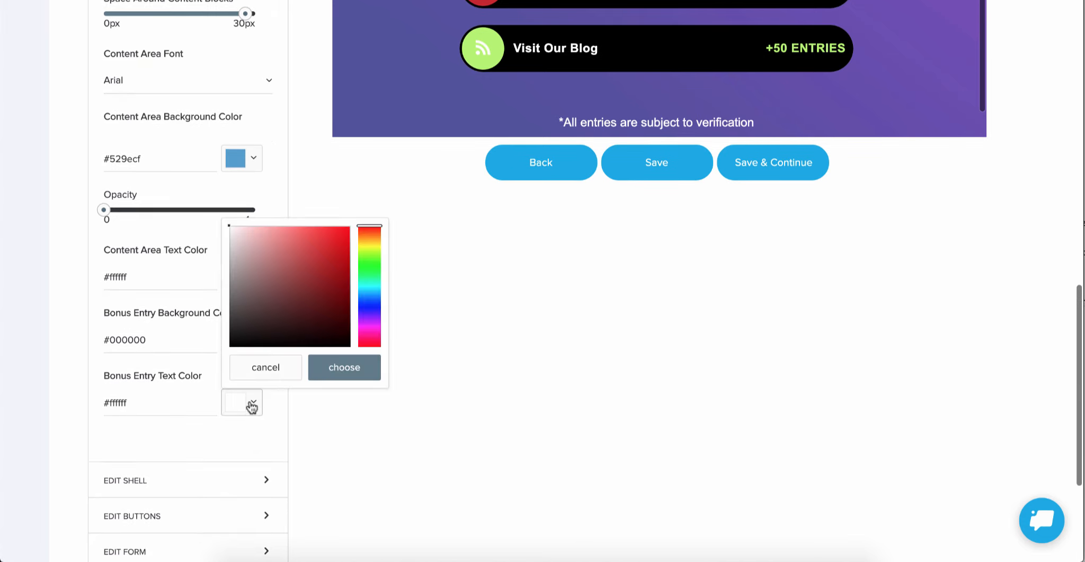
left_click(229, 249)
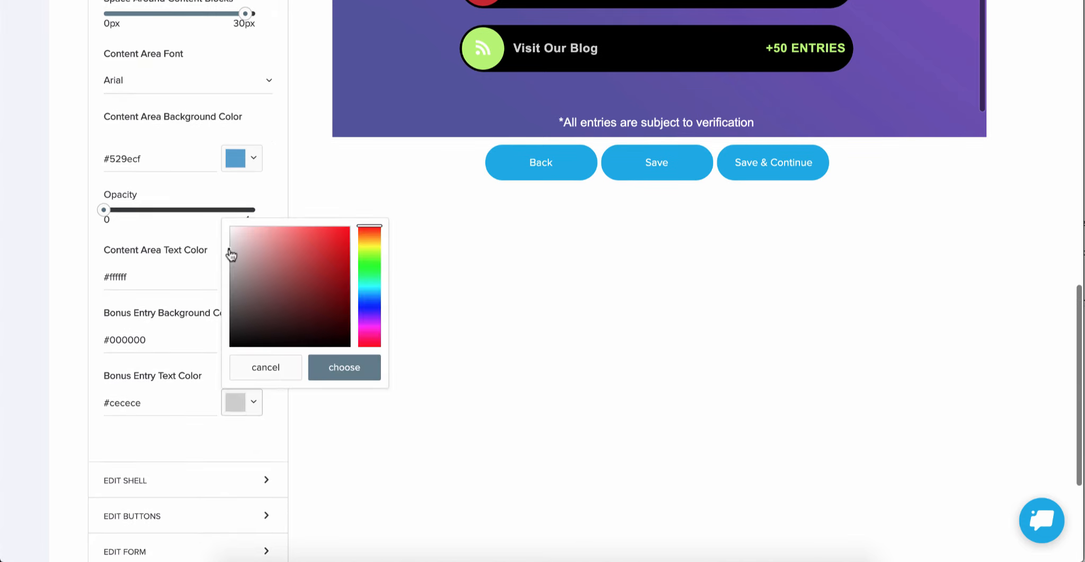
left_click(343, 371)
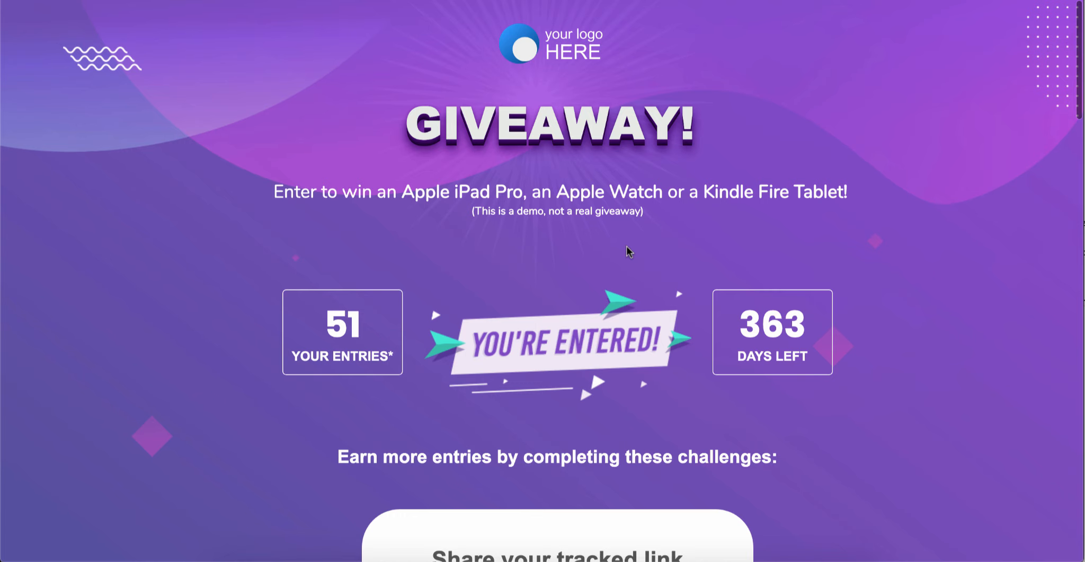
Step: Switch to the other browser window and bring up the updated bonus challenges on the live giveaway page
scroll(628, 252, "down", 7)
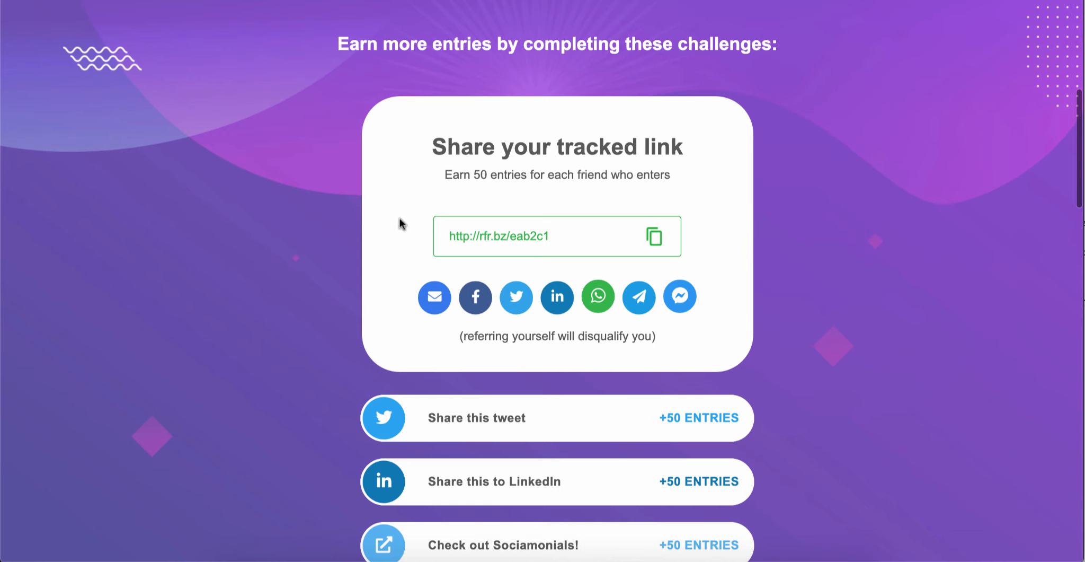
right_click(309, 557)
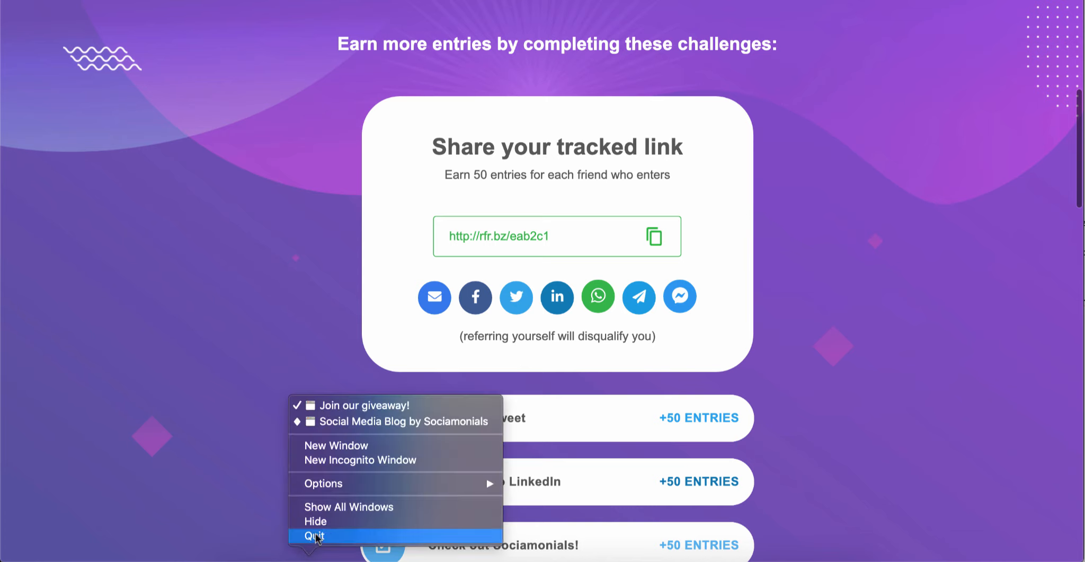
left_click(338, 423)
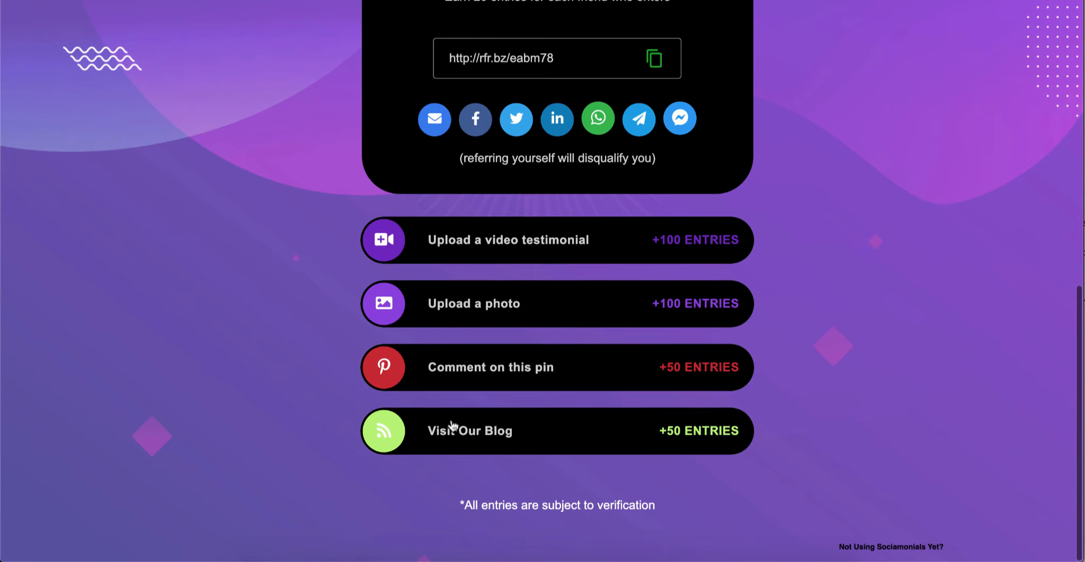
Step: Complete the Visit Our Blog challenge by visiting the blog, returning to the giveaway page and submitting a person's first name as the answer
left_click(552, 434)
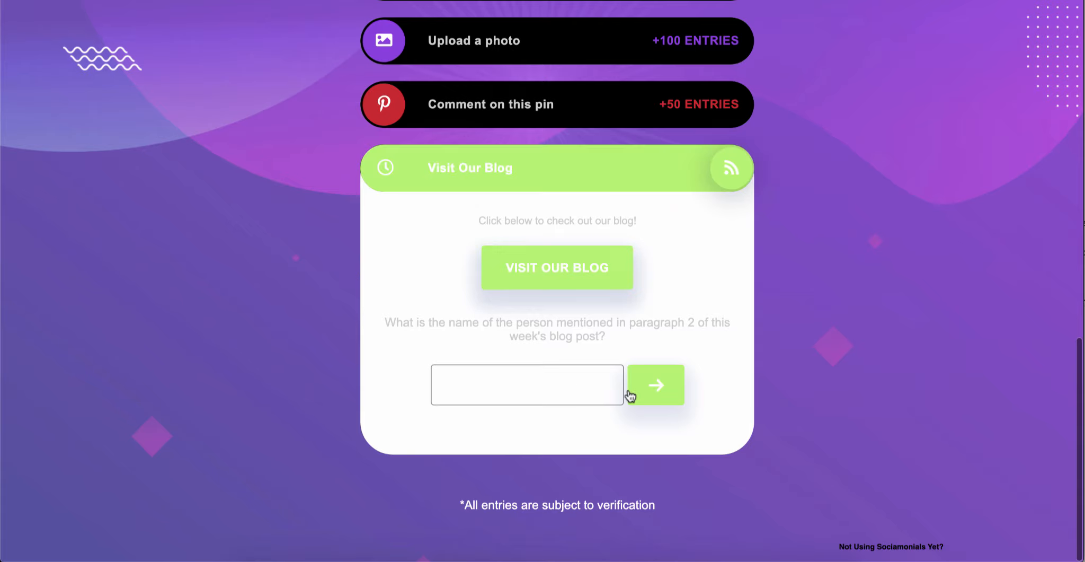
left_click(573, 276)
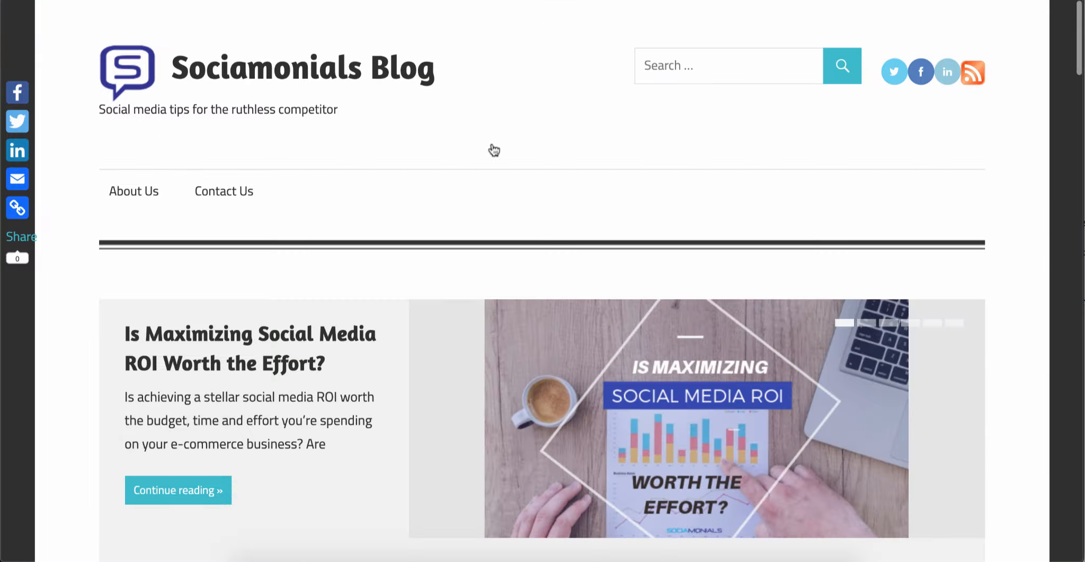
key("super+w")
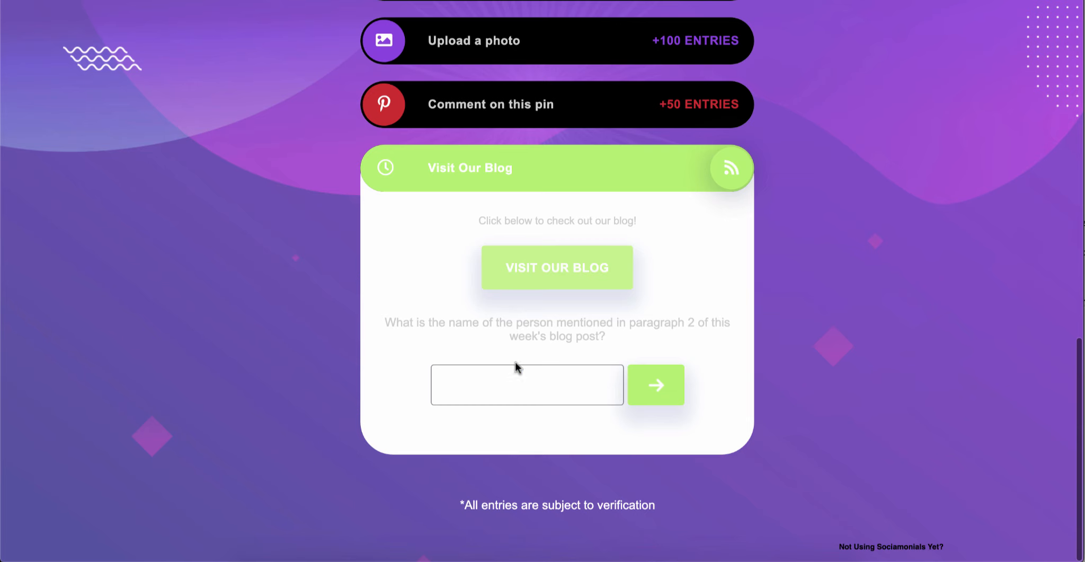
left_click(510, 385)
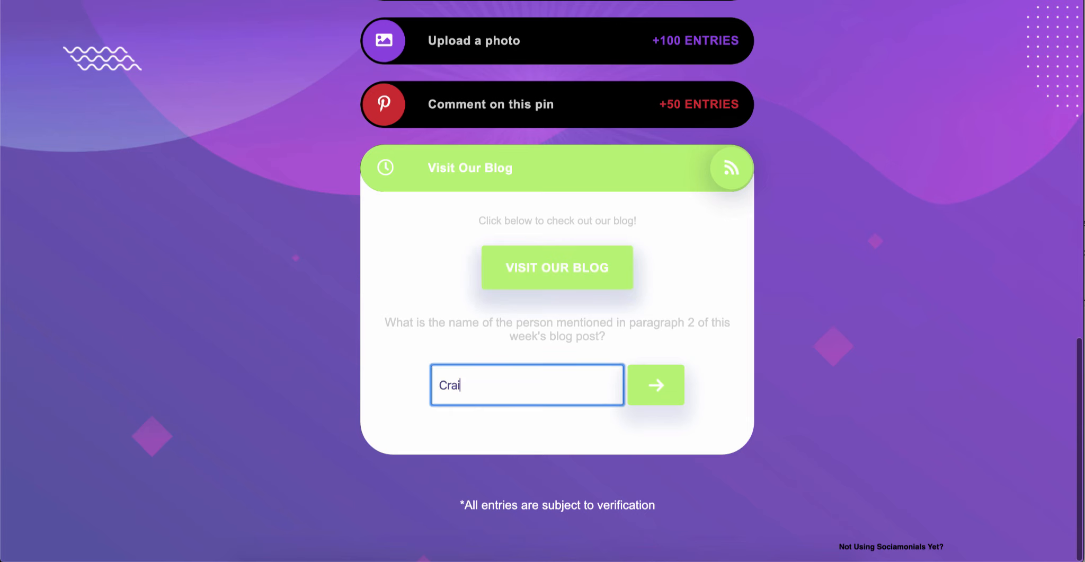
left_click(661, 383)
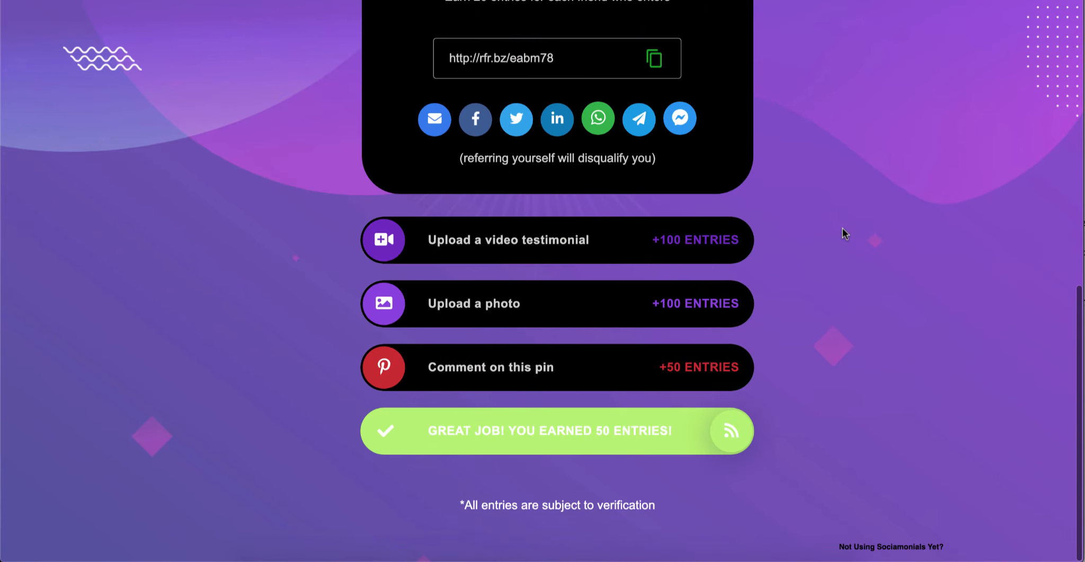
Step: Switch from the giveaway page to the campaign manager and open the Sweepstakes Console for the Viral Sweepstakes 1 2 campaign
scroll(845, 233, "up", 5)
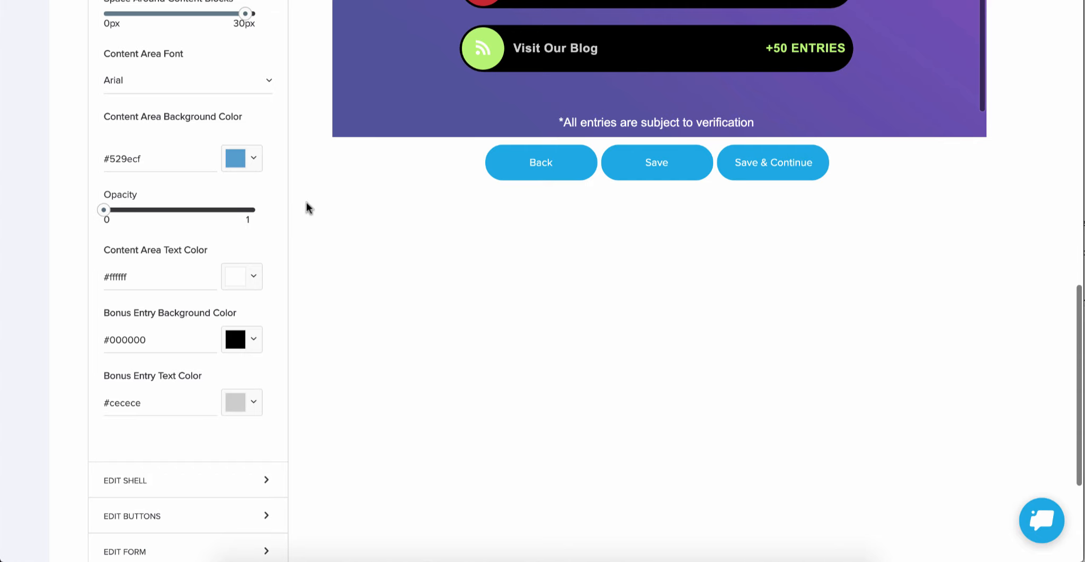
scroll(306, 202, "up", 15)
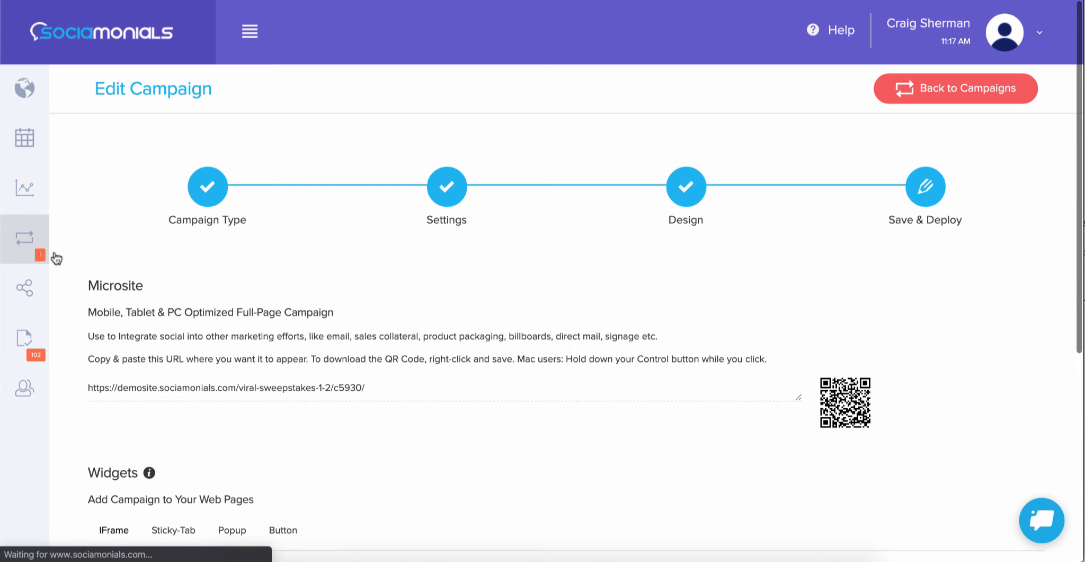
left_click(33, 247)
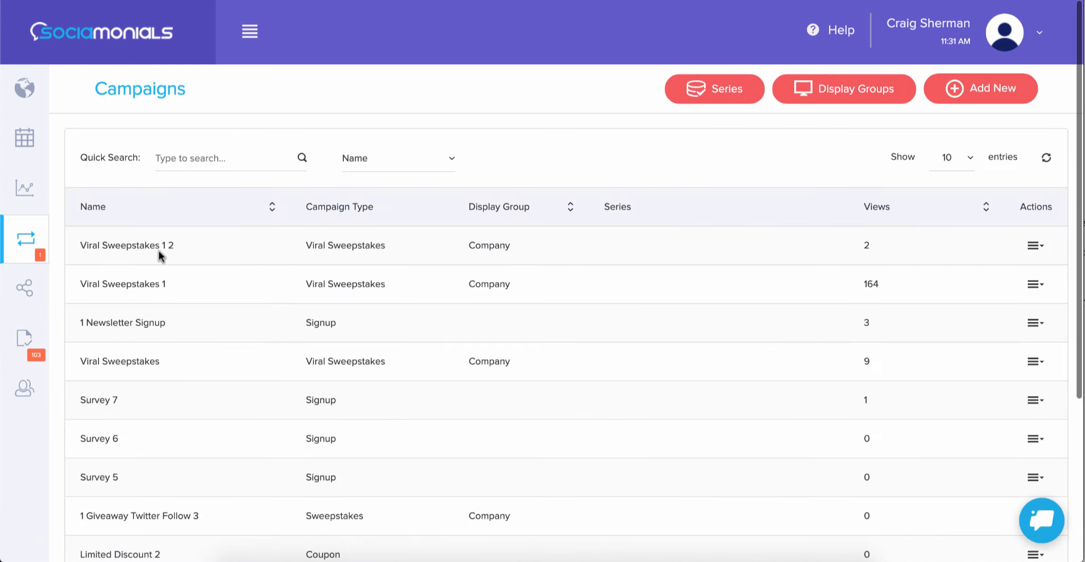
left_click(1033, 245)
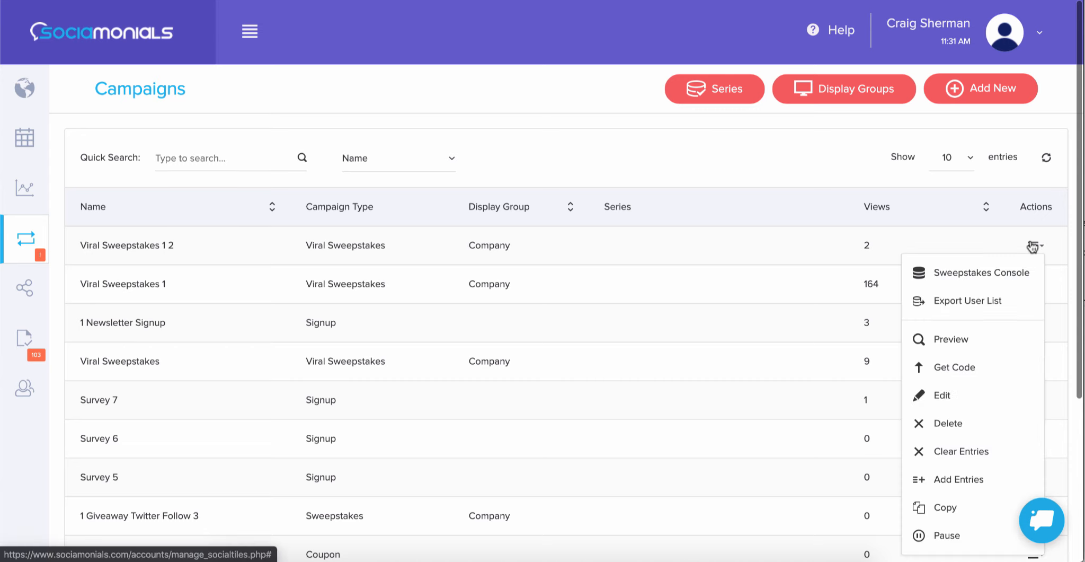
left_click(985, 273)
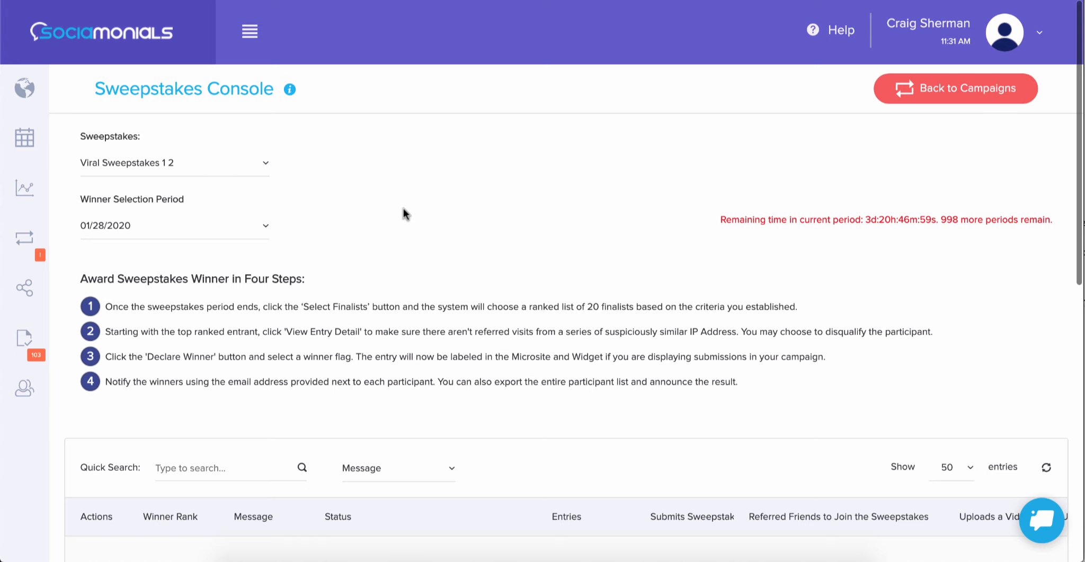
Step: Examine the test participant's entries in the console across all challenge columns, through to Visit Our Blog and Last Post Date
scroll(404, 212, "down", 5)
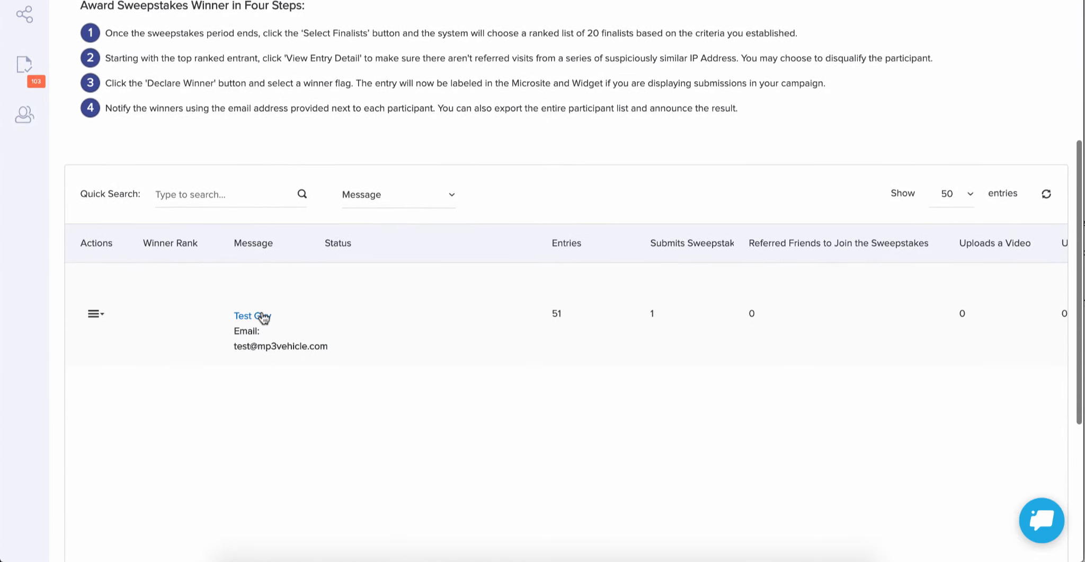
scroll(263, 317, "right", 10)
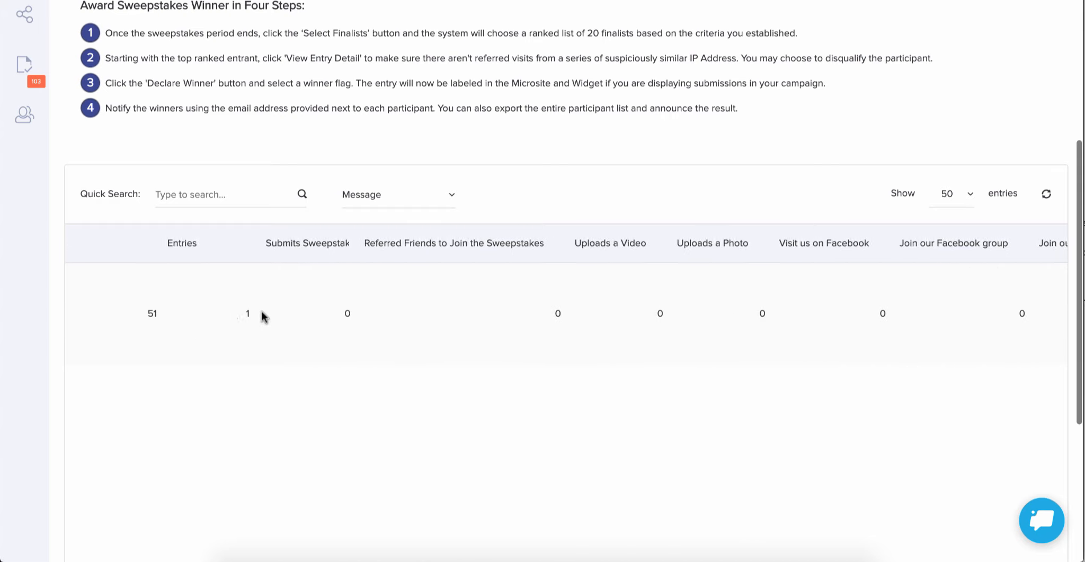
scroll(262, 315, "right", 2)
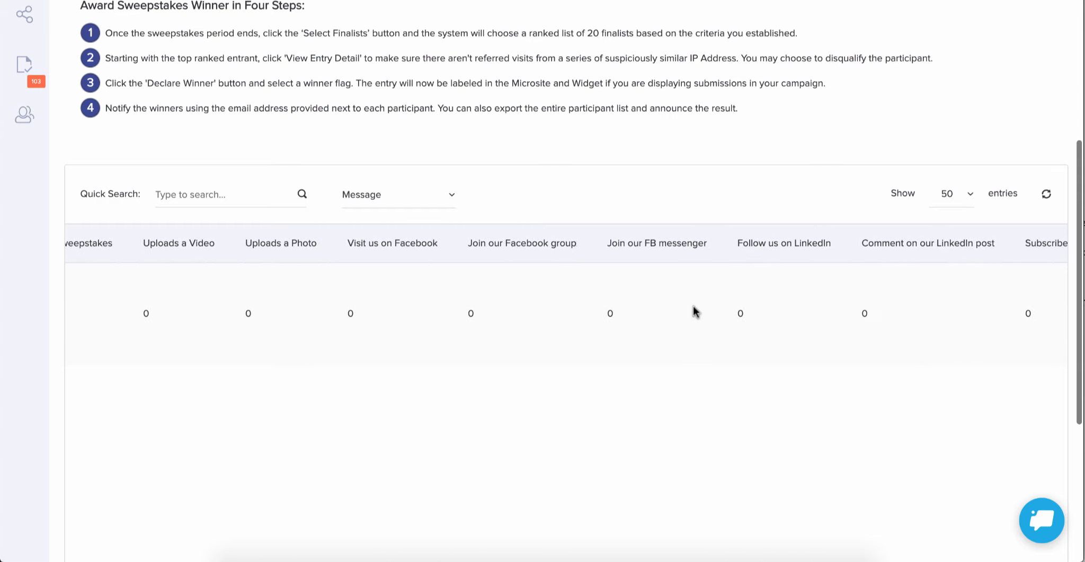
scroll(710, 339, "right", 3)
scroll(710, 341, "right", 15)
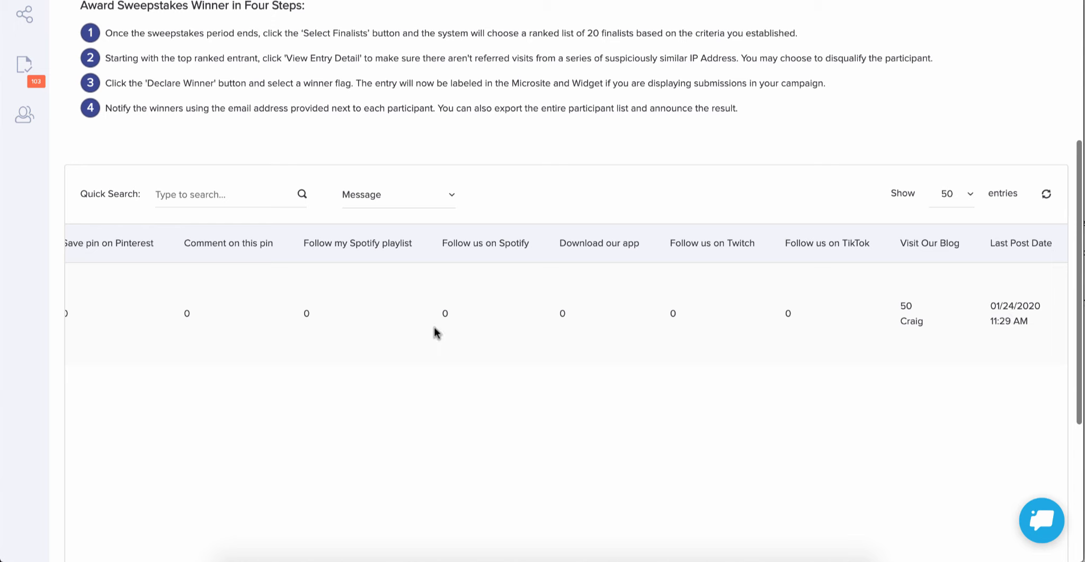
scroll(435, 332, "left", 5)
scroll(434, 332, "left", 5)
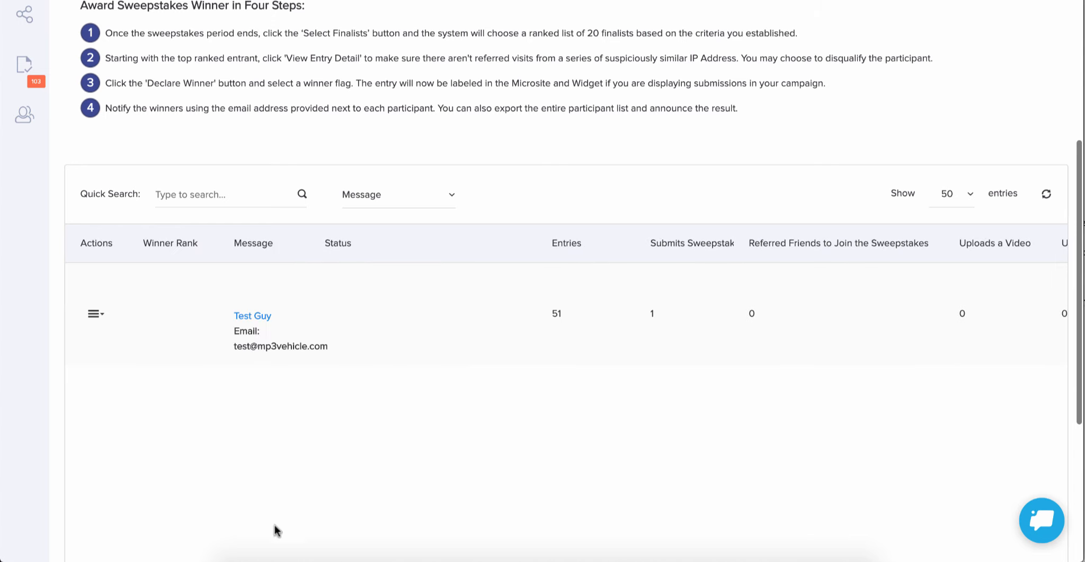
Step: Check which actions are available for the test participant, including Select Finalists, and review the challenge columns once more
left_click(94, 316)
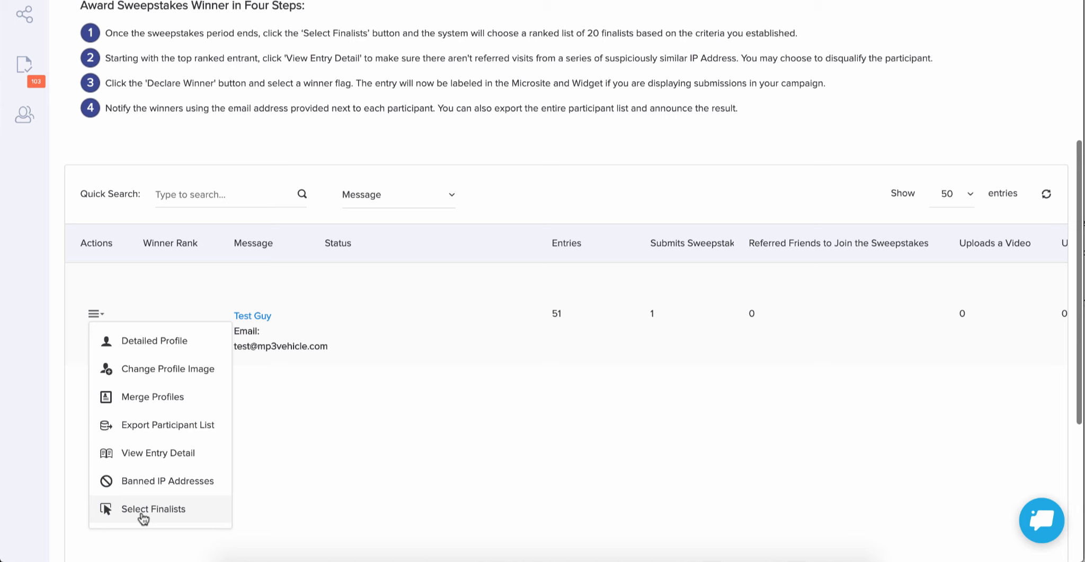
left_click(342, 462)
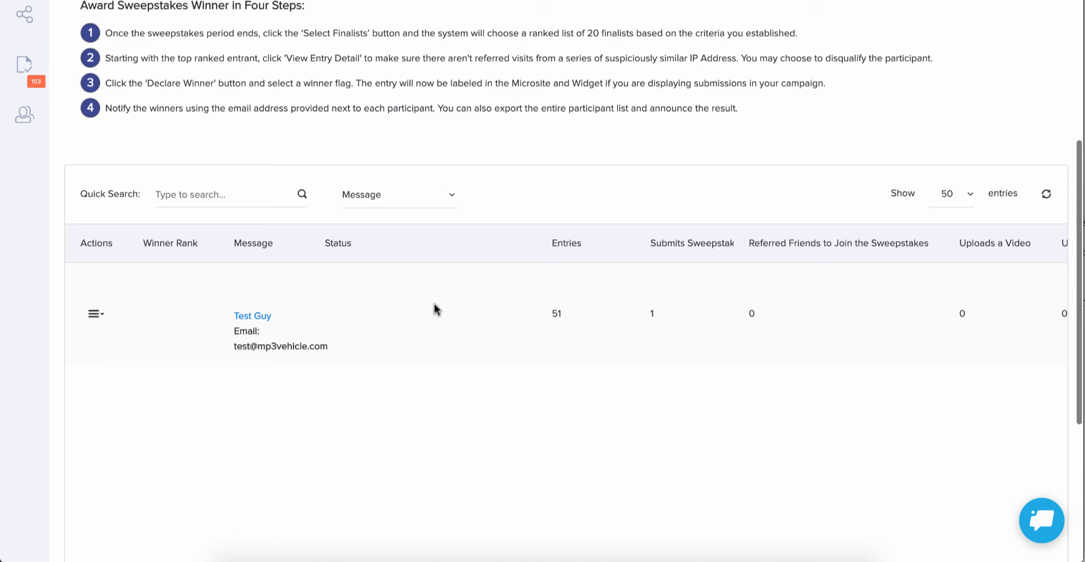
scroll(435, 309, "right", 5)
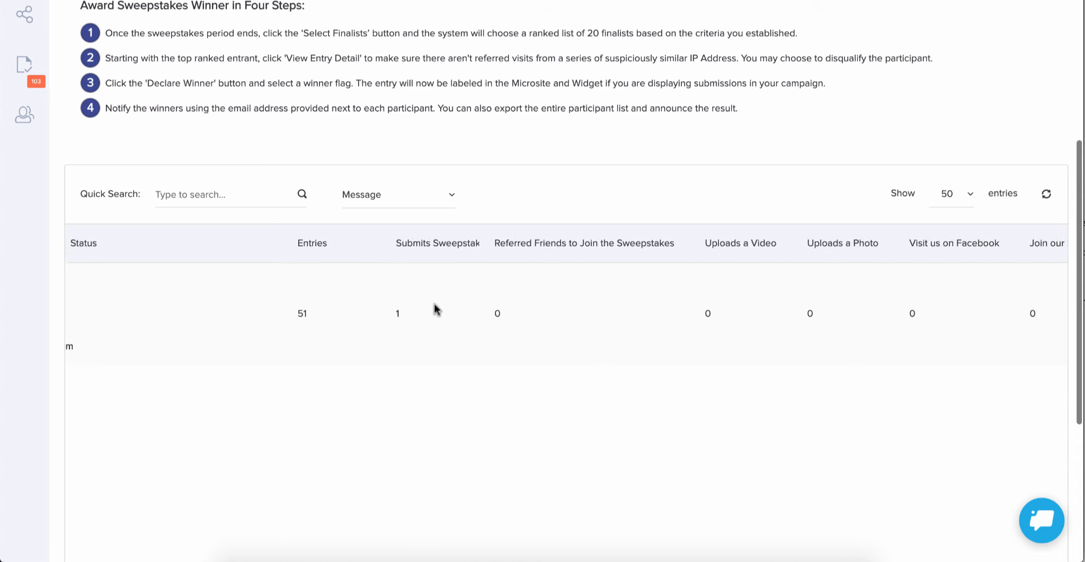
scroll(435, 309, "left", 5)
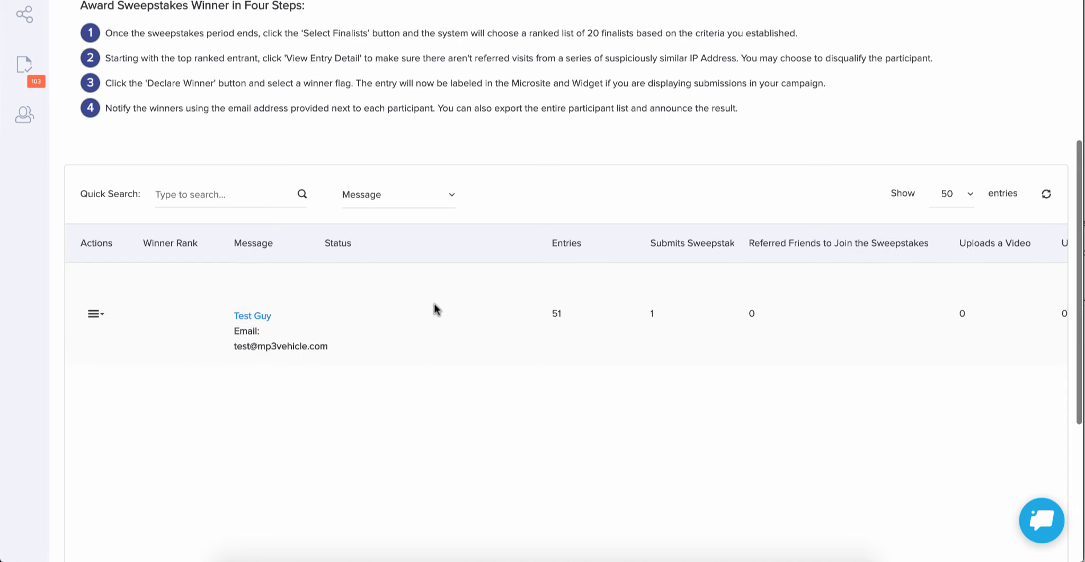
scroll(434, 303, "right", 20)
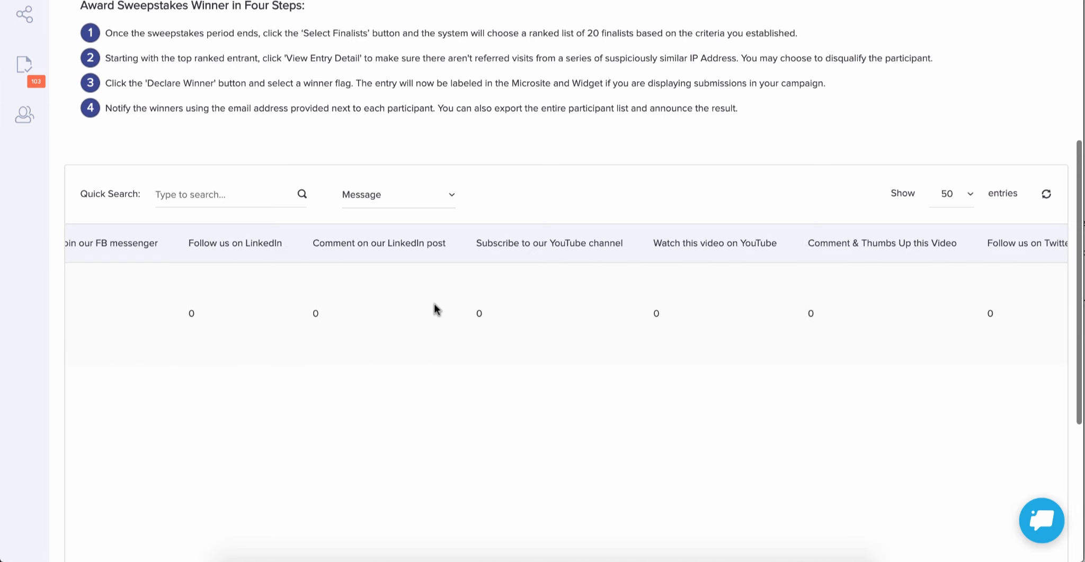
scroll(436, 309, "left", 20)
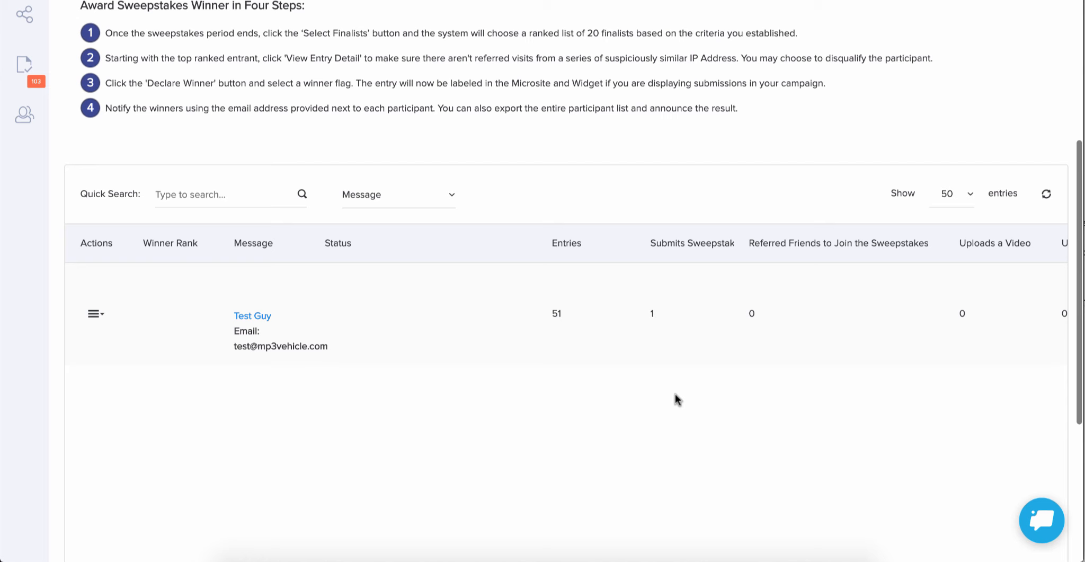
Step: Return to the live giveaway page and view the entry counter and countdown above the bonus challenges
scroll(675, 399, "up", 5)
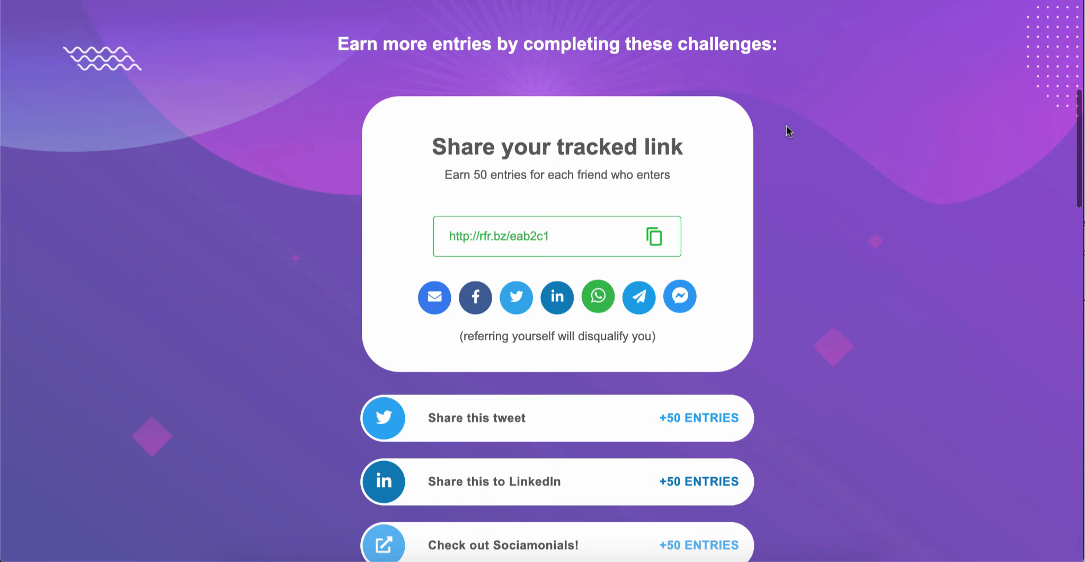
scroll(787, 126, "up", 6)
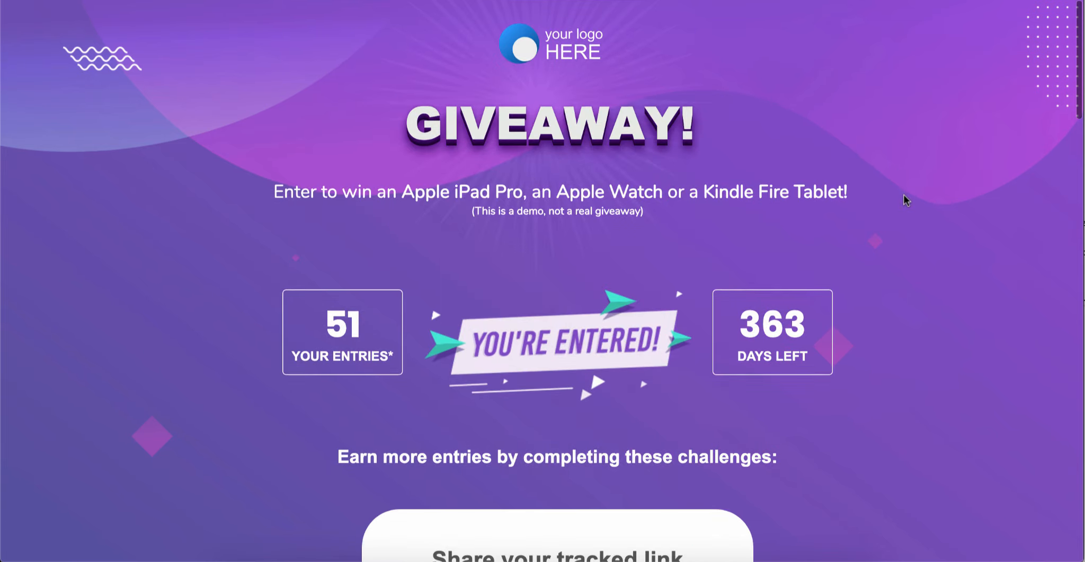